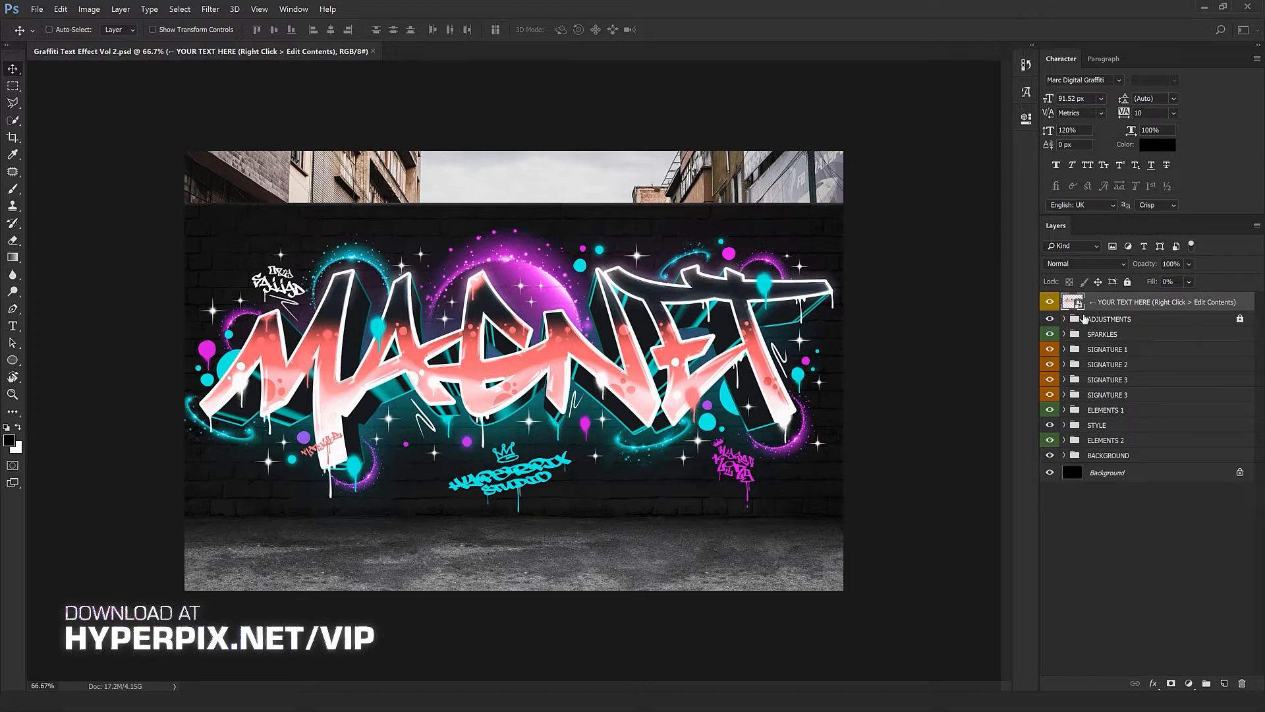
Use Edit Contents on the YOUR TEXT HERE smart object to open Design by Hyperpix1111.psb
{"action": "right_click", "coordinate": [1163, 303]}
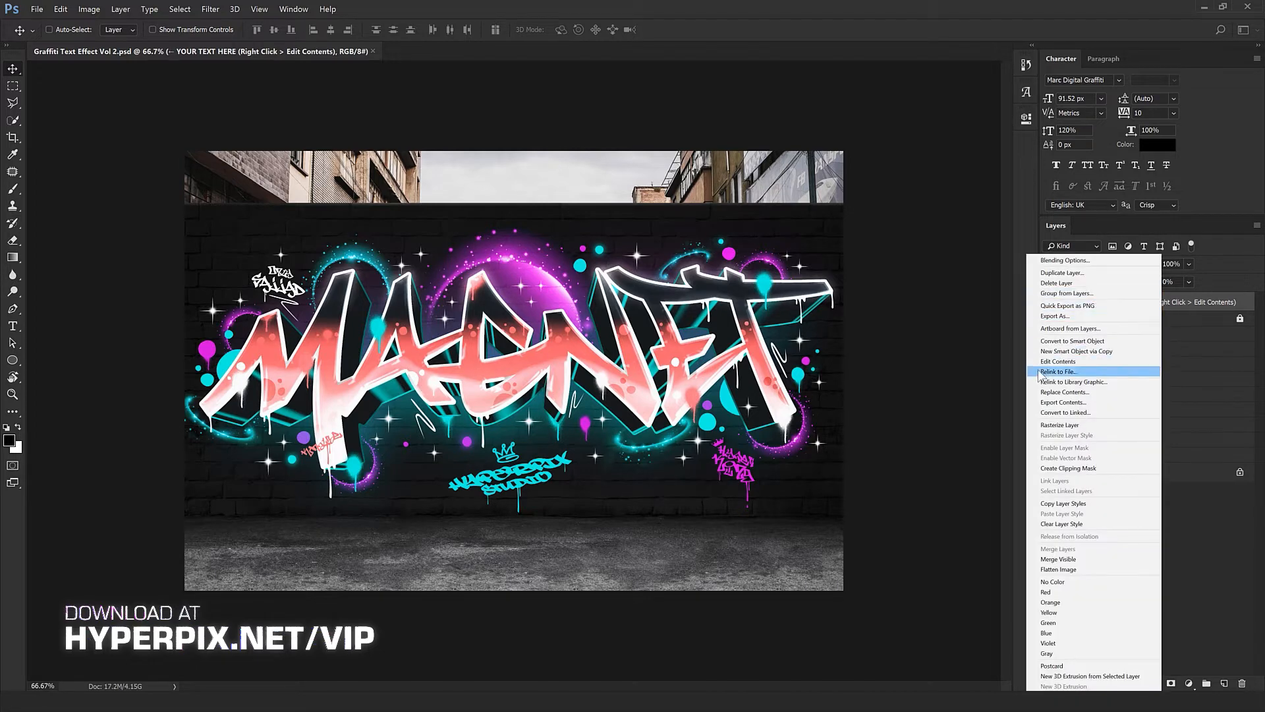
{"action": "left_click", "coordinate": [1057, 363]}
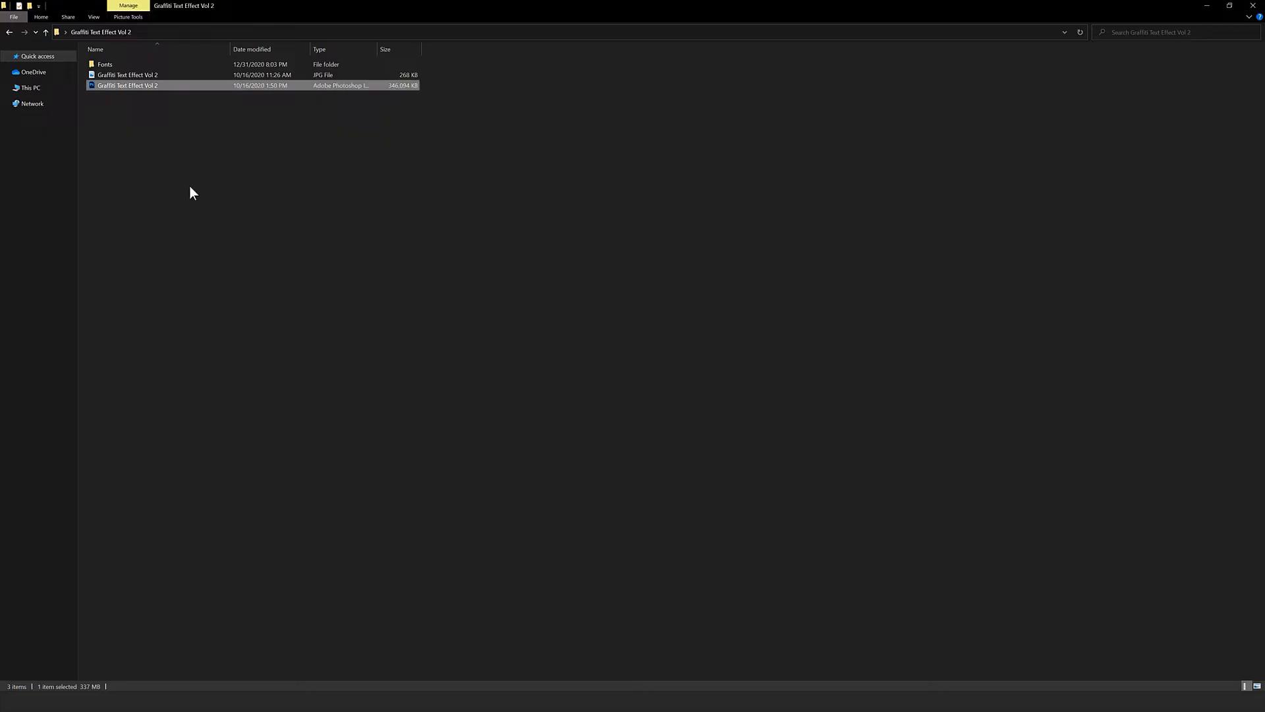
Replace the MAGNET text layer's wording with STYLERS and commit the edit
{"action": "left_click", "coordinate": [190, 187]}
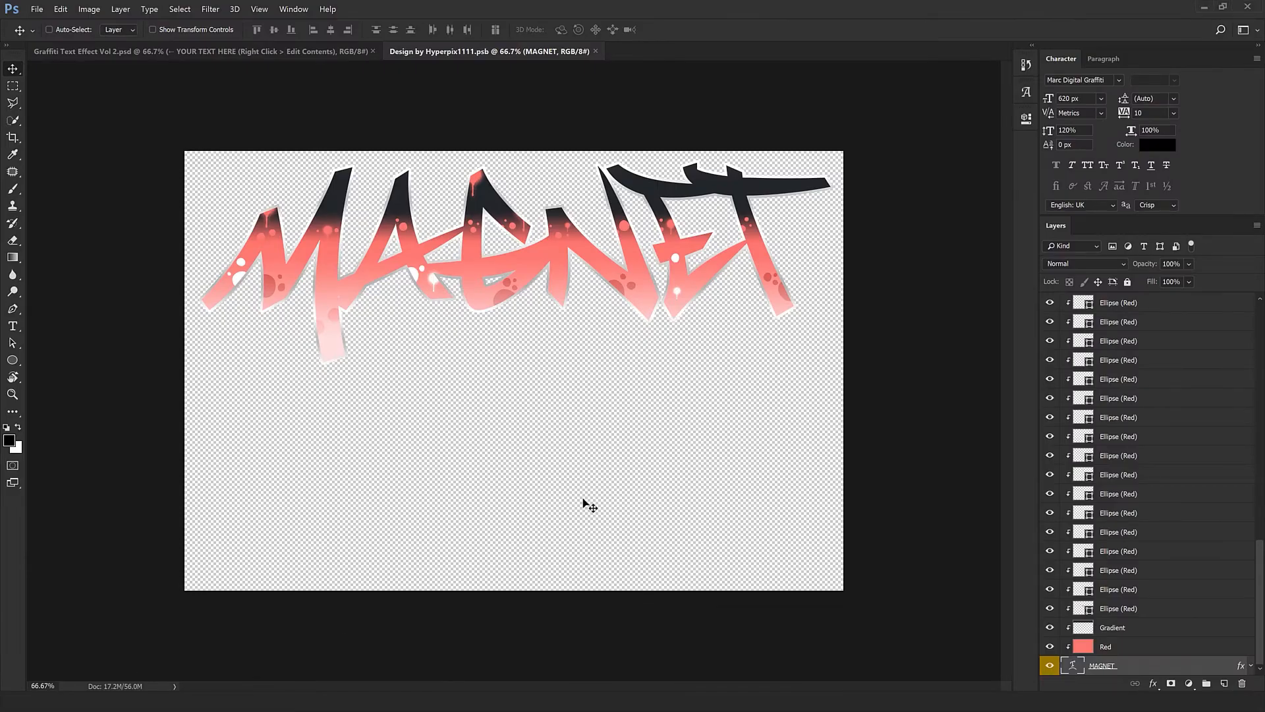
{"action": "double_click", "coordinate": [1069, 665]}
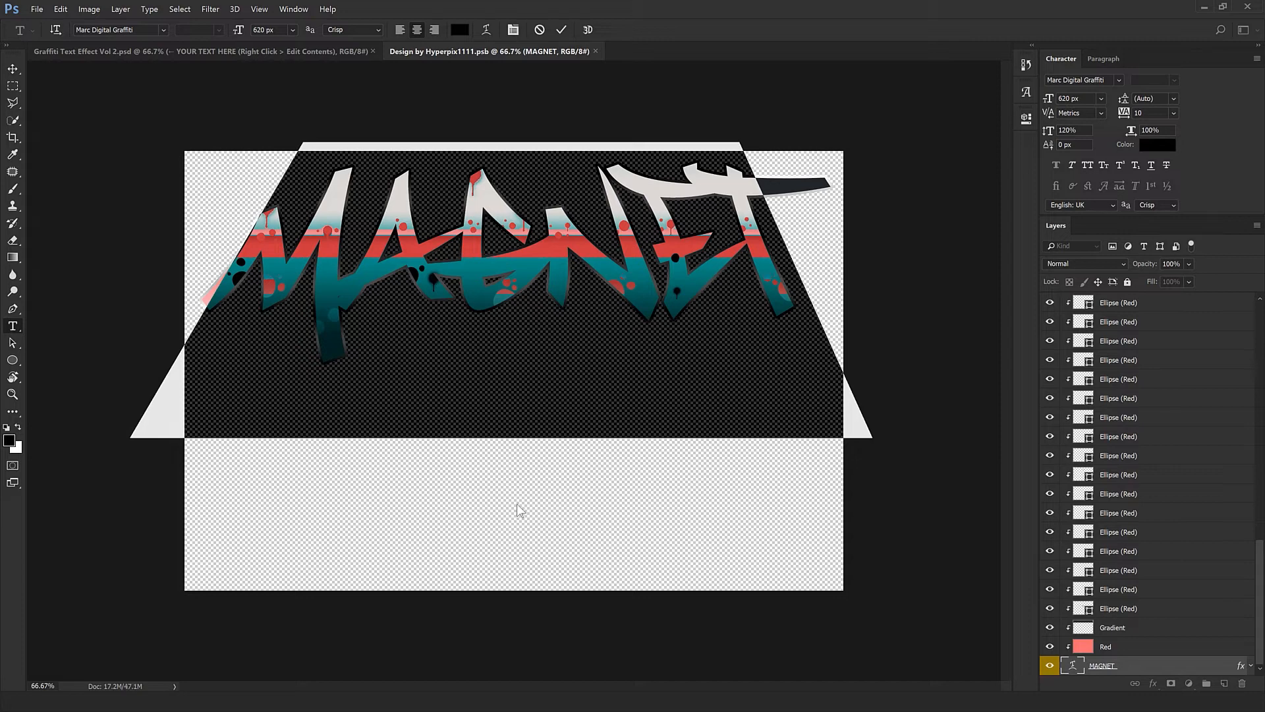
{"action": "type", "text": "DTR"}
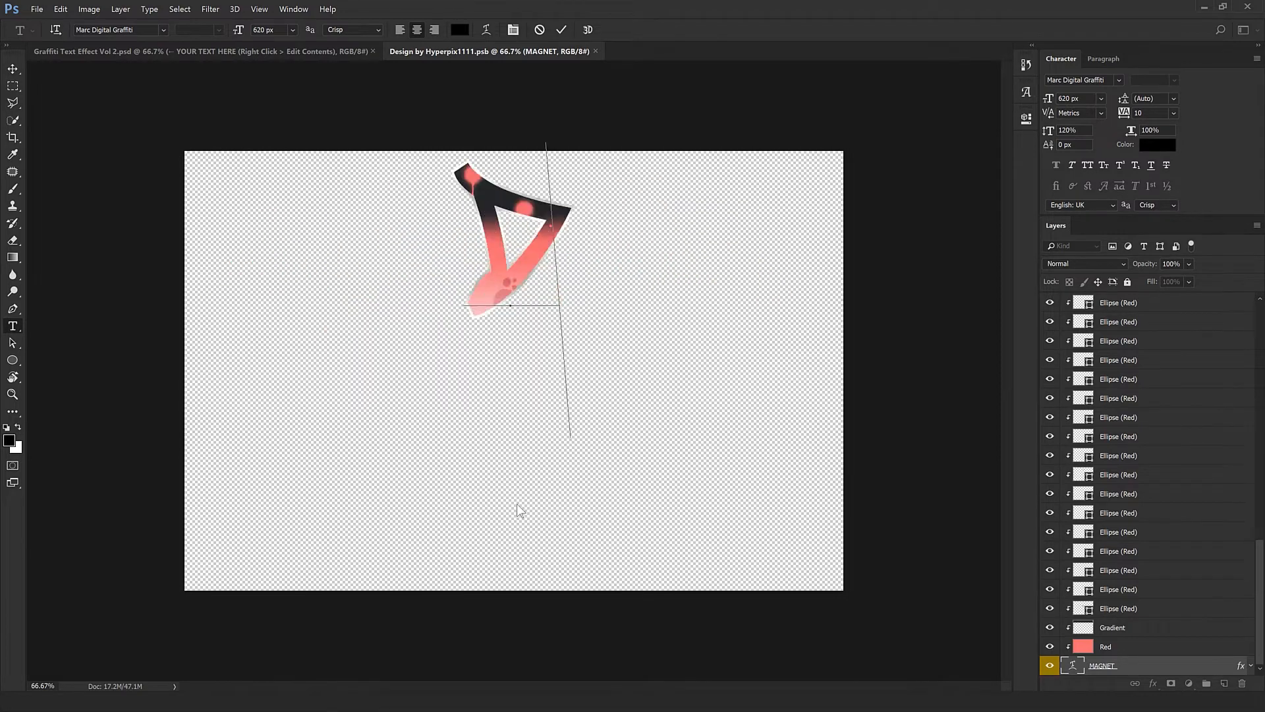
{"action": "key", "text": "BackSpace"}
{"action": "key", "text": "BackSpace"}
{"action": "key", "text": "BackSpace"}
{"action": "type", "text": "S"}
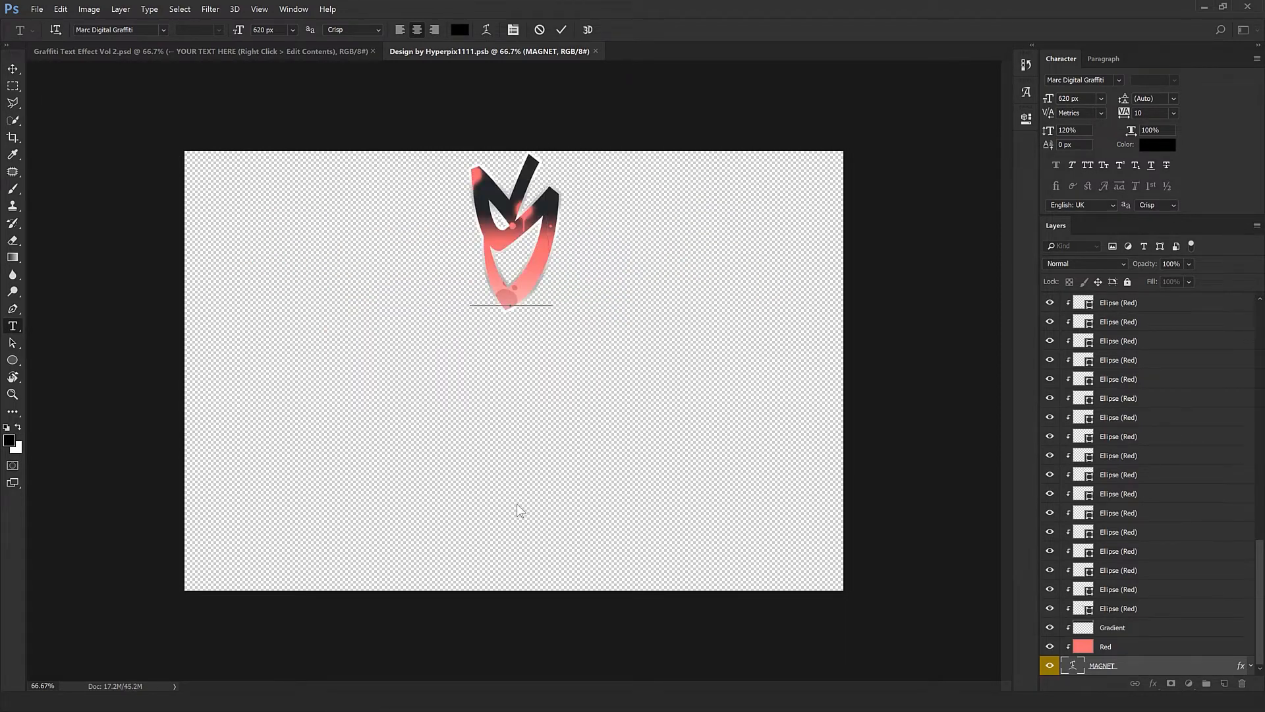
{"action": "type", "text": "TYLE"}
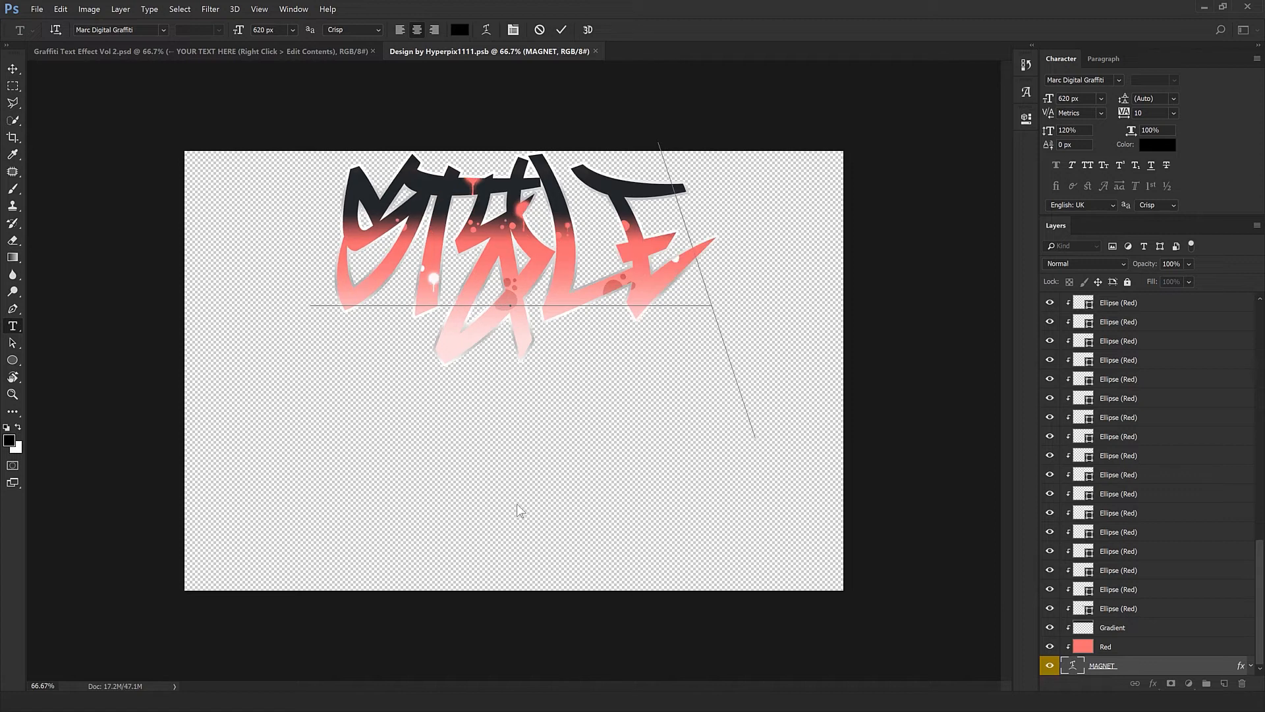
{"action": "type", "text": "RS"}
{"action": "key", "text": "ctrl+Return"}
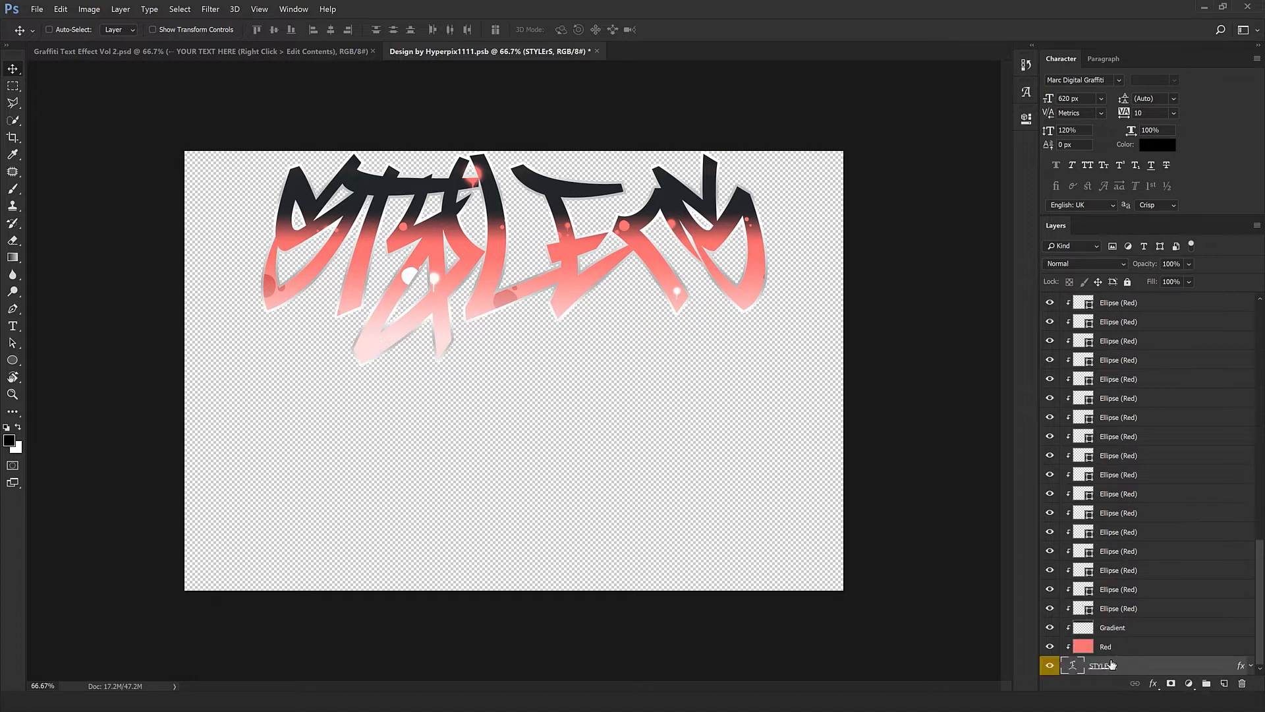
Toggle the Red fill layer to compare, then shift the Gradient layer 65 px lower
{"action": "left_click", "coordinate": [1121, 648]}
{"action": "left_click", "coordinate": [1050, 649]}
{"action": "left_click", "coordinate": [1050, 649]}
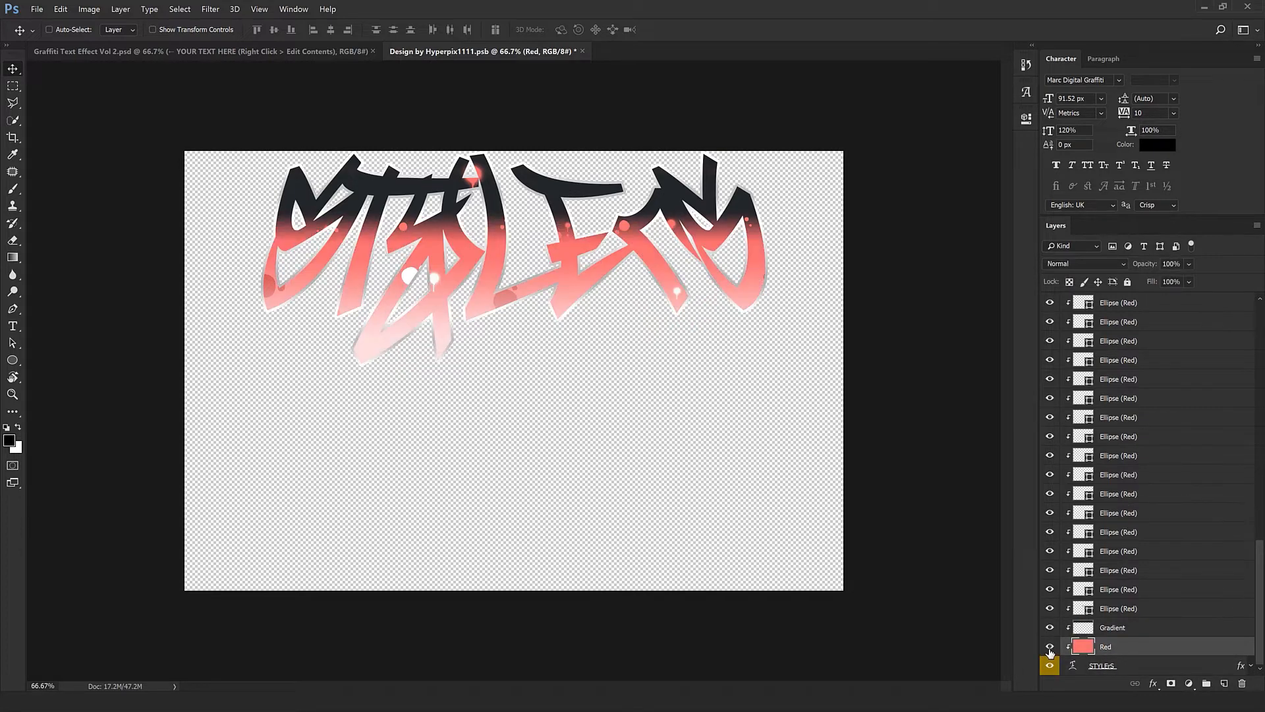
{"action": "left_click", "coordinate": [1049, 648]}
{"action": "left_click", "coordinate": [1049, 648]}
{"action": "left_click", "coordinate": [1117, 629]}
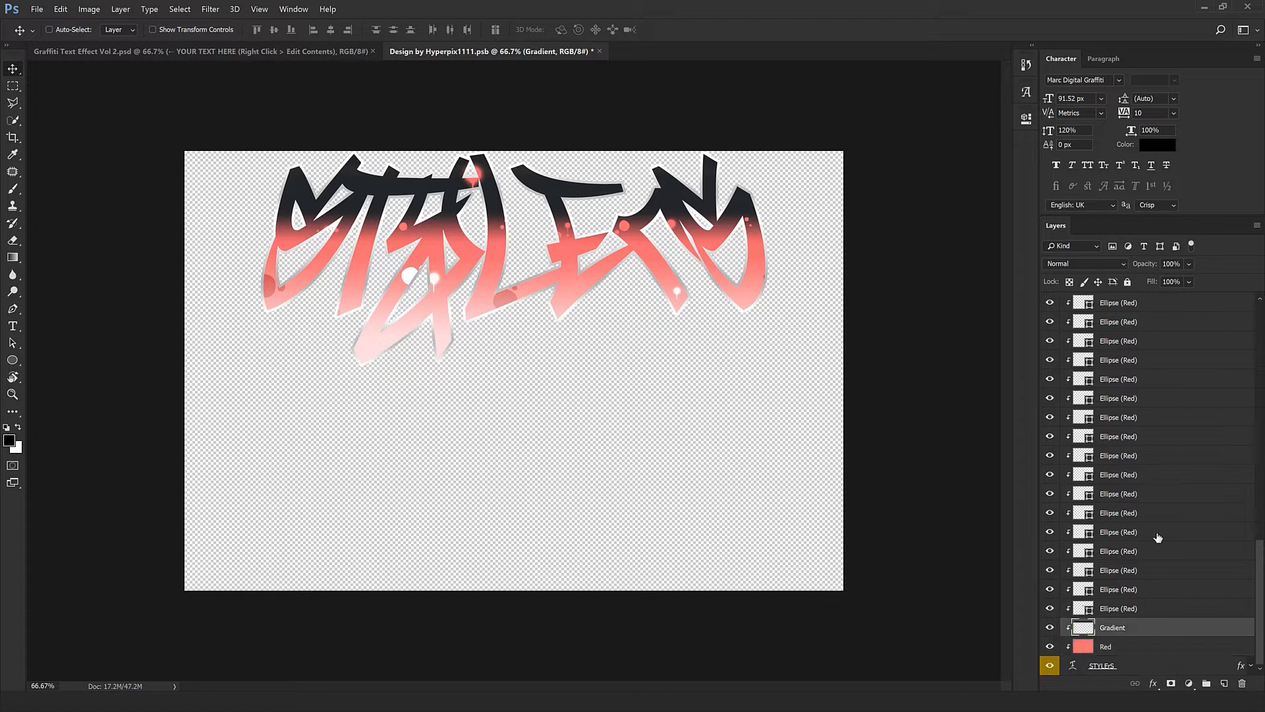
{"action": "mouse_move", "coordinate": [661, 368]}
{"action": "left_mouse_down"}
{"action": "mouse_move", "coordinate": [658, 398]}
{"action": "mouse_move", "coordinate": [645, 362]}
{"action": "left_mouse_up"}
Drag the lower red ellipse dots onto the E, L and S of STYLERS
{"action": "left_click", "coordinate": [1080, 605]}
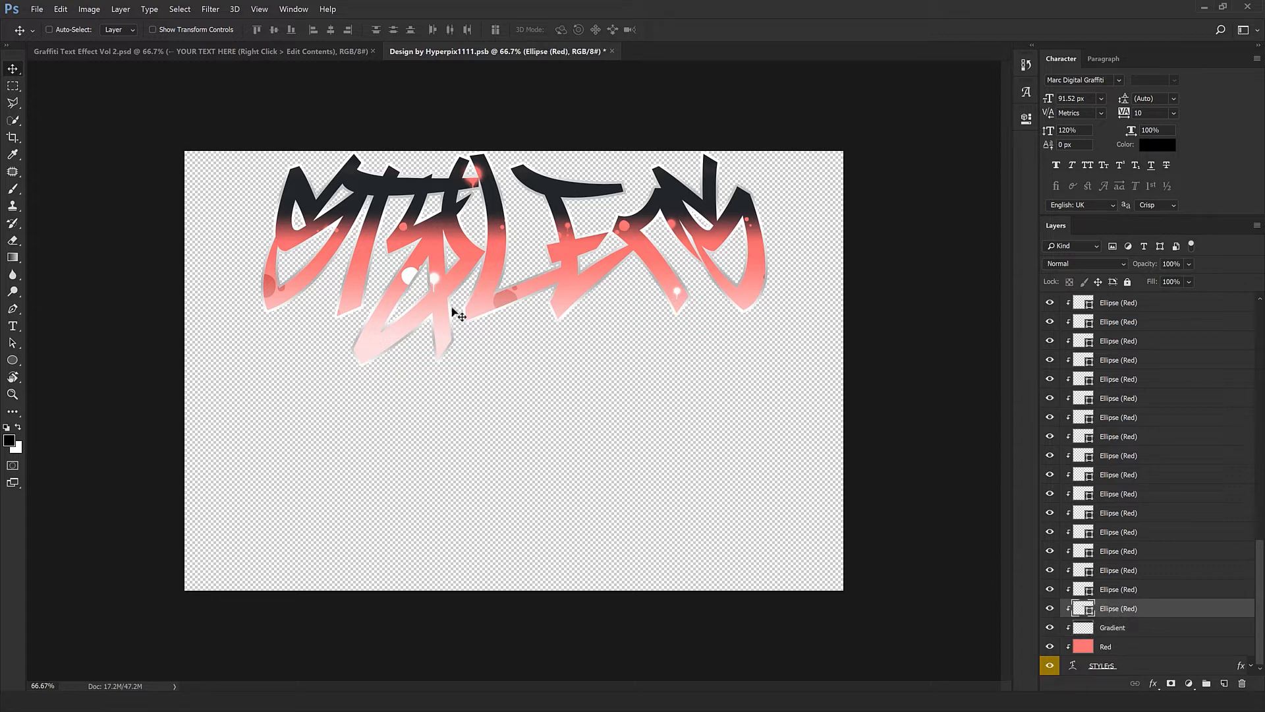
{"action": "left_click_drag", "start_coordinate": [300, 363], "coordinate": [360, 359]}
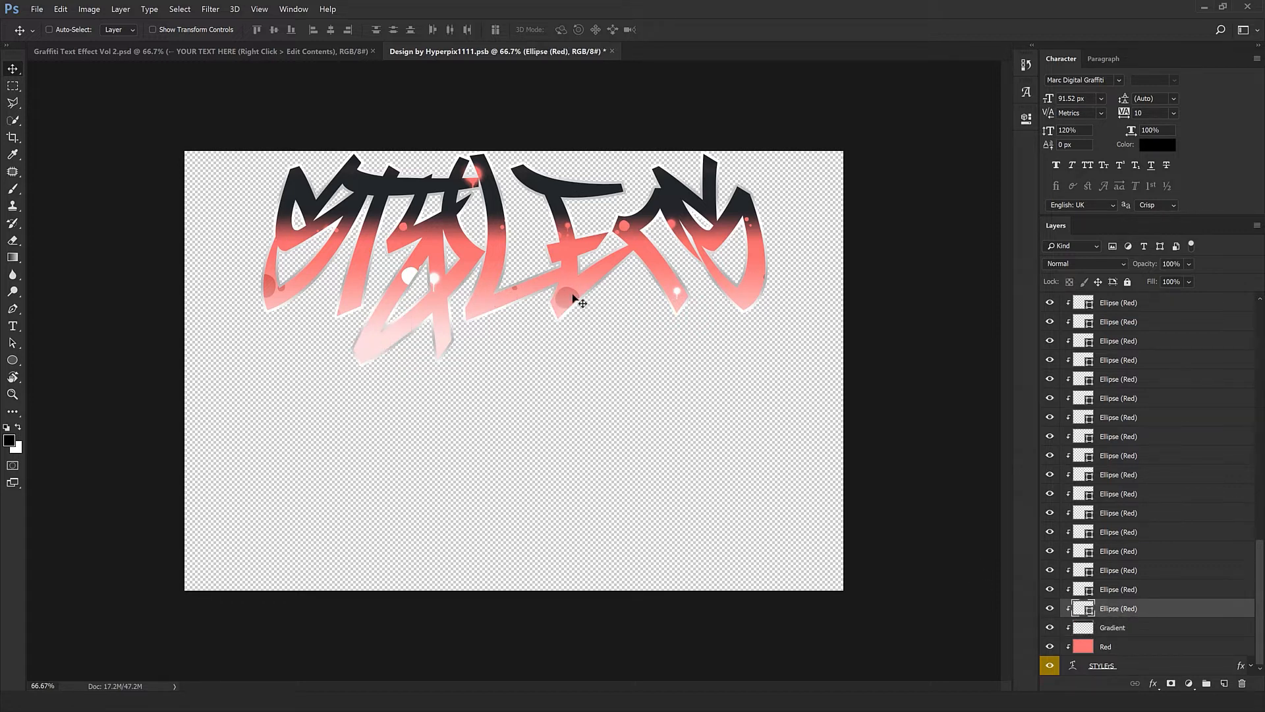
{"action": "left_click", "coordinate": [1147, 595]}
{"action": "left_click_drag", "start_coordinate": [586, 492], "coordinate": [598, 486]}
{"action": "left_click", "coordinate": [1126, 572]}
{"action": "mouse_move", "coordinate": [535, 448]}
{"action": "left_mouse_down"}
{"action": "mouse_move", "coordinate": [587, 486]}
{"action": "mouse_move", "coordinate": [554, 443]}
{"action": "mouse_move", "coordinate": [538, 450]}
{"action": "left_mouse_up"}
{"action": "left_click", "coordinate": [1130, 555]}
{"action": "left_click_drag", "start_coordinate": [622, 477], "coordinate": [669, 445]}
{"action": "left_click", "coordinate": [1128, 534]}
{"action": "left_click_drag", "start_coordinate": [580, 471], "coordinate": [544, 432]}
Reposition further red ellipses and a white dot onto the lettering, including one on the R
{"action": "left_click", "coordinate": [1122, 518]}
{"action": "left_click", "coordinate": [1132, 495]}
{"action": "left_click_drag", "start_coordinate": [609, 363], "coordinate": [737, 407]}
{"action": "left_click", "coordinate": [1127, 456]}
{"action": "left_click_drag", "start_coordinate": [567, 391], "coordinate": [552, 366]}
{"action": "scroll", "coordinate": [1112, 452], "scroll_direction": "up", "scroll_amount": 5}
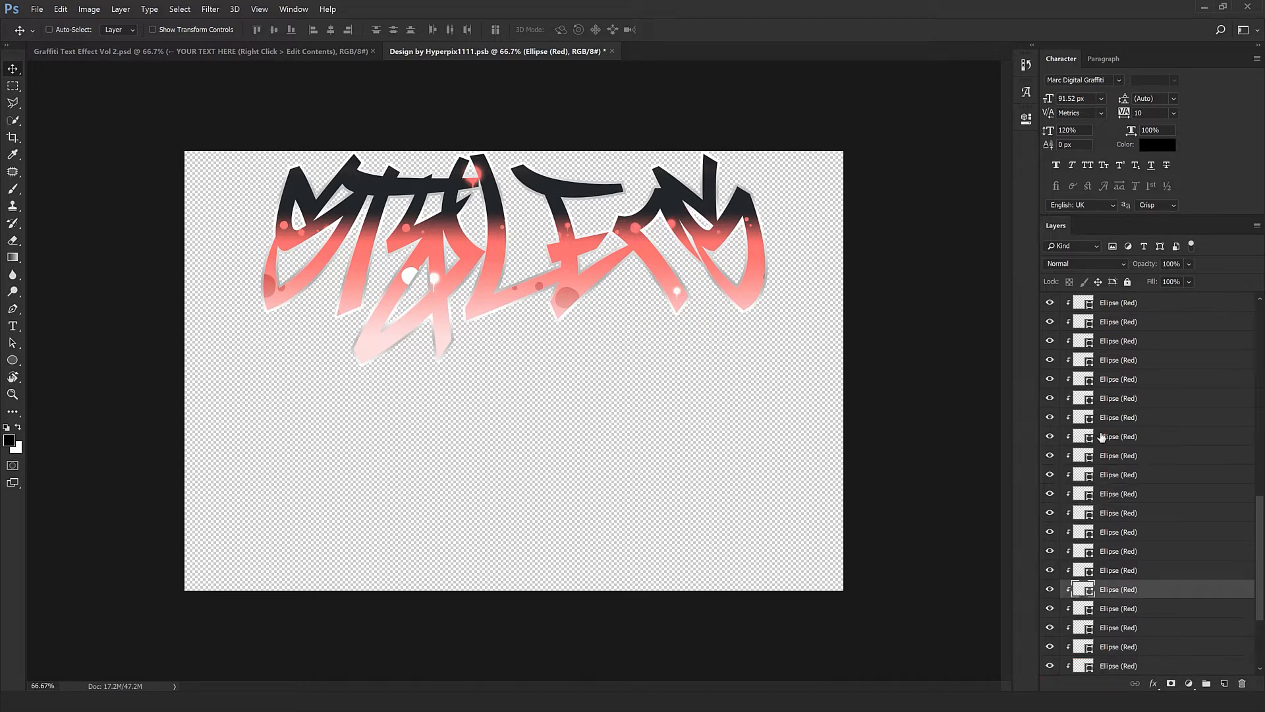
{"action": "scroll", "coordinate": [1113, 454], "scroll_direction": "up", "scroll_amount": 3}
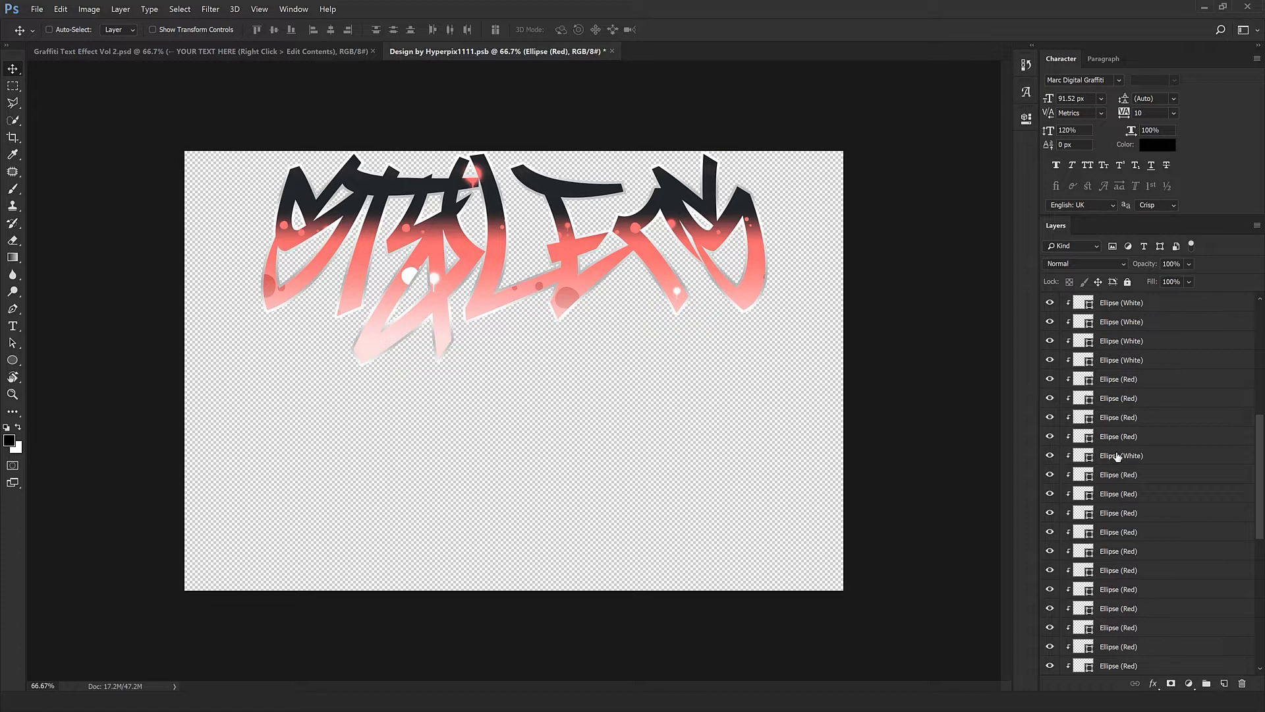
{"action": "left_click", "coordinate": [1118, 456]}
{"action": "left_click_drag", "start_coordinate": [525, 364], "coordinate": [478, 388]}
{"action": "left_click", "coordinate": [1122, 439]}
{"action": "left_click", "coordinate": [1118, 398]}
{"action": "mouse_move", "coordinate": [553, 414]}
{"action": "left_mouse_down"}
{"action": "mouse_move", "coordinate": [593, 430]}
{"action": "mouse_move", "coordinate": [595, 415]}
{"action": "mouse_move", "coordinate": [647, 401]}
{"action": "mouse_move", "coordinate": [465, 389]}
{"action": "mouse_move", "coordinate": [576, 427]}
{"action": "left_mouse_up"}
Select the remaining red ellipse for the L, then the red spray layers
{"action": "scroll", "coordinate": [1088, 454], "scroll_direction": "up", "scroll_amount": 1}
{"action": "scroll", "coordinate": [1087, 455], "scroll_direction": "up", "scroll_amount": 8}
{"action": "left_click", "coordinate": [1112, 400]}
{"action": "scroll", "coordinate": [1133, 422], "scroll_direction": "up", "scroll_amount": 9}
{"action": "left_click", "coordinate": [1118, 473]}
{"action": "left_click", "coordinate": [1115, 453]}
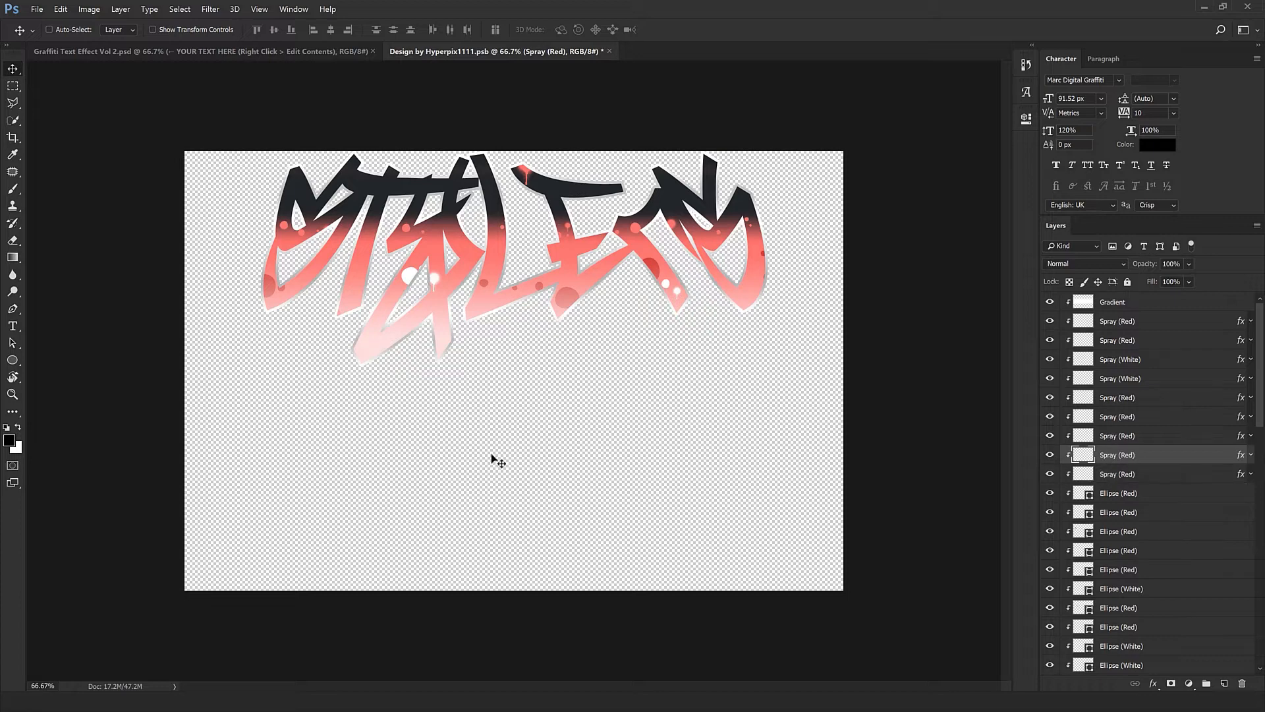
Reposition the red spray spots across the STYLERS letters
{"action": "mouse_move", "coordinate": [494, 458]}
{"action": "left_mouse_down"}
{"action": "mouse_move", "coordinate": [494, 424]}
{"action": "mouse_move", "coordinate": [470, 430]}
{"action": "mouse_move", "coordinate": [515, 361]}
{"action": "mouse_move", "coordinate": [495, 344]}
{"action": "left_mouse_up"}
{"action": "left_click", "coordinate": [1136, 435]}
{"action": "left_click", "coordinate": [1121, 416]}
{"action": "mouse_move", "coordinate": [550, 379]}
{"action": "left_mouse_down"}
{"action": "mouse_move", "coordinate": [591, 363]}
{"action": "mouse_move", "coordinate": [559, 350]}
{"action": "left_mouse_up"}
{"action": "mouse_move", "coordinate": [244, 372]}
{"action": "left_mouse_down"}
{"action": "mouse_move", "coordinate": [350, 367]}
{"action": "mouse_move", "coordinate": [422, 343]}
{"action": "mouse_move", "coordinate": [416, 352]}
{"action": "left_mouse_up"}
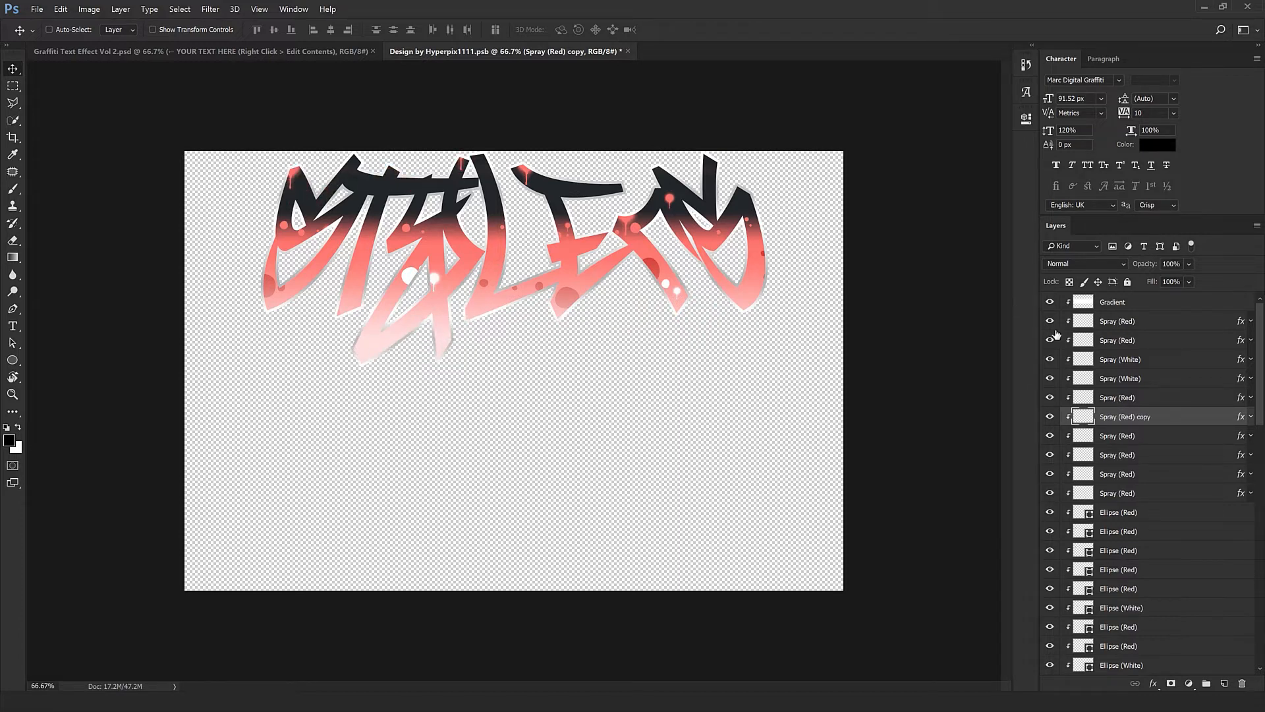
{"action": "left_click", "coordinate": [1147, 403]}
{"action": "mouse_move", "coordinate": [486, 244]}
{"action": "left_mouse_down"}
{"action": "mouse_move", "coordinate": [545, 379]}
{"action": "mouse_move", "coordinate": [565, 327]}
{"action": "mouse_move", "coordinate": [554, 314]}
{"action": "mouse_move", "coordinate": [496, 346]}
{"action": "mouse_move", "coordinate": [507, 339]}
{"action": "mouse_move", "coordinate": [422, 329]}
{"action": "mouse_move", "coordinate": [429, 303]}
{"action": "mouse_move", "coordinate": [414, 309]}
{"action": "left_mouse_up"}
Move the white spray splash onto the Y and lower the Gradient to redden the letters
{"action": "left_click", "coordinate": [1152, 380]}
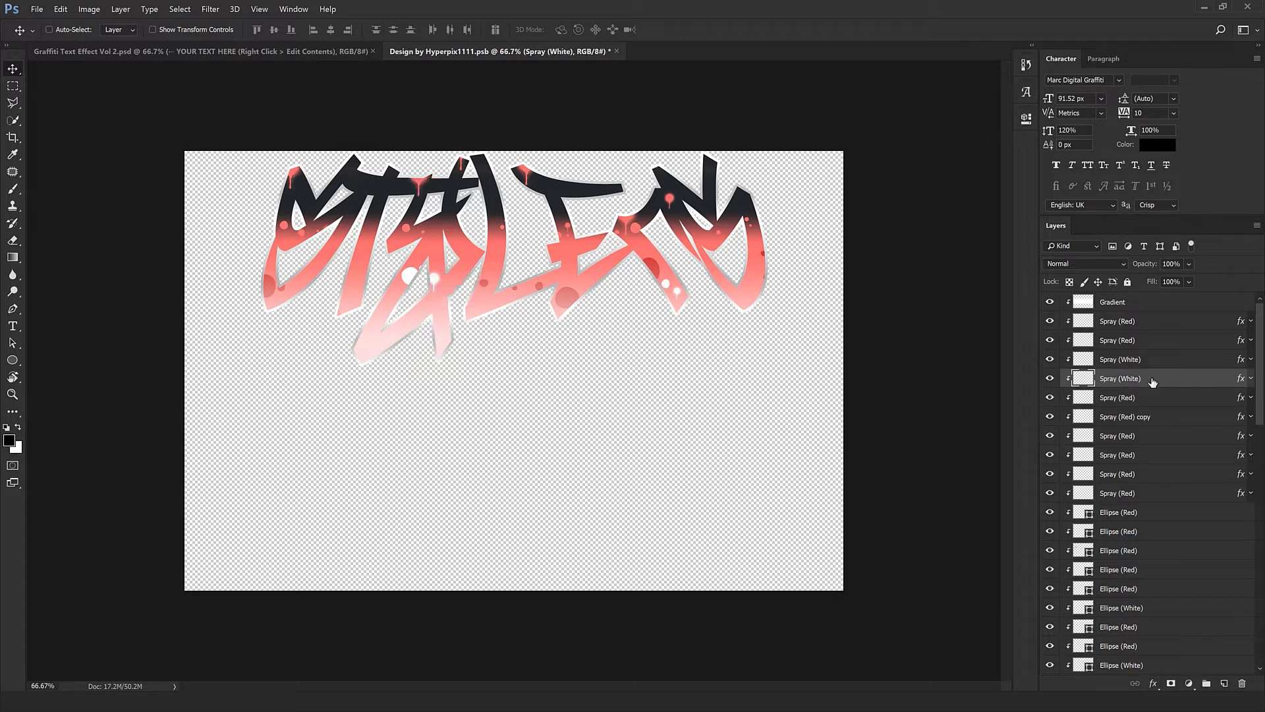
{"action": "mouse_move", "coordinate": [524, 369]}
{"action": "left_mouse_down"}
{"action": "mouse_move", "coordinate": [618, 350]}
{"action": "mouse_move", "coordinate": [576, 356]}
{"action": "mouse_move", "coordinate": [507, 316]}
{"action": "mouse_move", "coordinate": [508, 375]}
{"action": "mouse_move", "coordinate": [513, 334]}
{"action": "left_mouse_up"}
{"action": "left_click", "coordinate": [1131, 304]}
{"action": "left_click_drag", "start_coordinate": [568, 281], "coordinate": [560, 324]}
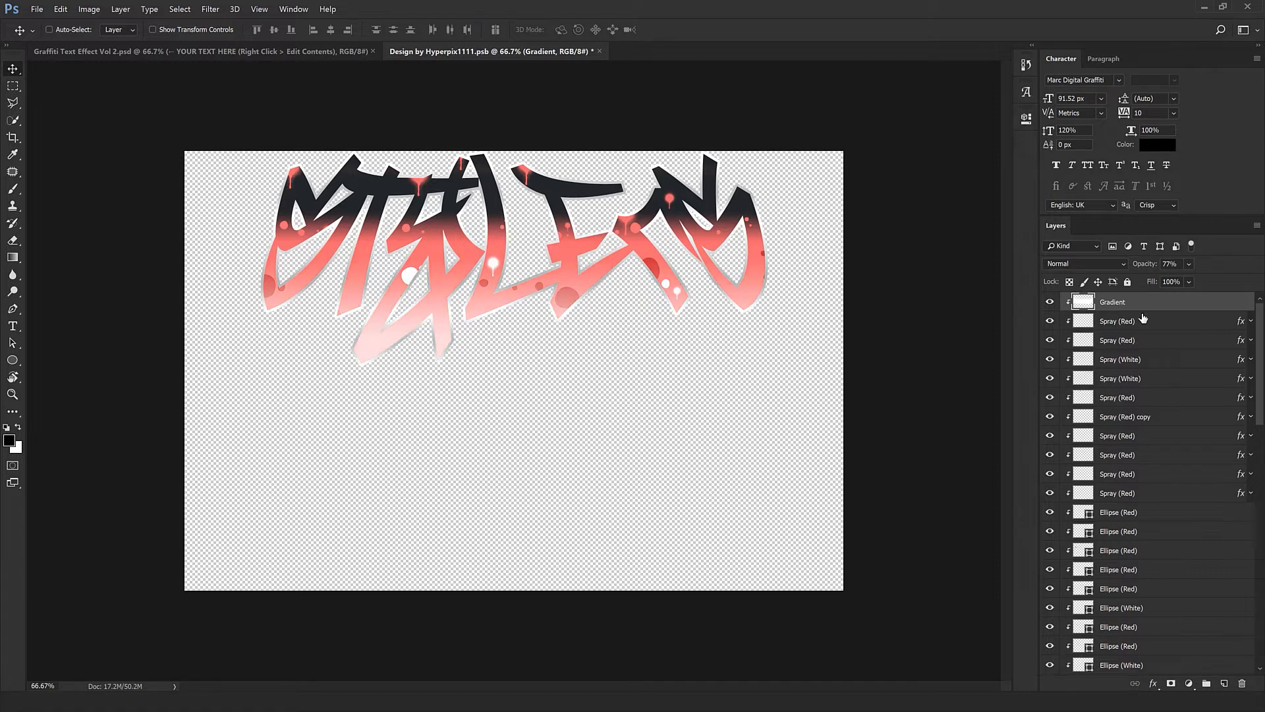
Close Design by Hyperpix1111.psb, saving changes, to return to Graffiti Text Effect Vol 2.psd
{"action": "scroll", "coordinate": [1168, 364], "scroll_direction": "down", "scroll_amount": 10}
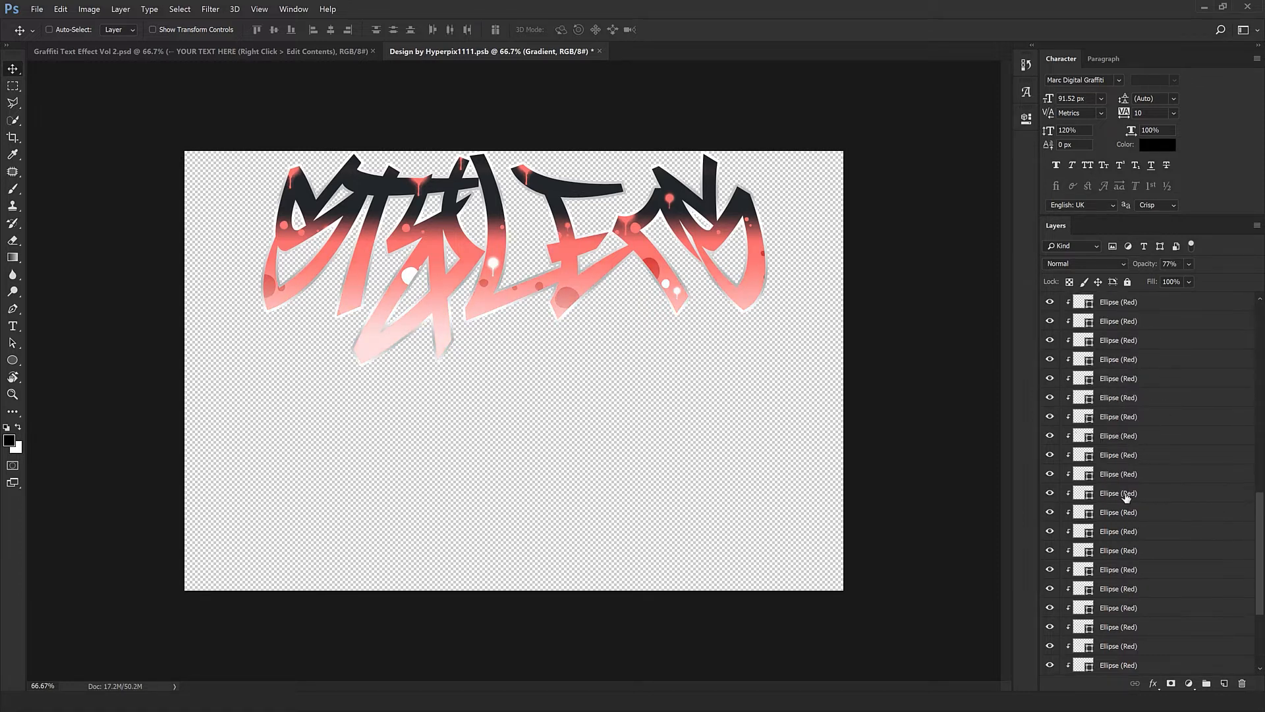
{"action": "left_click", "coordinate": [599, 52]}
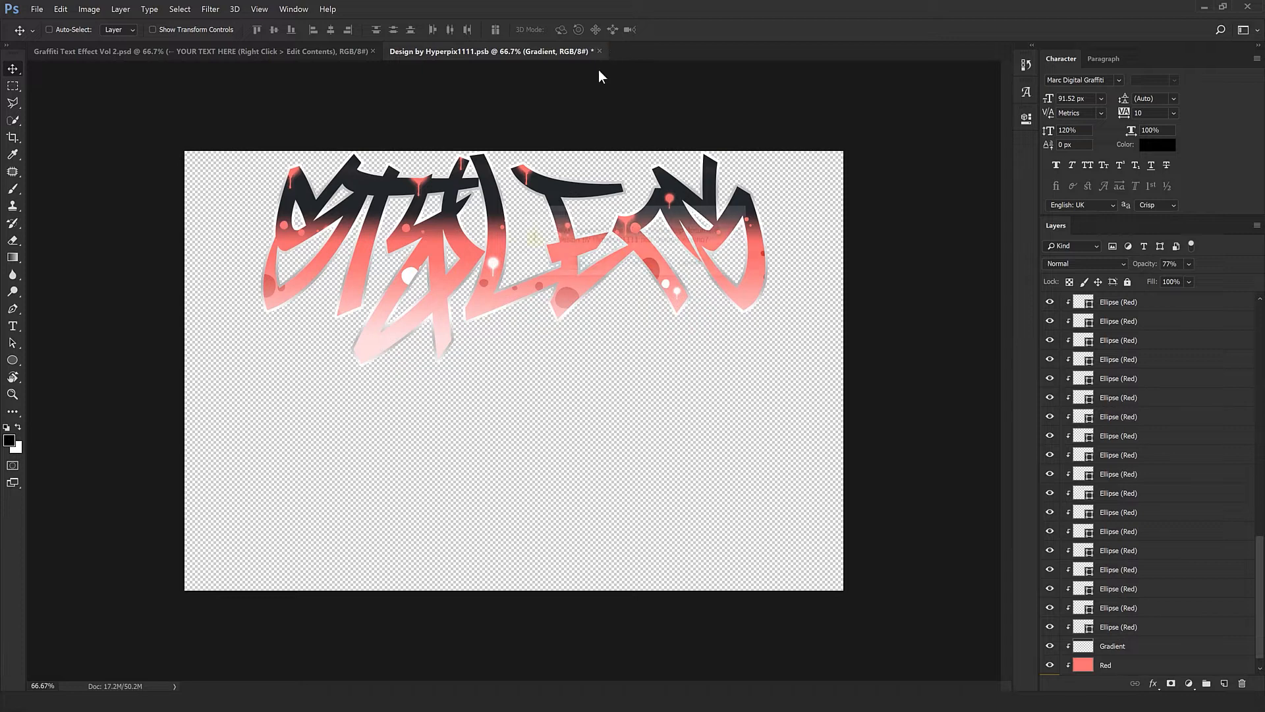
{"action": "left_click", "coordinate": [580, 265]}
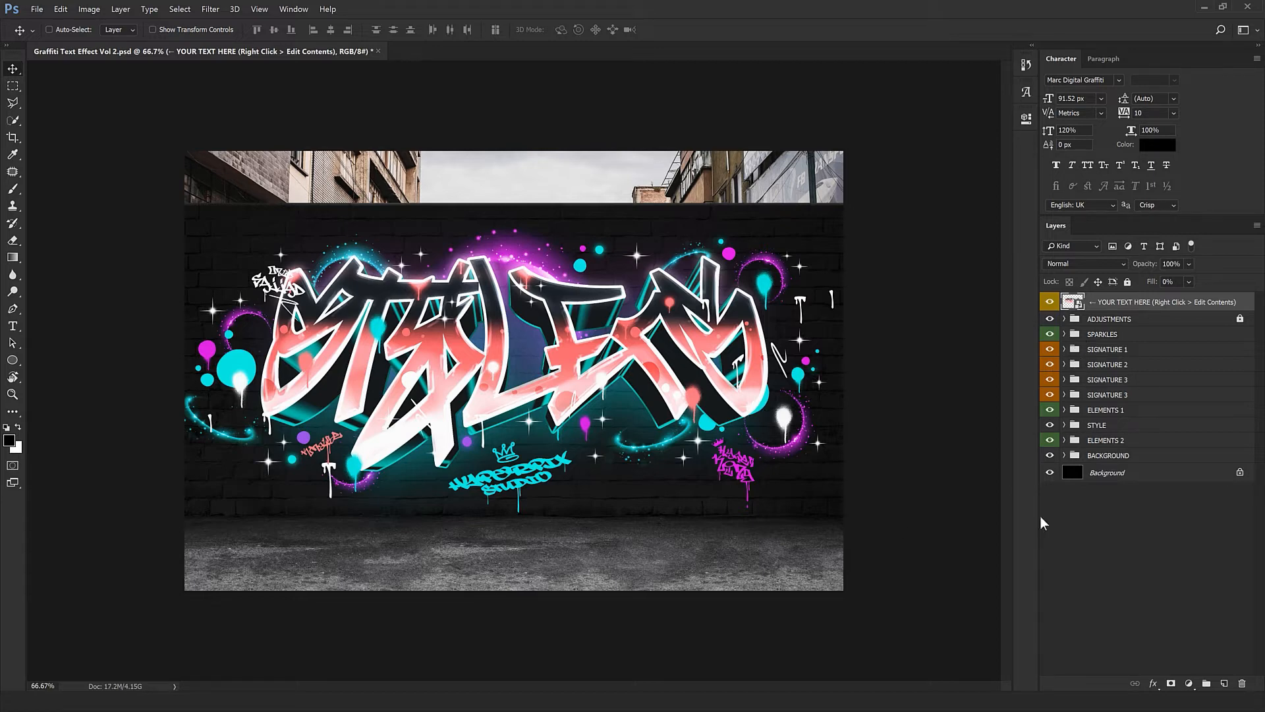
Expand the STYLE group and hide the EXTRUSION group, checking the result up close
{"action": "left_click", "coordinate": [1064, 425]}
{"action": "left_click", "coordinate": [1120, 470]}
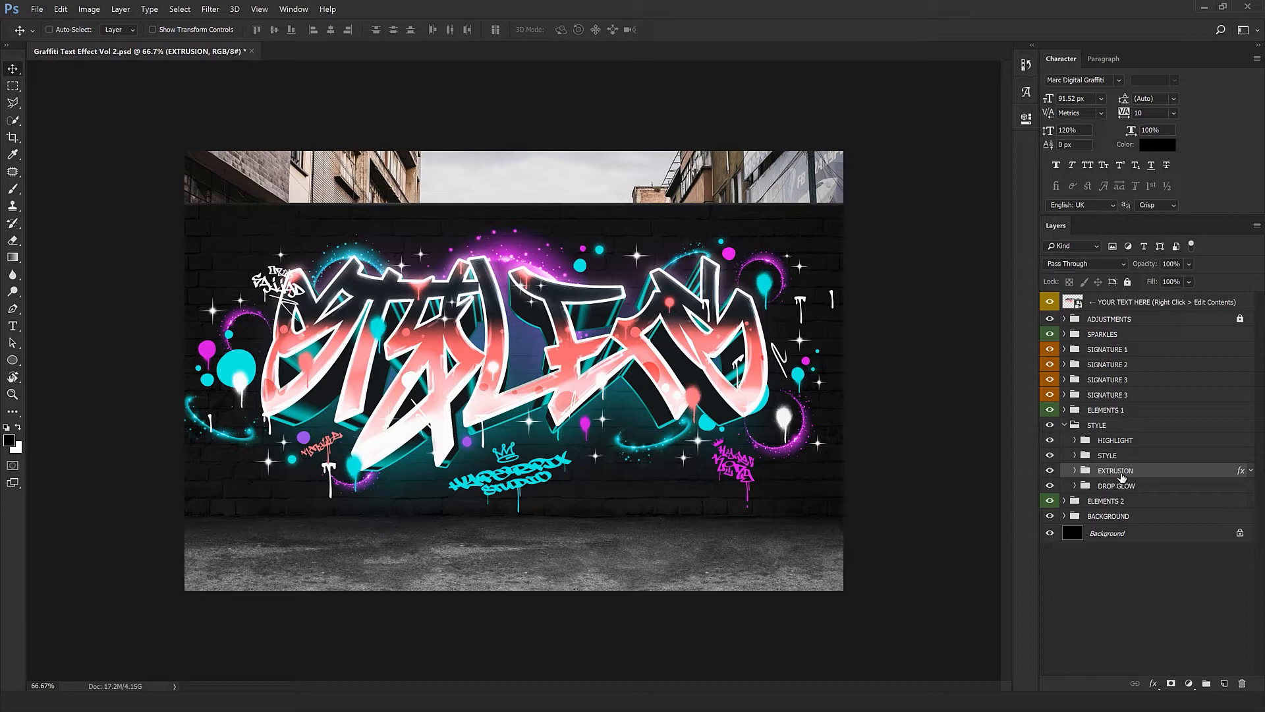
{"action": "left_click", "coordinate": [1050, 470]}
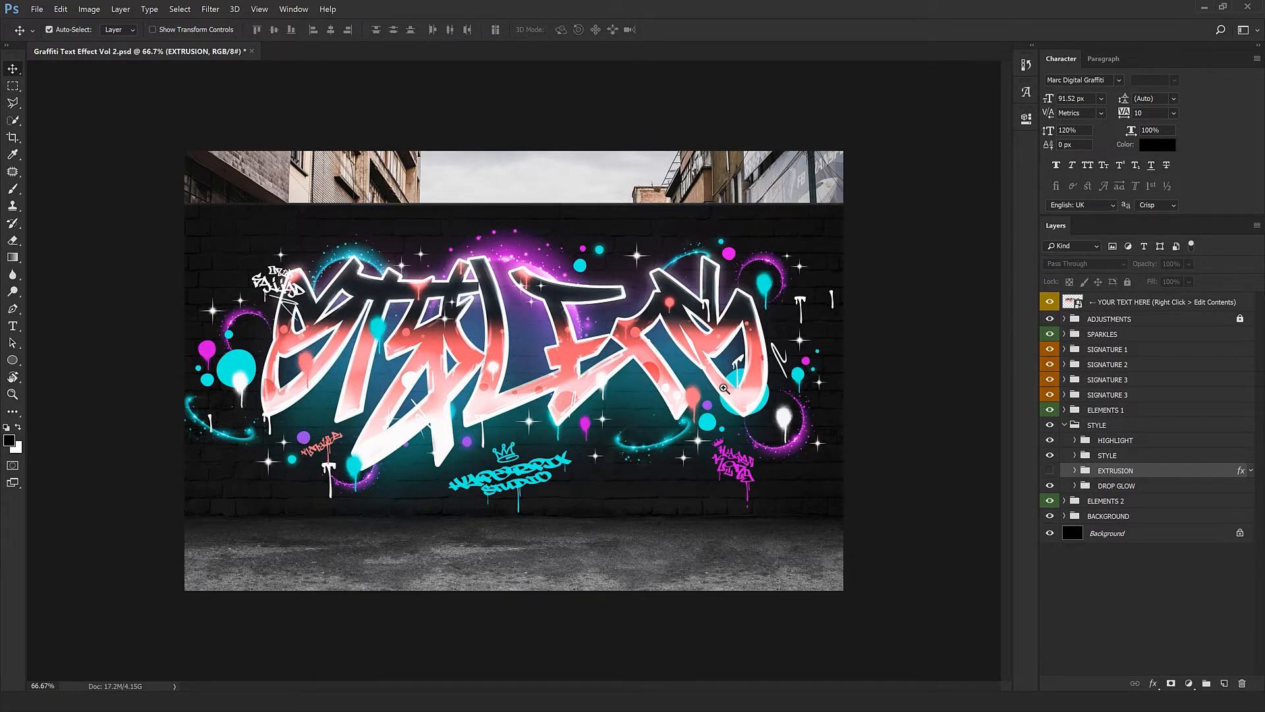
{"action": "scroll", "coordinate": [718, 390], "scroll_direction": "up", "scroll_amount": 1}
{"action": "left_click_drag", "start_coordinate": [567, 363], "coordinate": [716, 448]}
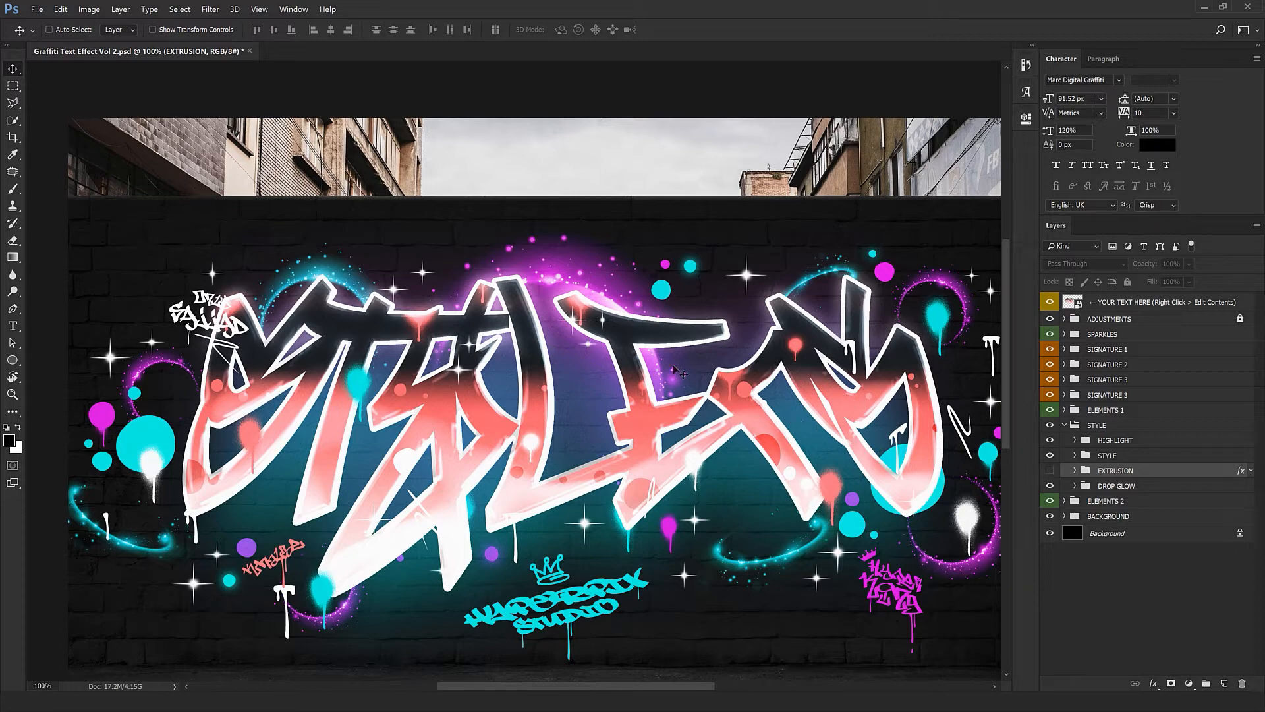
{"action": "left_click", "coordinate": [568, 323], "text": "alt"}
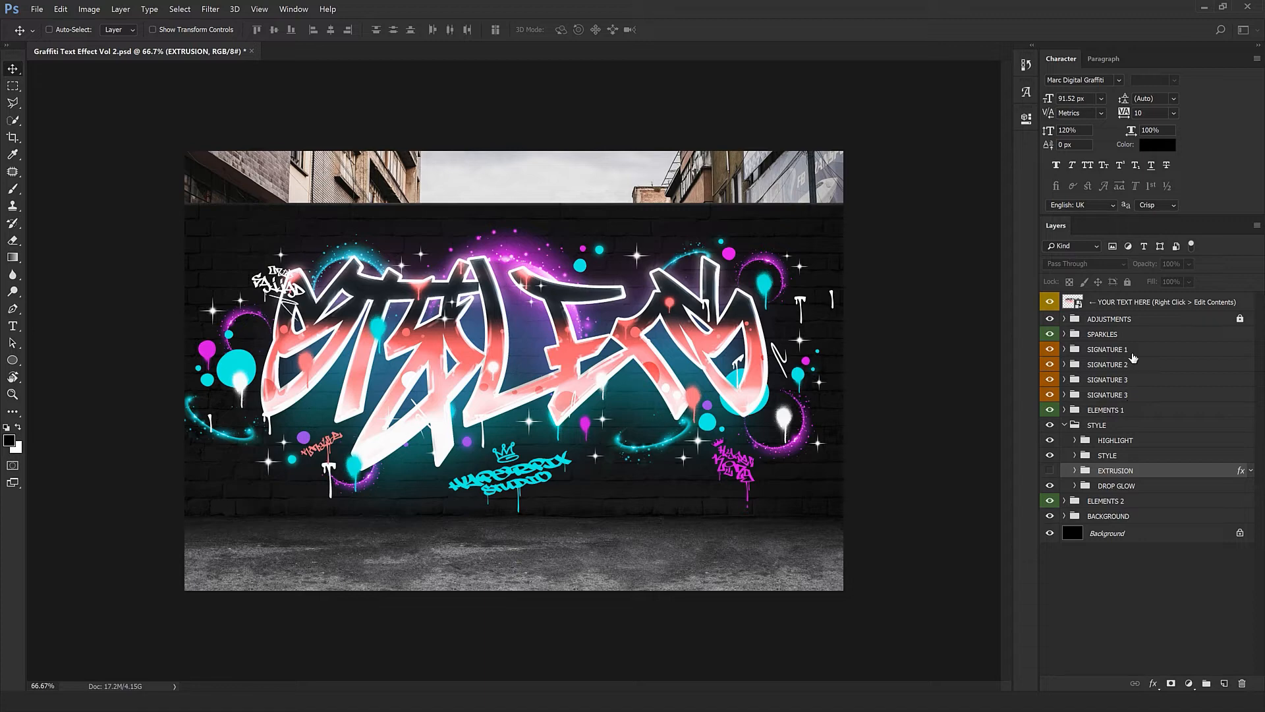
Toggle the ADJUSTMENTS group off and back on to compare, and inspect the SPARKLES group
{"action": "left_click", "coordinate": [1112, 319]}
{"action": "left_click", "coordinate": [1064, 319]}
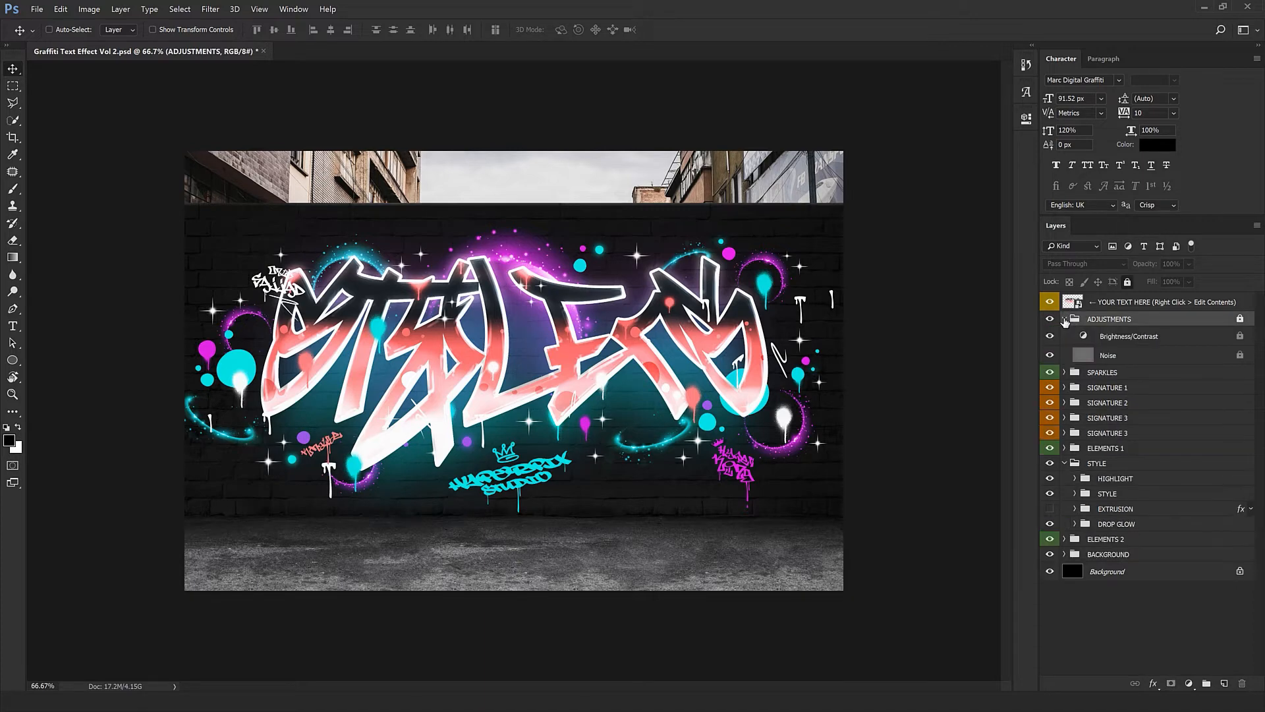
{"action": "left_click", "coordinate": [1064, 319]}
{"action": "left_click", "coordinate": [1051, 319]}
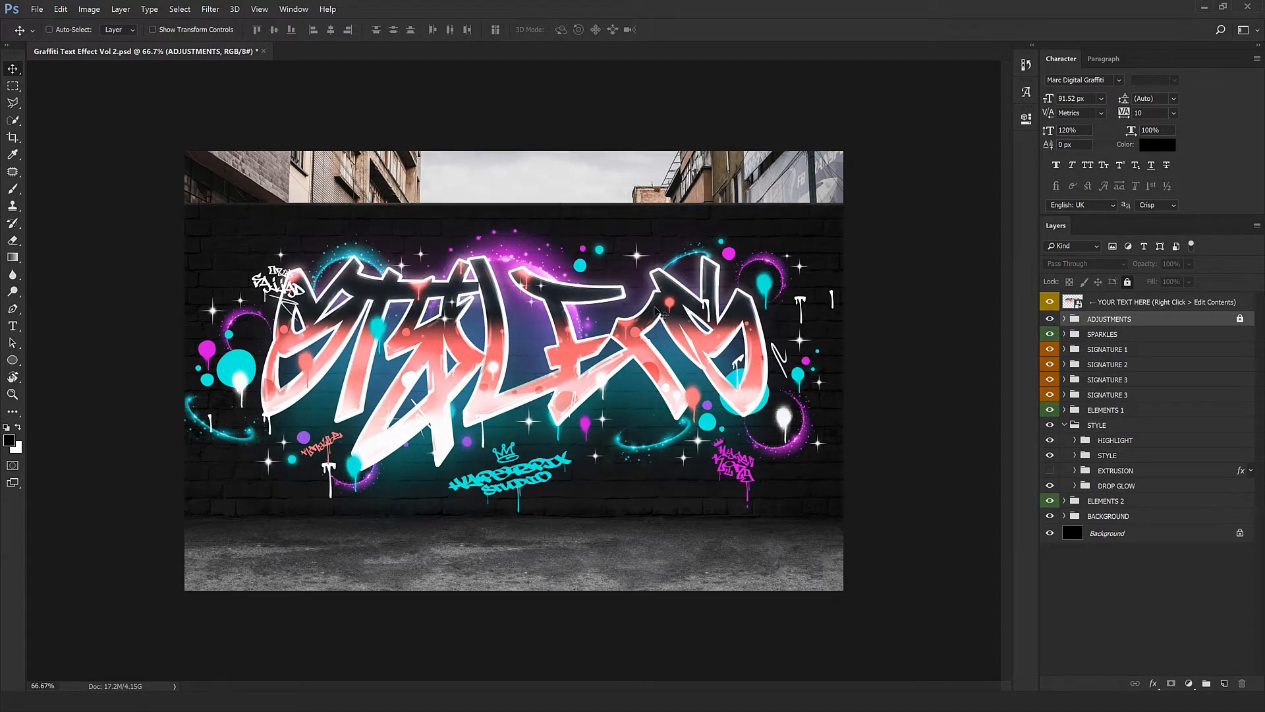
{"action": "left_click", "coordinate": [667, 286], "text": "ctrl"}
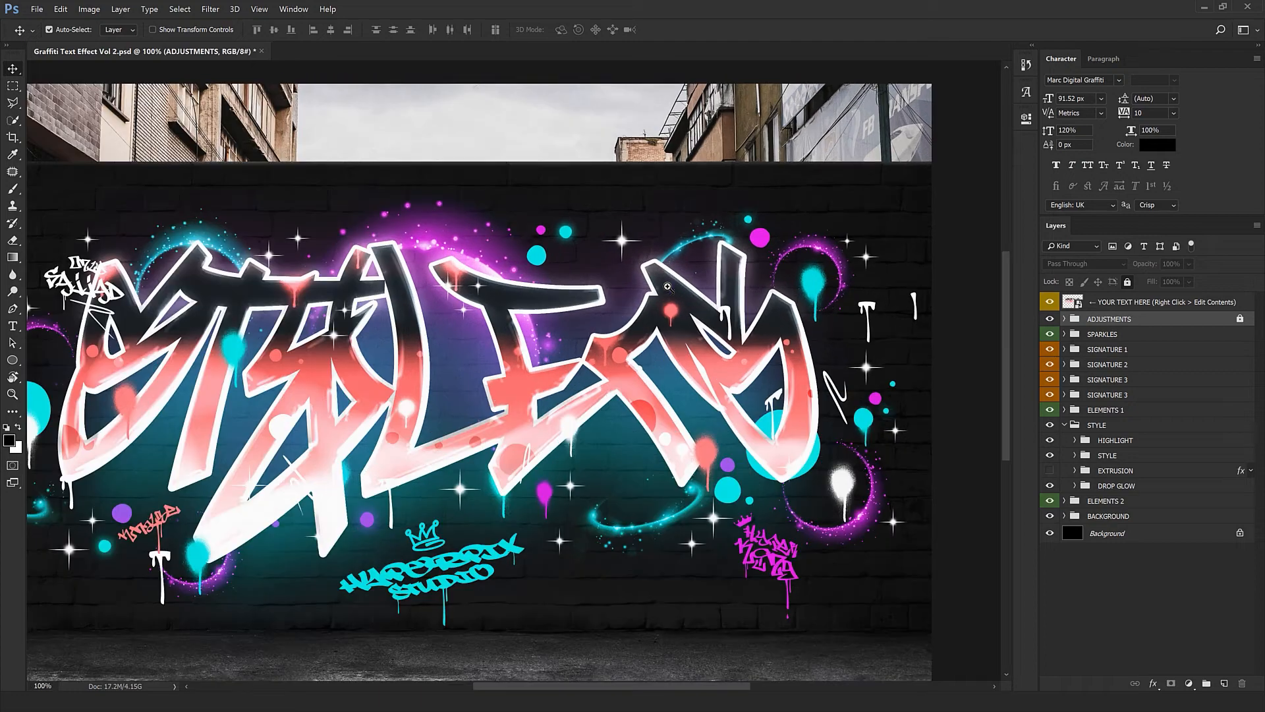
{"action": "left_click", "coordinate": [1049, 319]}
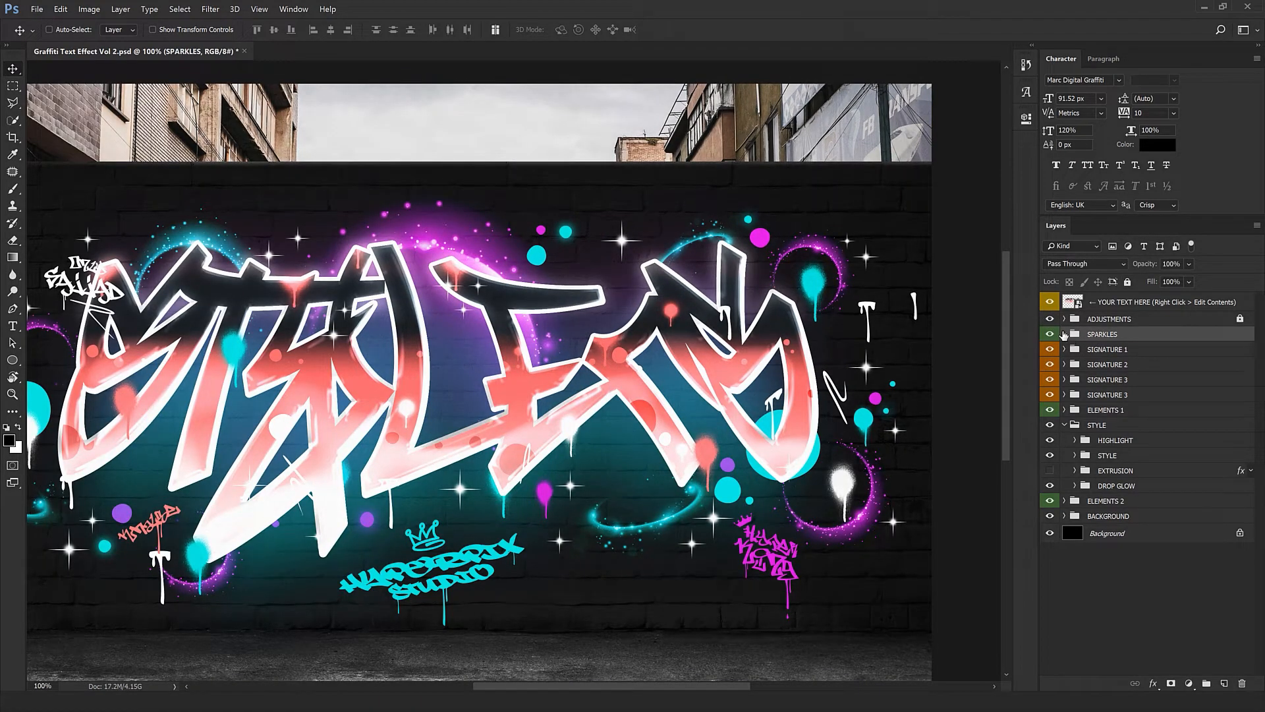
{"action": "left_click", "coordinate": [1063, 334]}
{"action": "left_click", "coordinate": [1062, 334]}
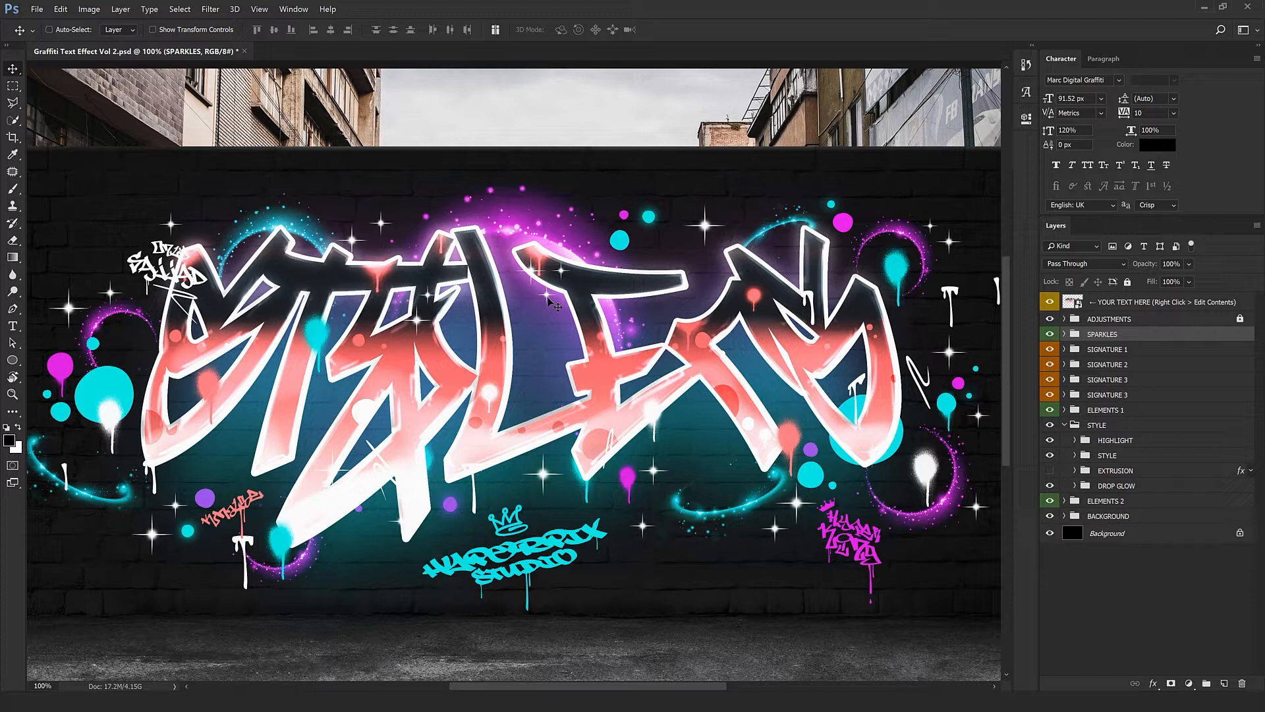
Select the first sparkle's Sparkle layer from the canvas context menu and nudge it lower
{"action": "right_click", "coordinate": [548, 299]}
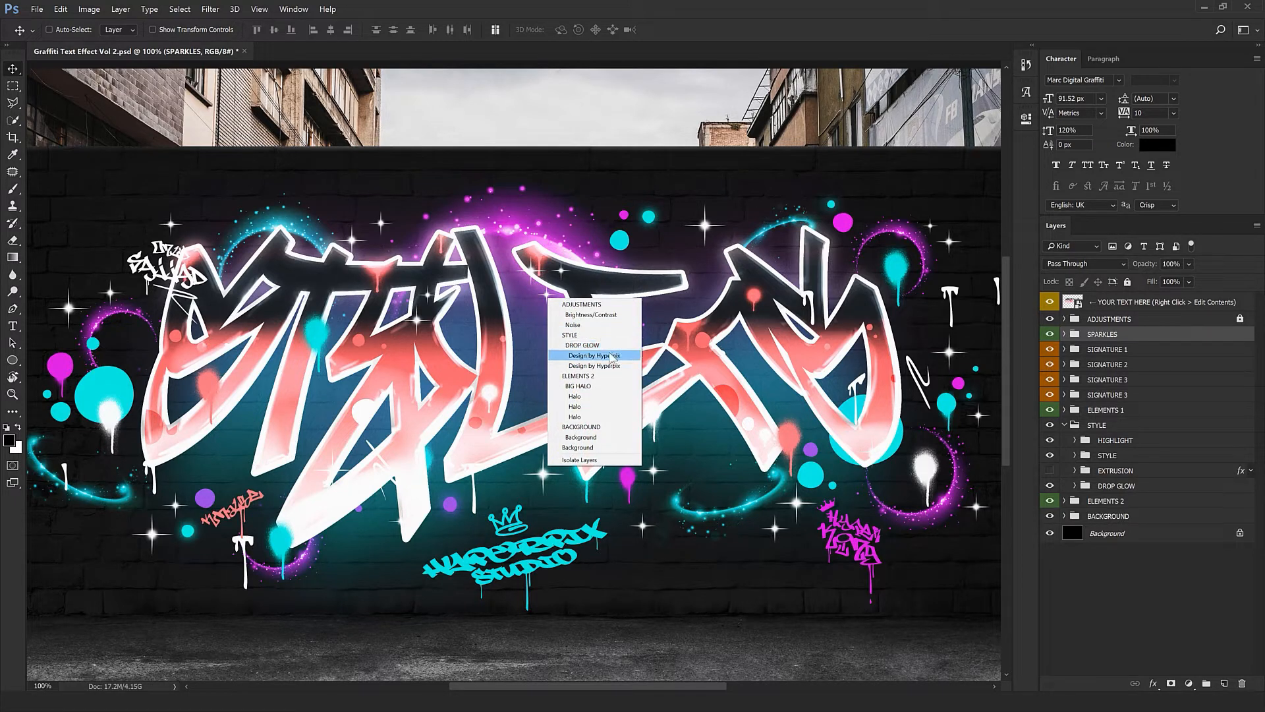
{"action": "key", "text": "Escape"}
{"action": "right_click", "coordinate": [547, 294]}
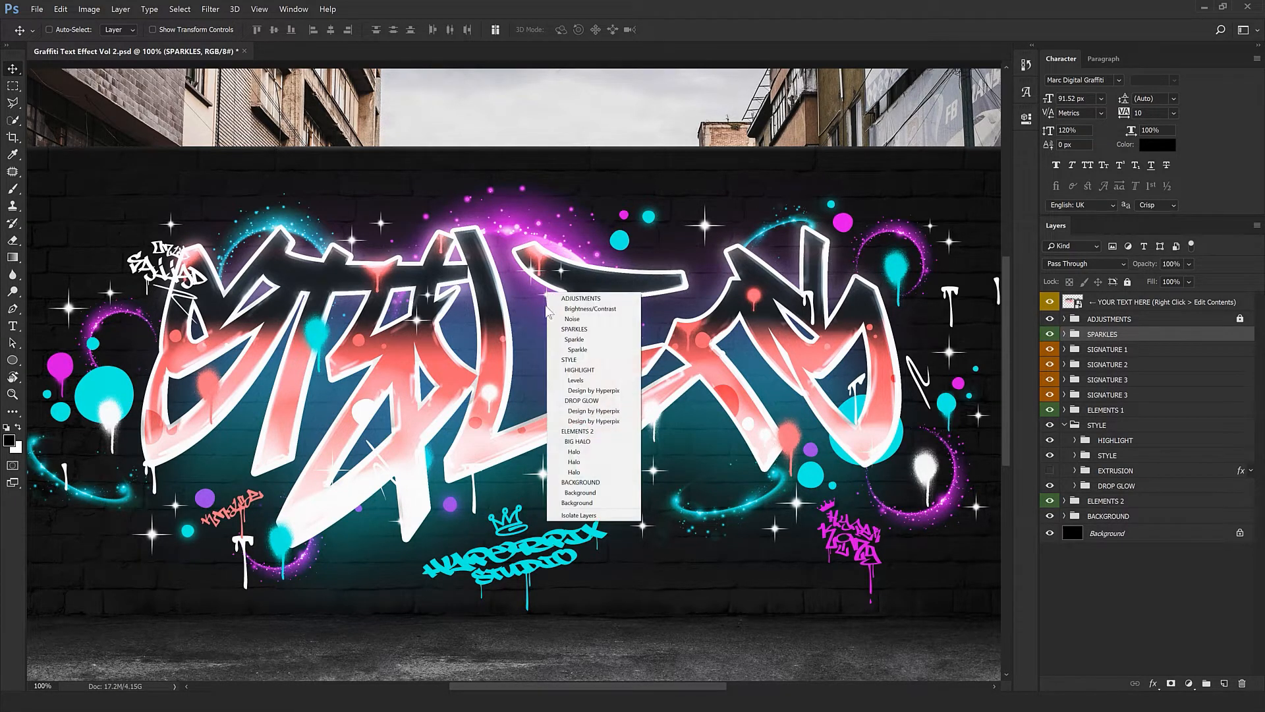
{"action": "left_click", "coordinate": [580, 344]}
{"action": "left_click_drag", "start_coordinate": [561, 363], "coordinate": [562, 356]}
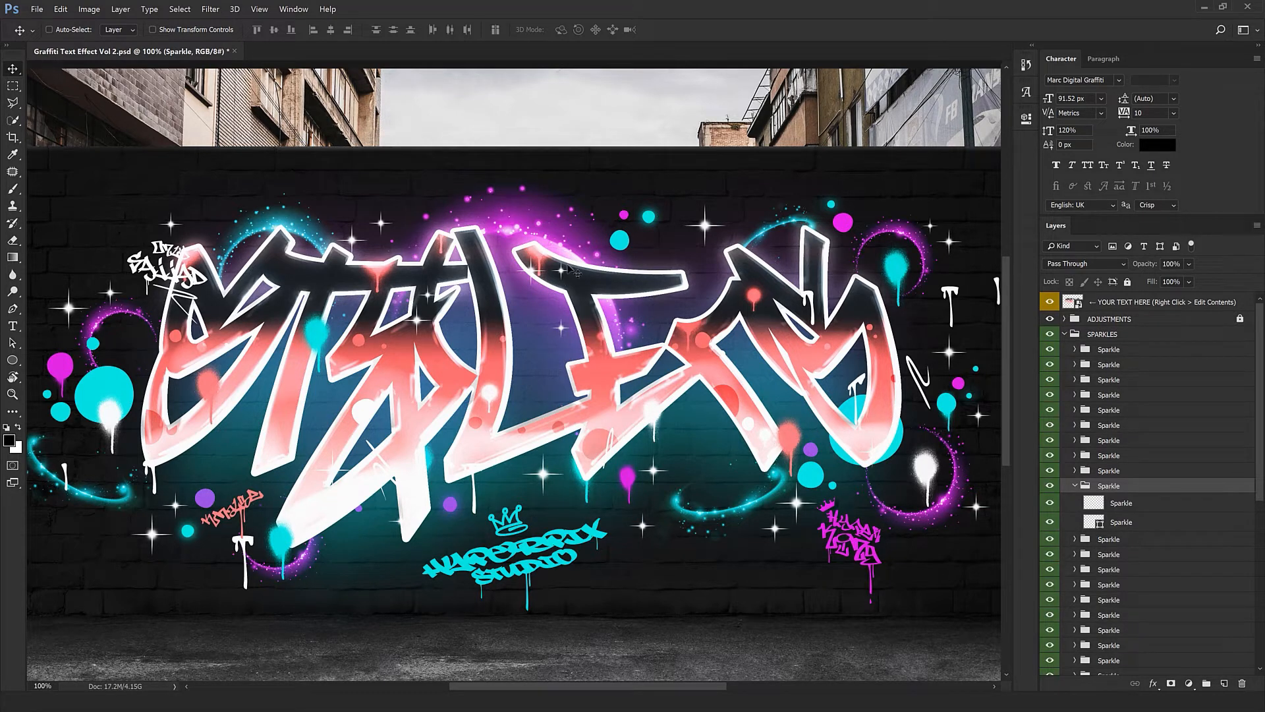
Relocate two more sparkles to new spots, then zoom out to 66.7%
{"action": "right_click", "coordinate": [560, 271]}
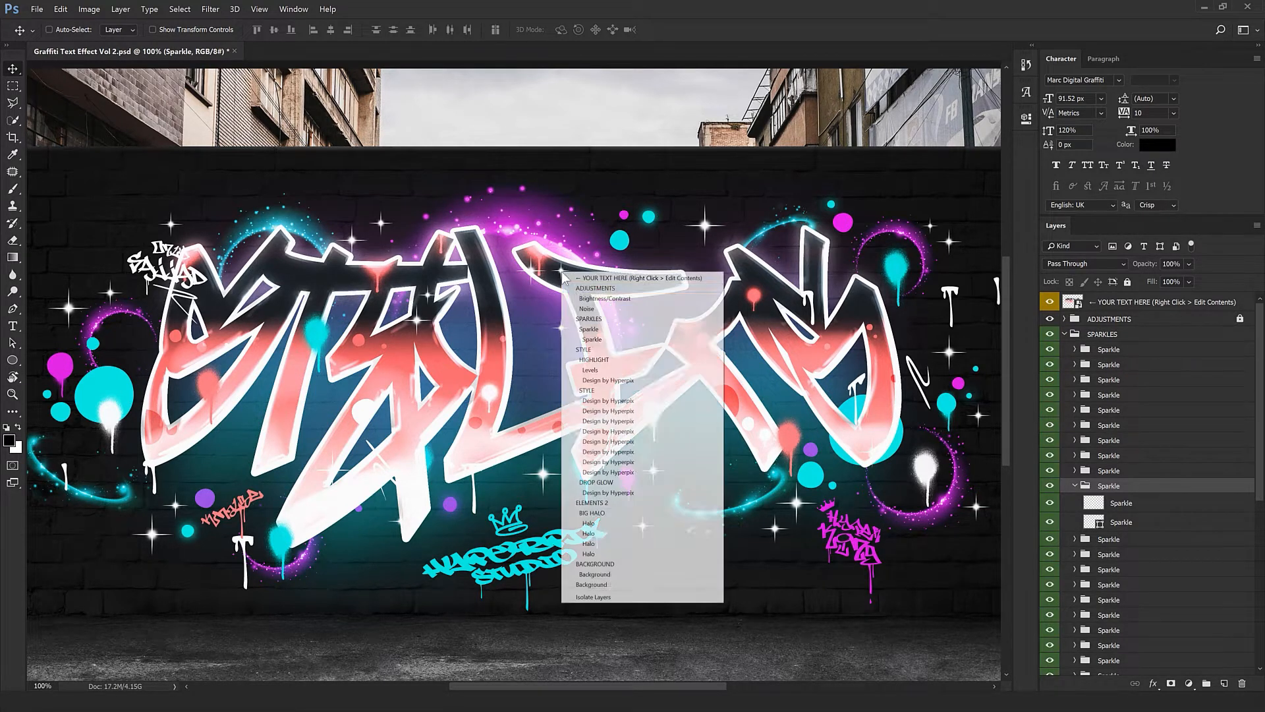
{"action": "left_click", "coordinate": [587, 324]}
{"action": "left_click_drag", "start_coordinate": [573, 275], "coordinate": [664, 255]}
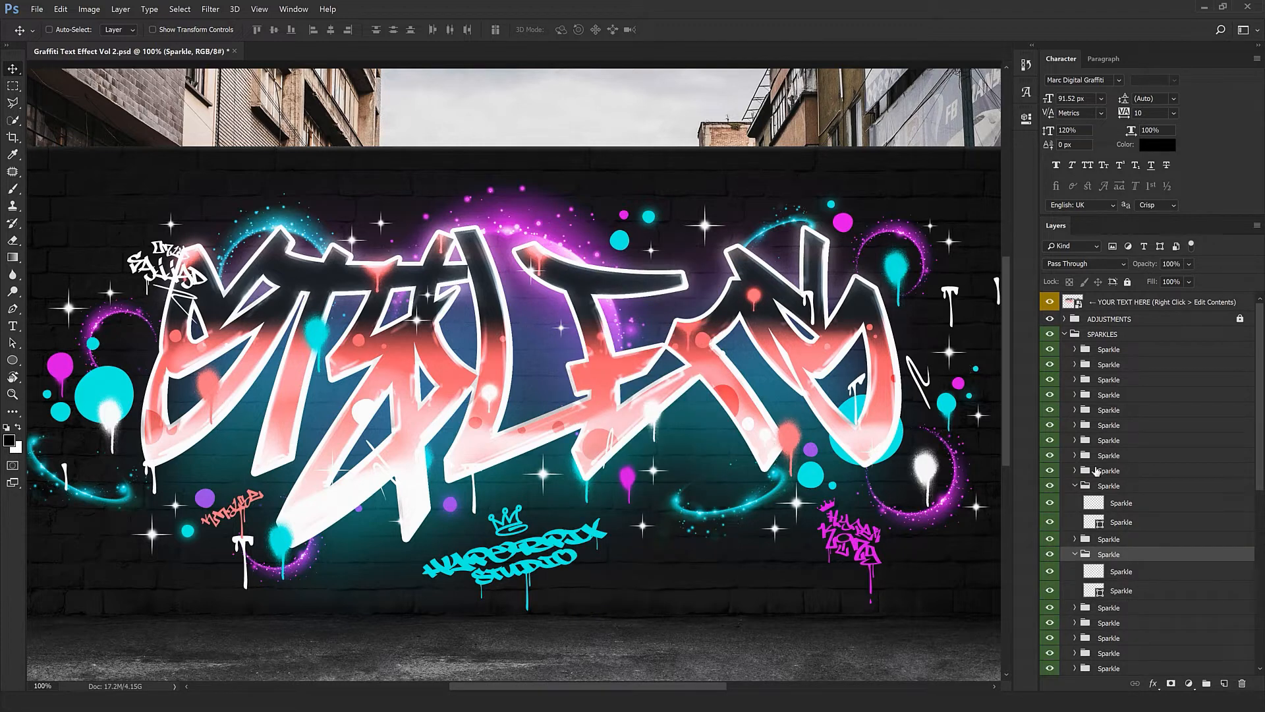
{"action": "right_click", "coordinate": [534, 276]}
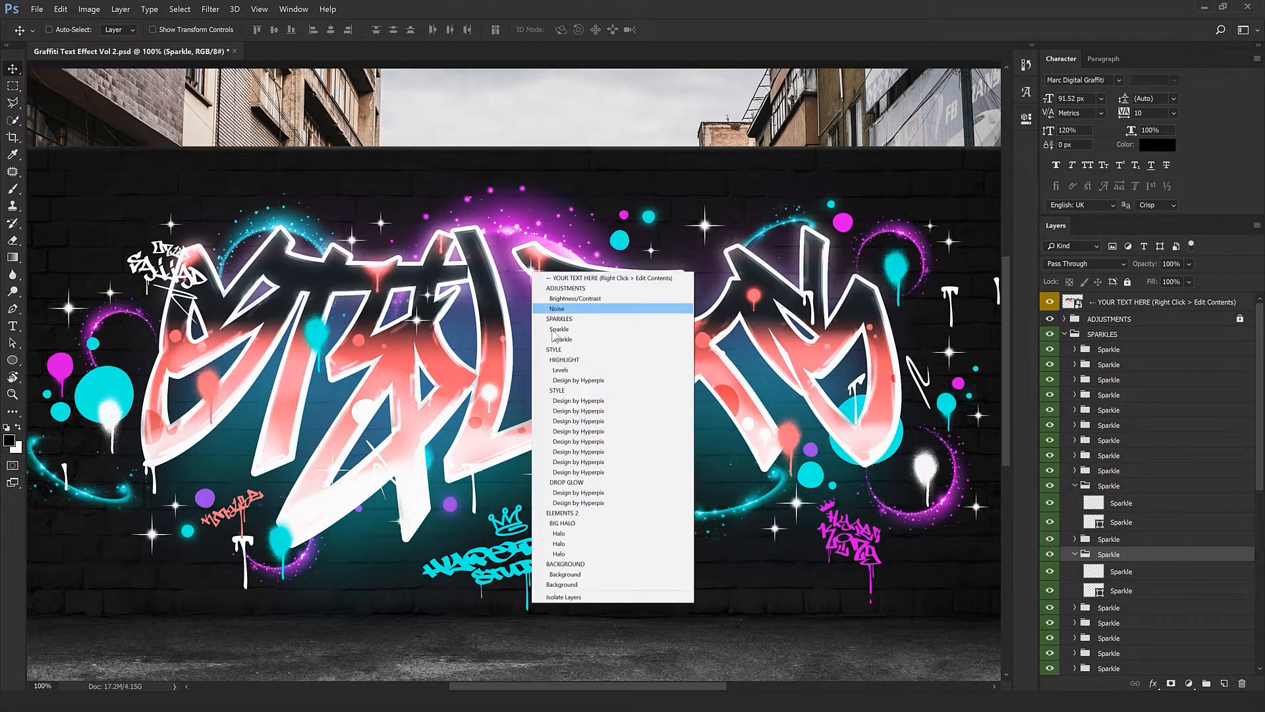
{"action": "left_click", "coordinate": [593, 331]}
{"action": "left_click_drag", "start_coordinate": [537, 367], "coordinate": [509, 372]}
{"action": "key", "text": "space"}
{"action": "left_click_drag", "start_coordinate": [473, 455], "coordinate": [429, 512]}
{"action": "left_click", "coordinate": [630, 481], "text": "alt"}
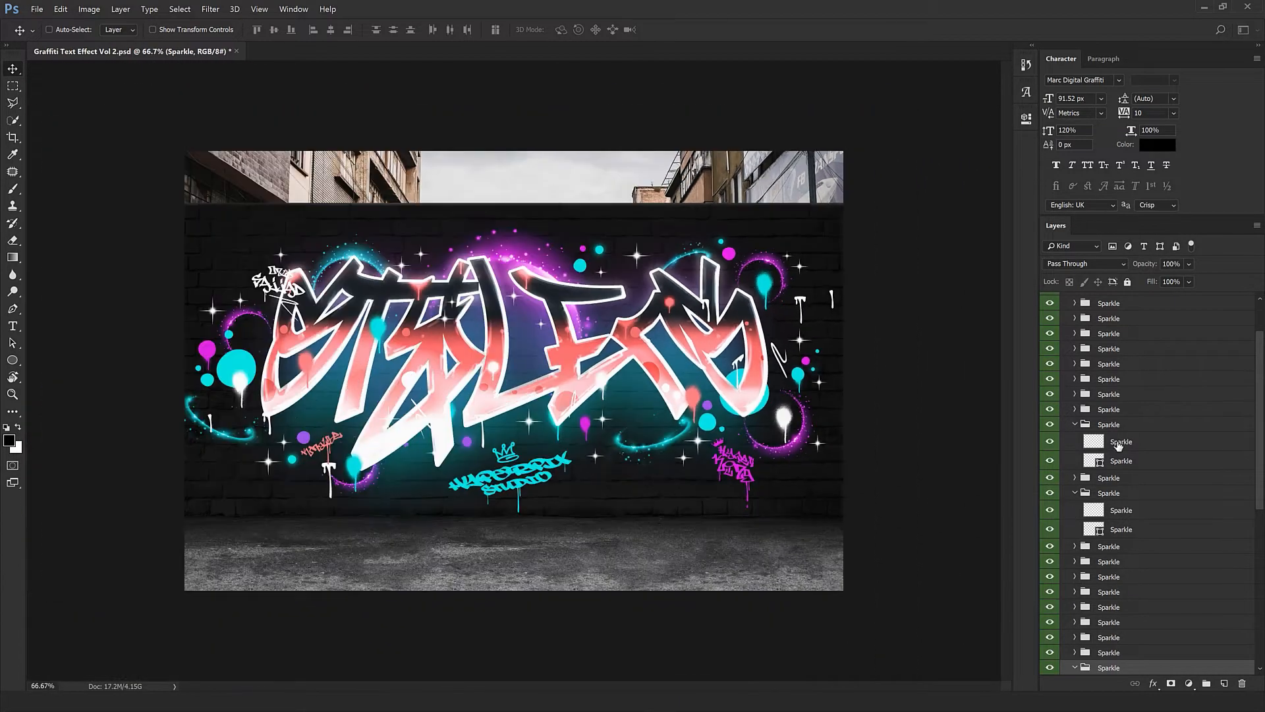
{"action": "scroll", "coordinate": [1098, 531], "scroll_direction": "up", "scroll_amount": 3}
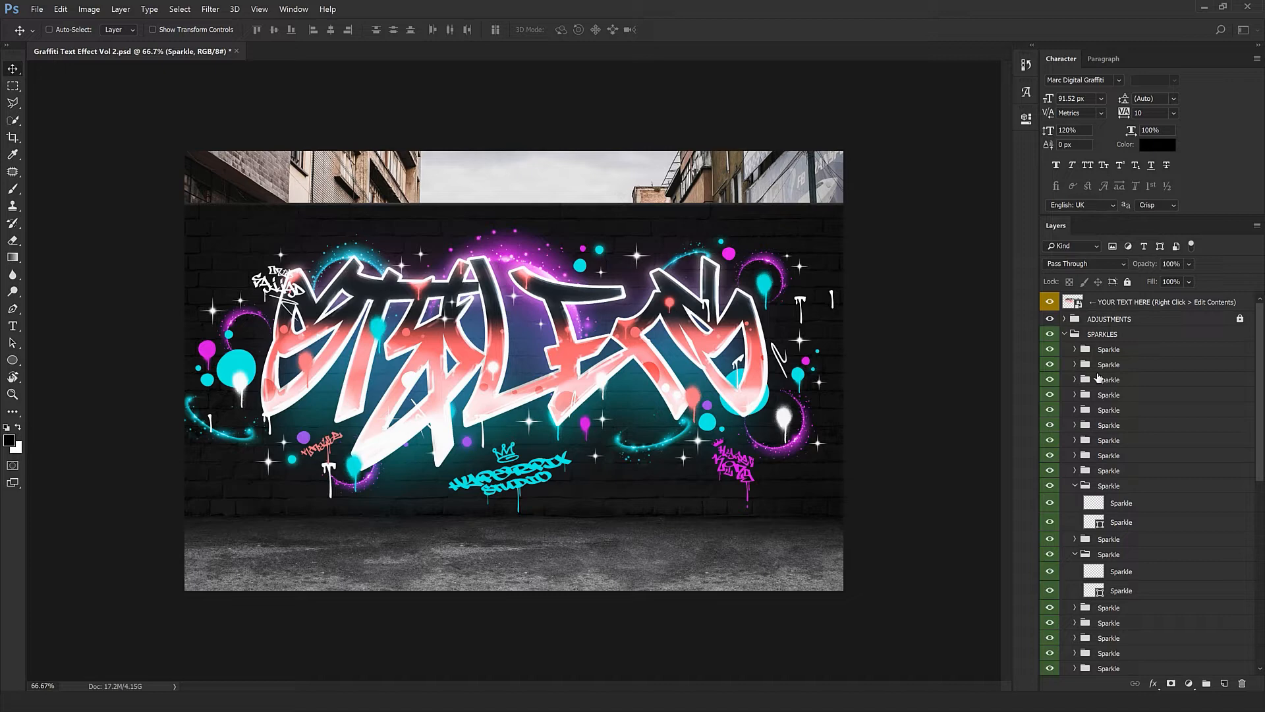
Collapse SPARKLES and select the SIGNATURE 1 group, test-moving it then undoing
{"action": "left_click", "coordinate": [1069, 336]}
{"action": "left_click", "coordinate": [1065, 334]}
{"action": "left_click", "coordinate": [1088, 350]}
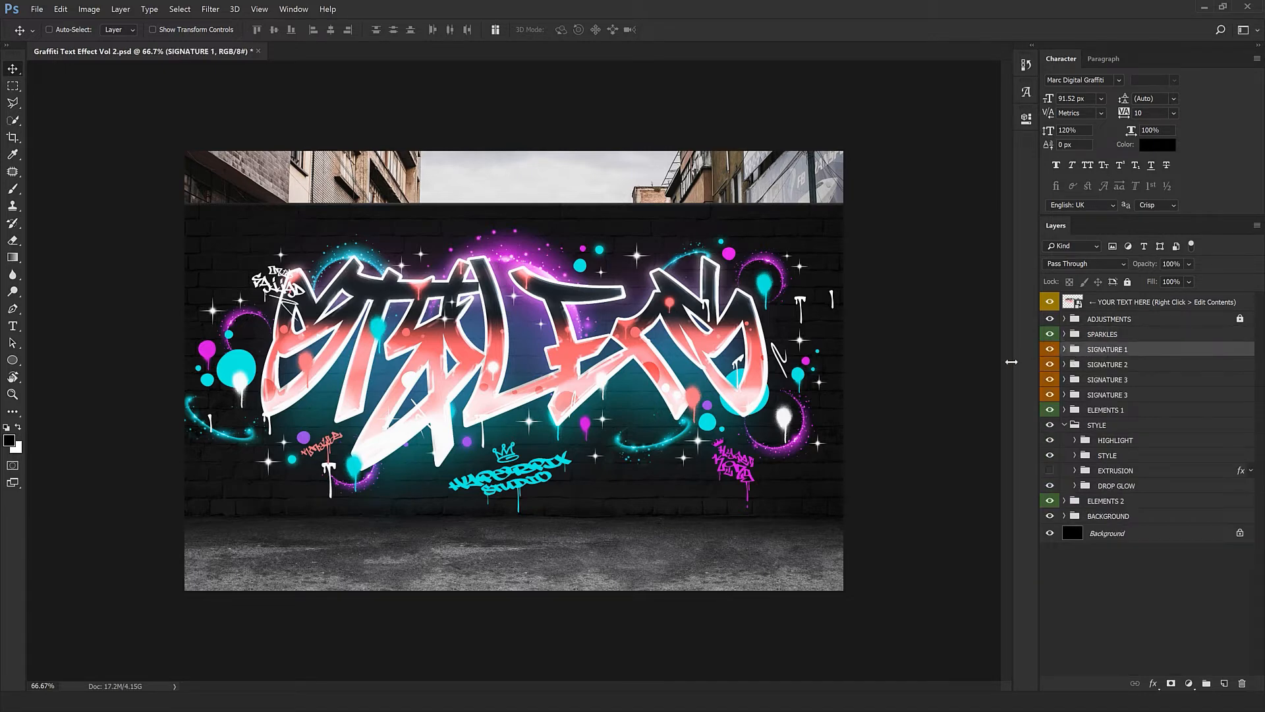
{"action": "mouse_move", "coordinate": [536, 476]}
{"action": "left_mouse_down"}
{"action": "mouse_move", "coordinate": [511, 485]}
{"action": "mouse_move", "coordinate": [556, 514]}
{"action": "mouse_move", "coordinate": [527, 471]}
{"action": "left_mouse_up"}
{"action": "key", "text": "ctrl+z"}
Change the cyan signature's HYPERPIX word to YOURDESIGN
{"action": "left_click", "coordinate": [1066, 350]}
{"action": "left_click", "coordinate": [1087, 385]}
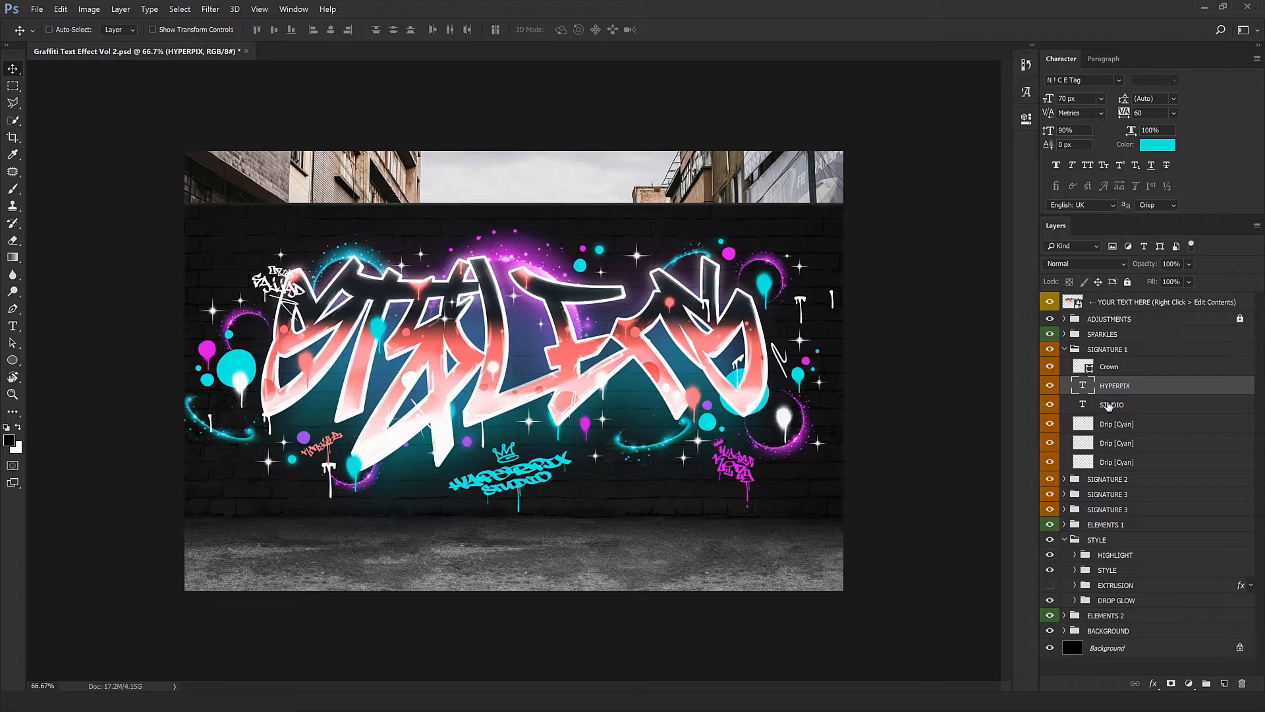
{"action": "left_click", "coordinate": [1084, 404]}
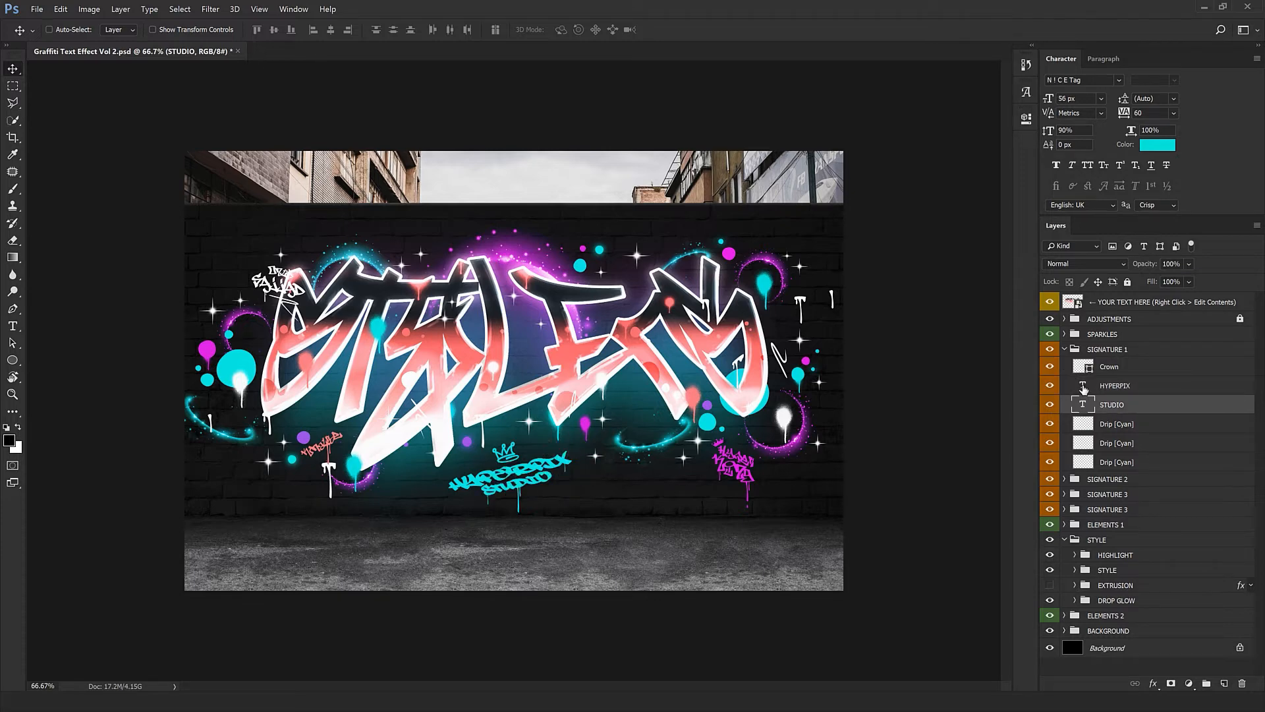
{"action": "double_click", "coordinate": [1083, 386]}
{"action": "type", "text": "YOUR"}
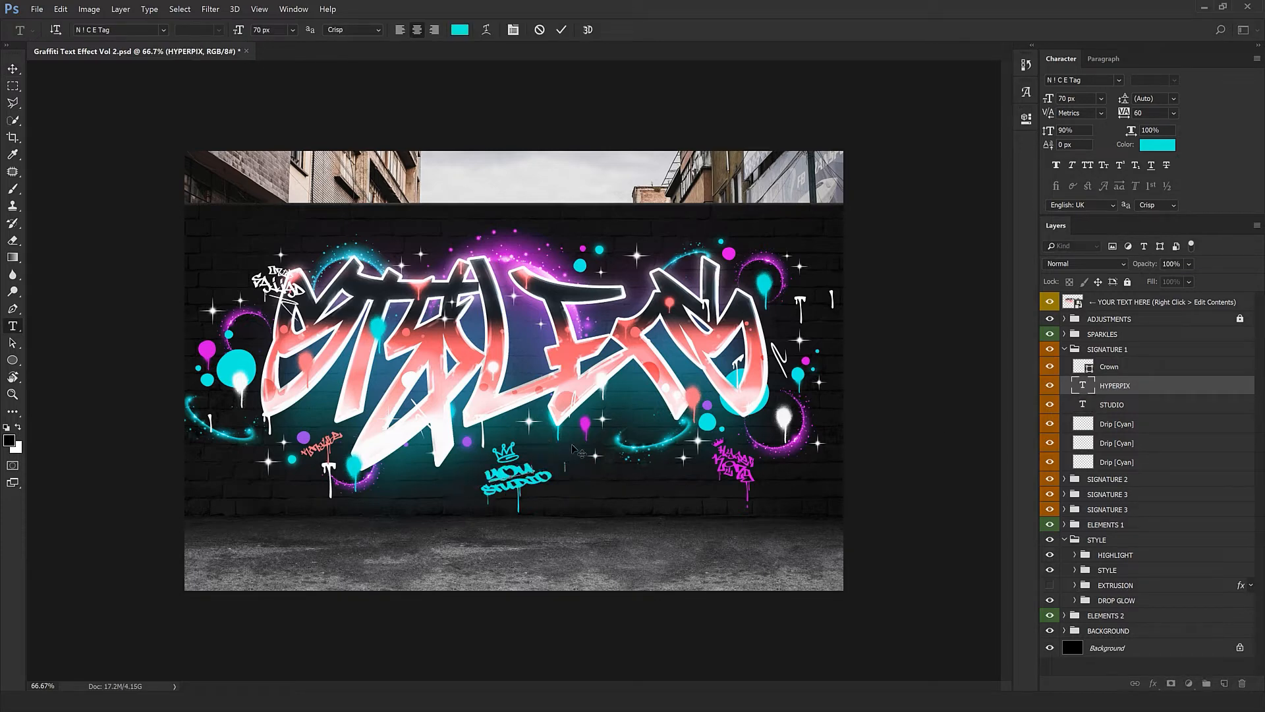
{"action": "type", "text": "DESI"}
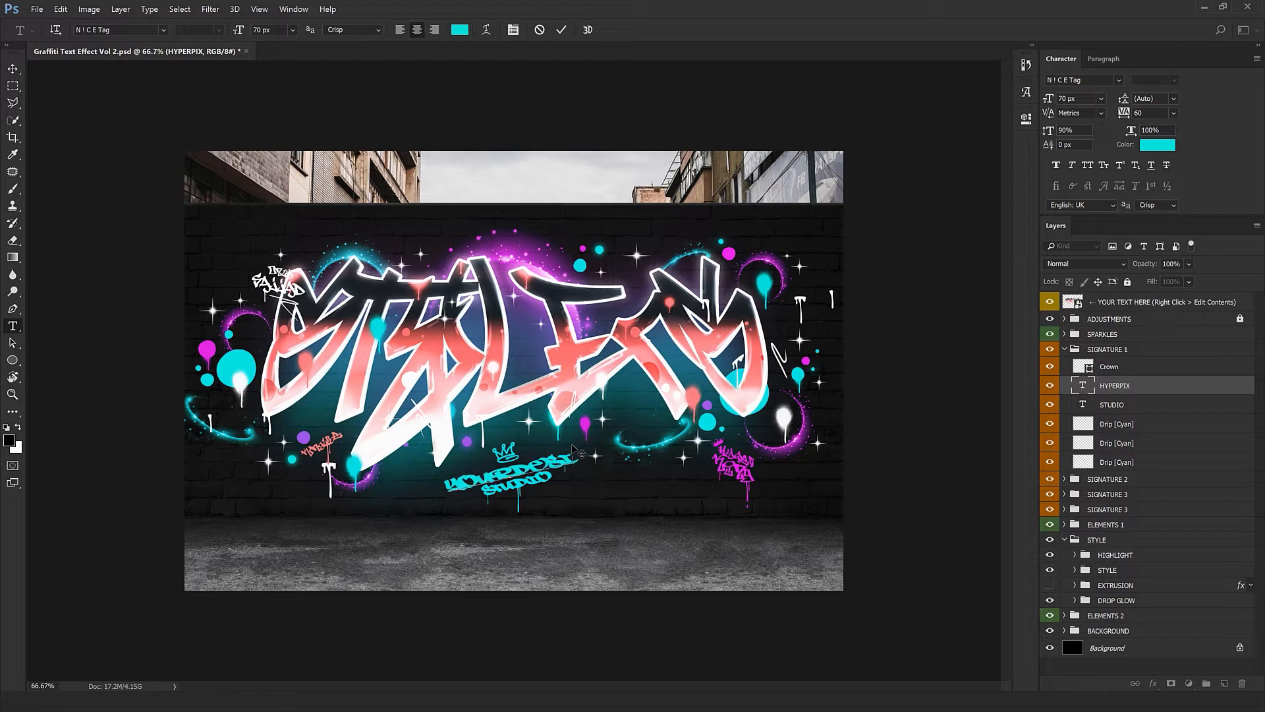
{"action": "type", "text": "GN"}
{"action": "key", "text": "ctrl+Return"}
{"action": "key", "text": "v"}
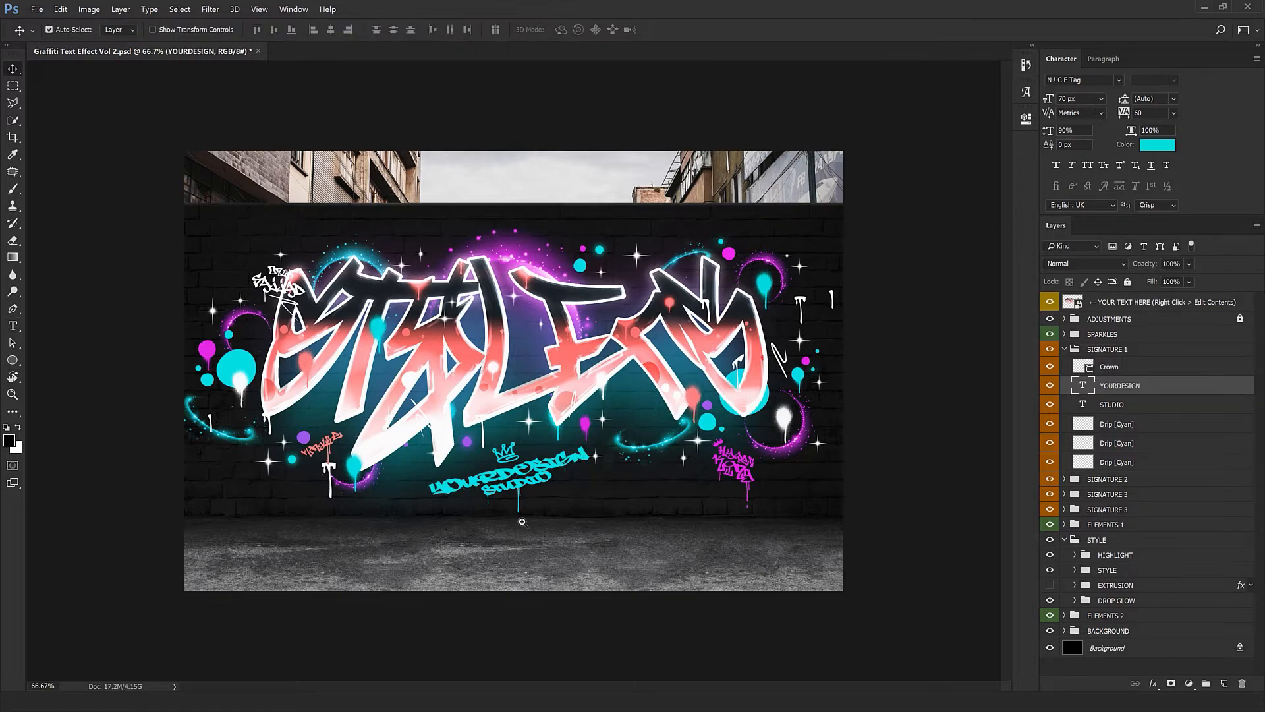
Duplicate a Drip [Cyan] layer into two extra drips beneath the YOURDESIGN STUDIO signature
{"action": "left_click", "coordinate": [522, 522], "text": "ctrl"}
{"action": "mouse_move", "coordinate": [603, 456]}
{"action": "left_mouse_down"}
{"action": "mouse_move", "coordinate": [606, 431]}
{"action": "mouse_move", "coordinate": [599, 445]}
{"action": "left_mouse_up"}
{"action": "key", "text": "ctrl+z"}
{"action": "left_click", "coordinate": [587, 439], "text": "ctrl"}
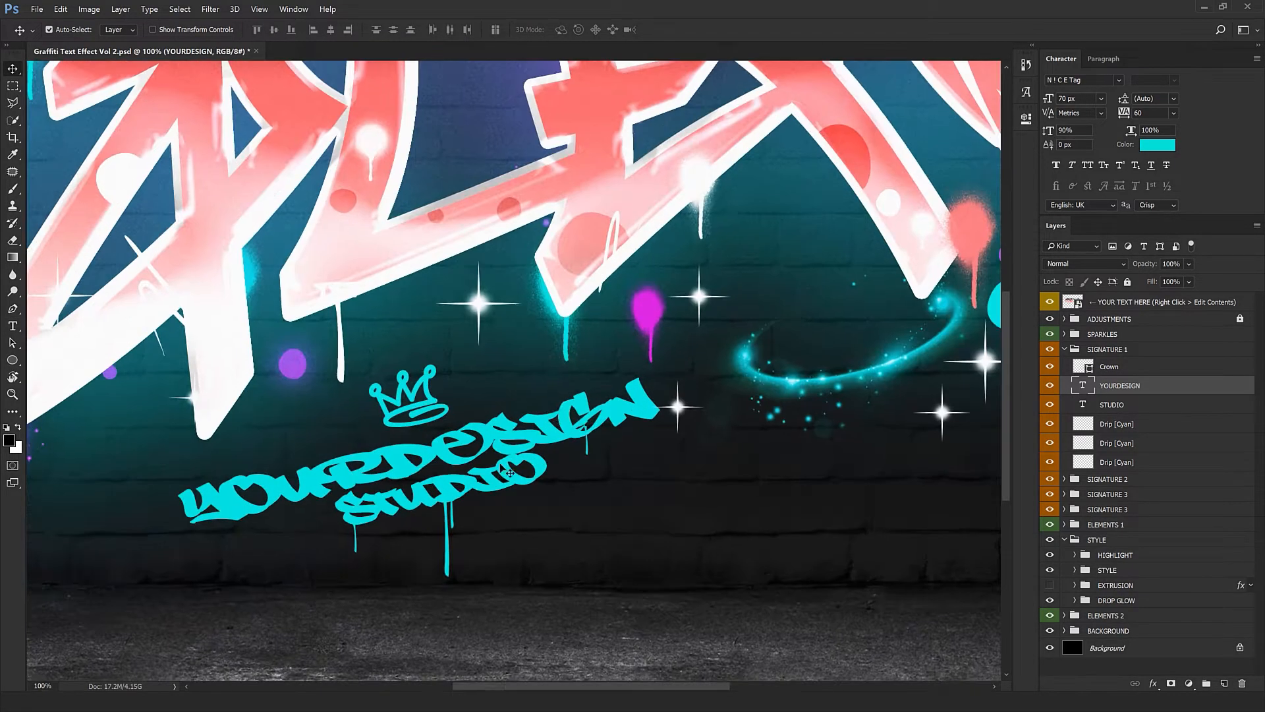
{"action": "left_click", "coordinate": [510, 472], "text": "ctrl"}
{"action": "left_click", "coordinate": [1121, 427]}
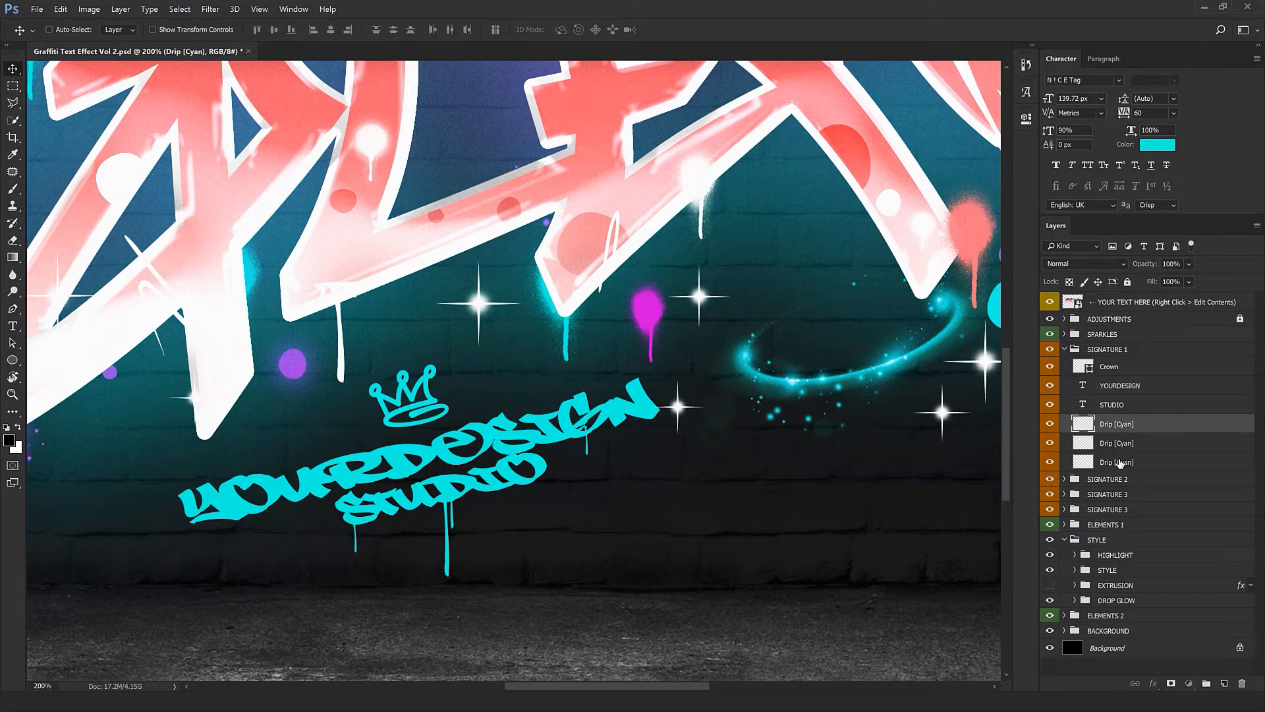
{"action": "left_click", "coordinate": [1173, 462]}
{"action": "left_click_drag", "start_coordinate": [679, 495], "coordinate": [476, 574]}
{"action": "key", "text": "ctrl+z"}
{"action": "left_click", "coordinate": [1160, 448]}
{"action": "key", "text": "ctrl+minus"}
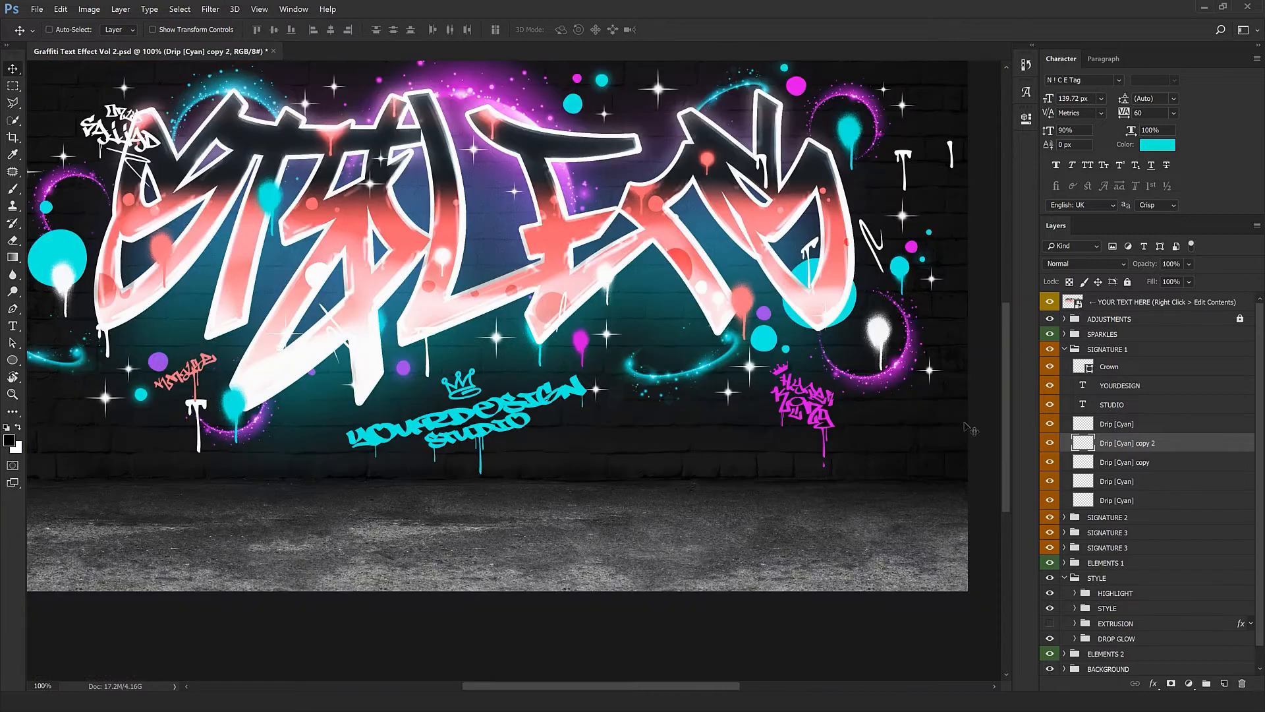
{"action": "left_click", "coordinate": [1070, 350]}
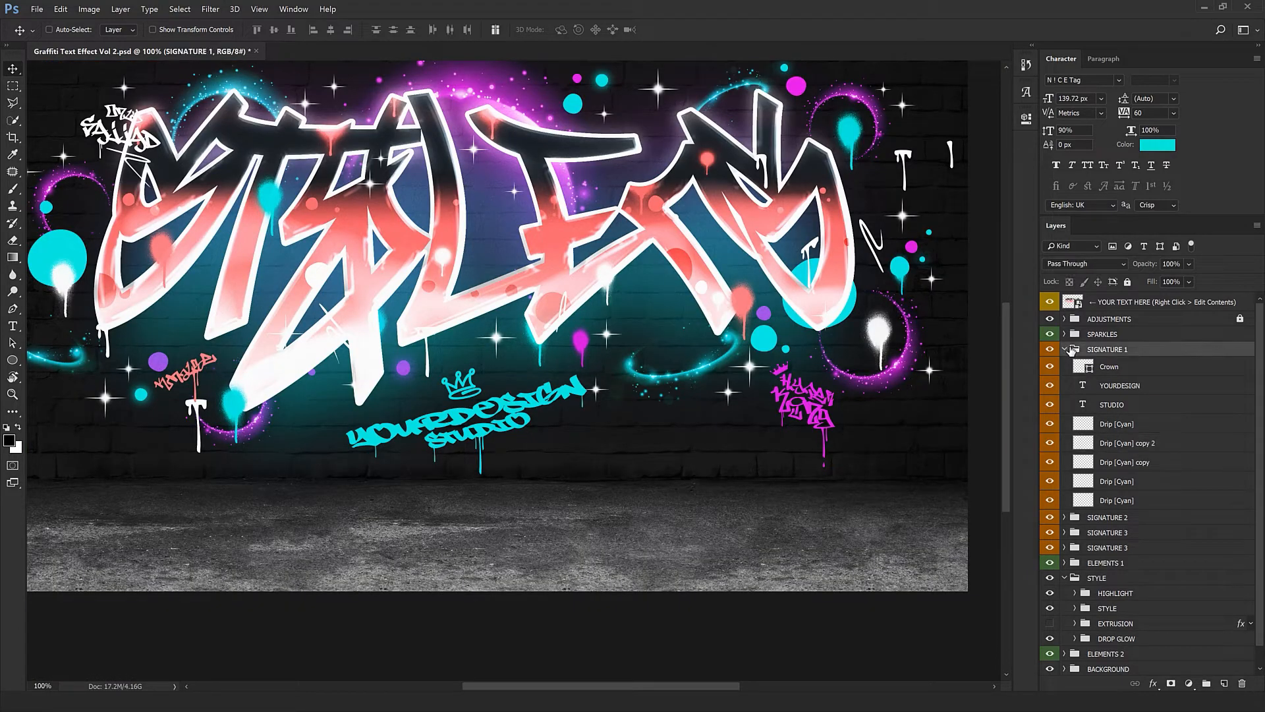
Collapse SIGNATURE 1 and toggle the magenta SIGNATURE 2 tag's visibility to compare
{"action": "left_click", "coordinate": [1065, 349]}
{"action": "key", "text": "ctrl+minus"}
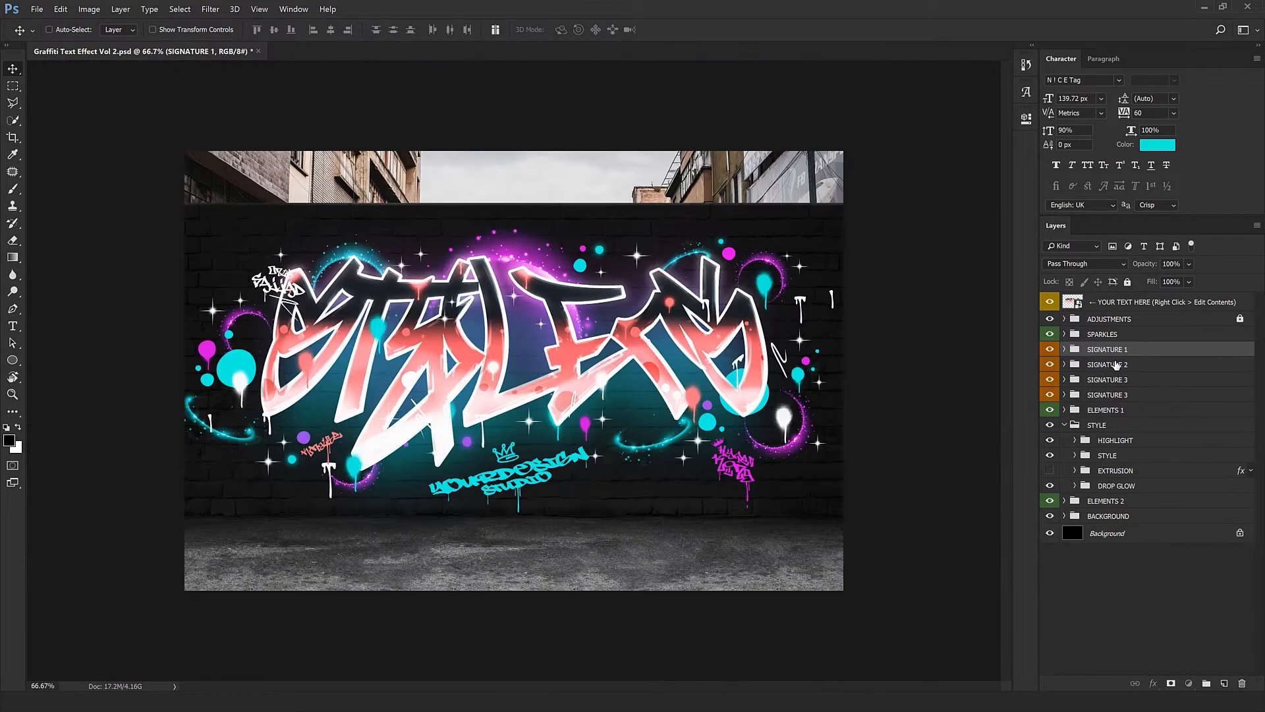
{"action": "left_click", "coordinate": [1058, 365]}
{"action": "left_click", "coordinate": [1050, 365]}
{"action": "left_click", "coordinate": [1051, 365]}
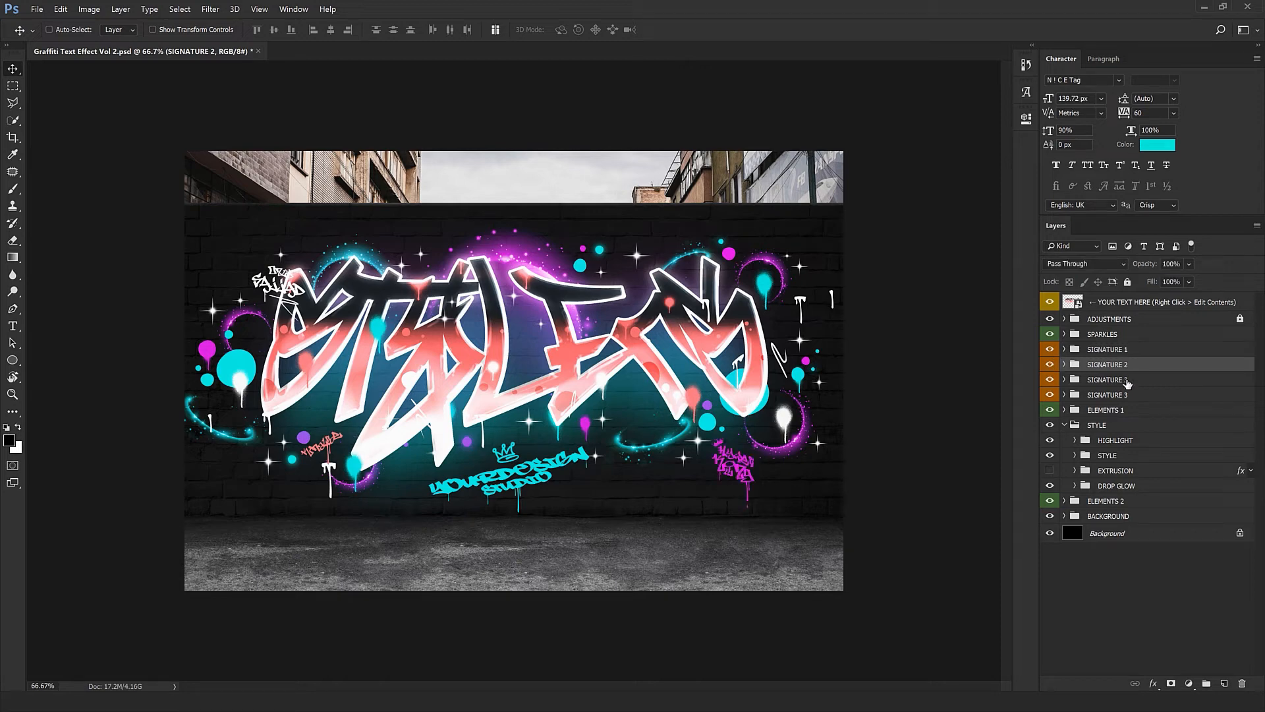
Change the magenta tag's Hyper word to Text
{"action": "left_click", "coordinate": [1064, 364]}
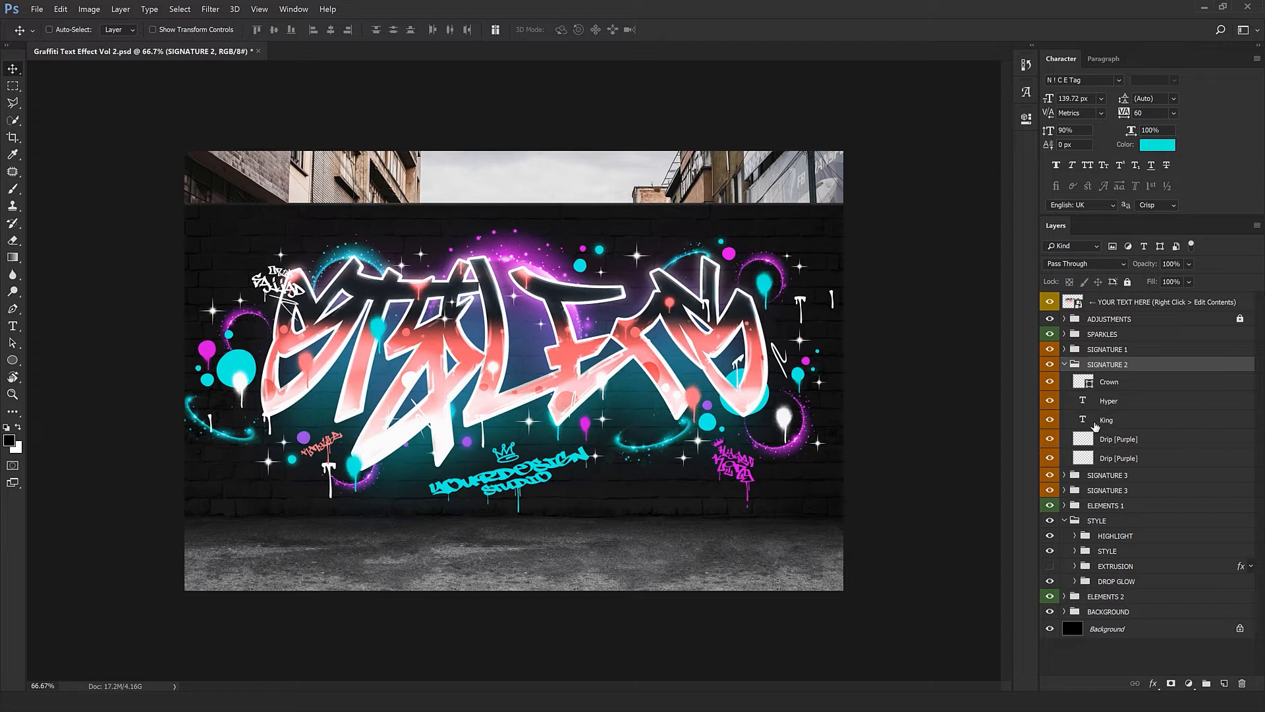
{"action": "double_click", "coordinate": [1082, 400]}
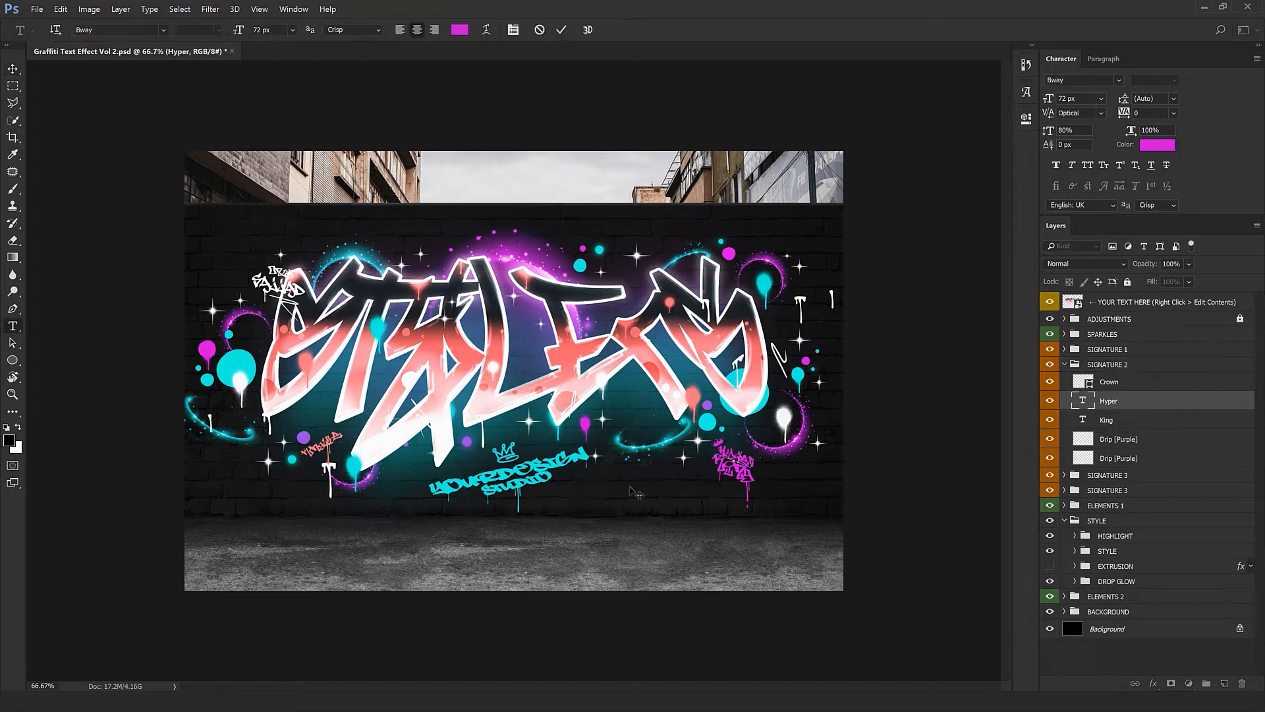
{"action": "type", "text": "Text"}
{"action": "key", "text": "ctrl+Return"}
{"action": "key", "text": "v"}
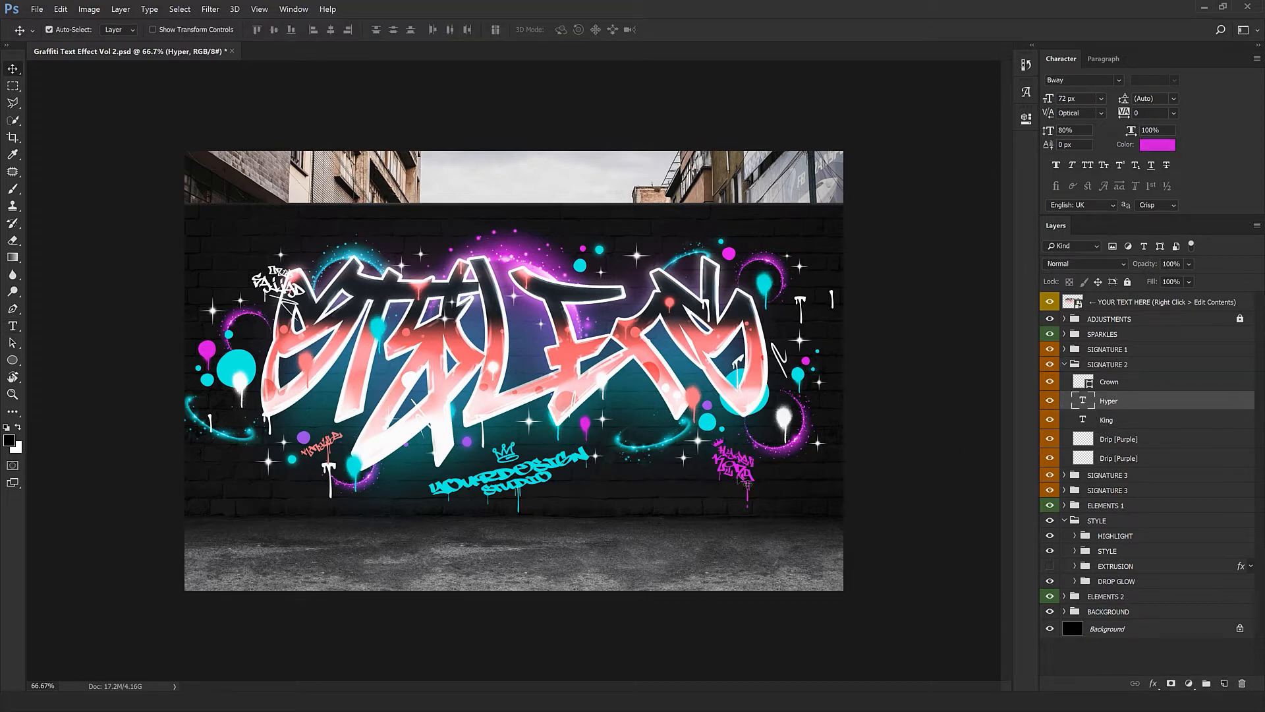
Select the magenta tag's Crown layer and zoom in to inspect it
{"action": "left_click", "coordinate": [1125, 389]}
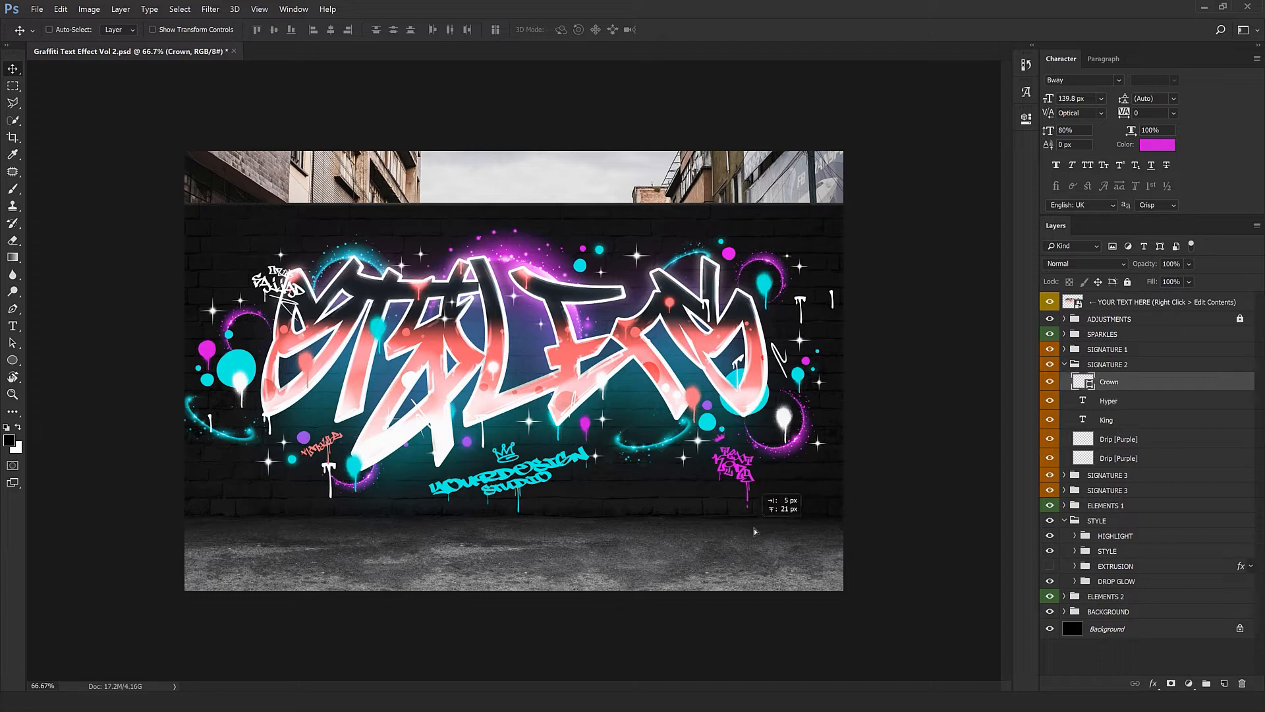
{"action": "key", "text": "ctrl+plus"}
{"action": "key", "text": "ctrl+plus"}
{"action": "left_click_drag", "start_coordinate": [759, 492], "coordinate": [266, 288]}
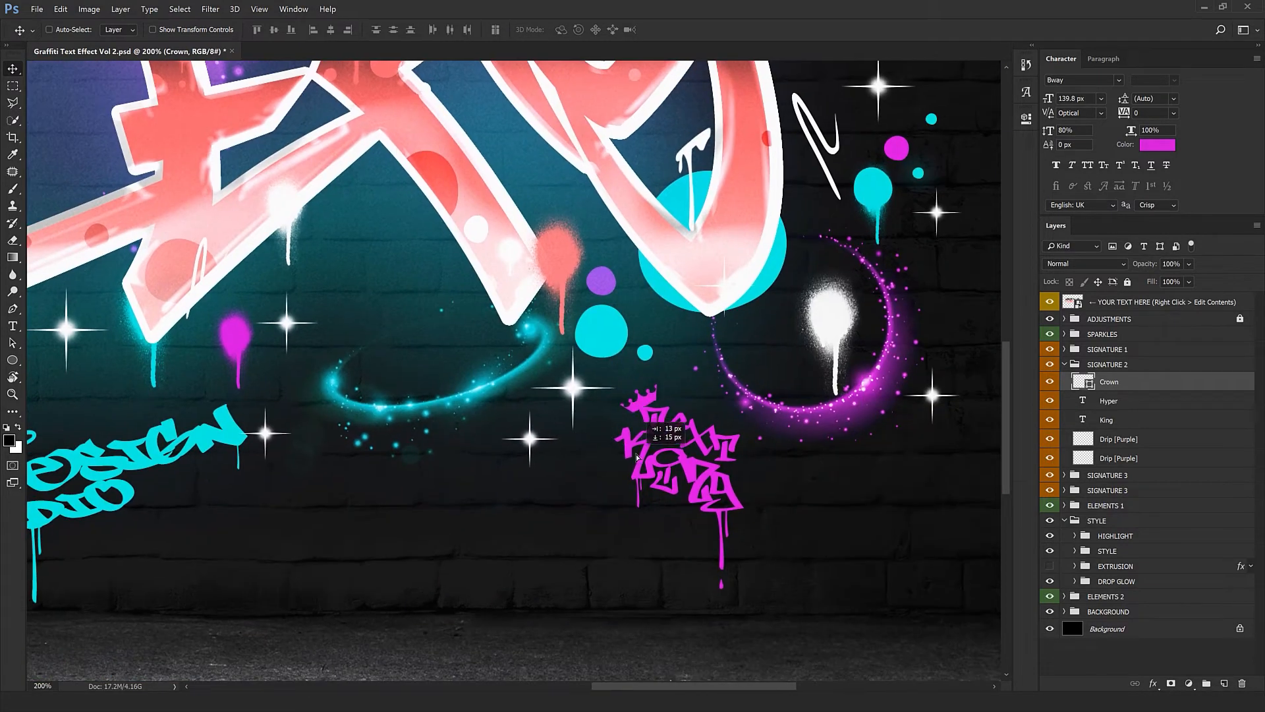
{"action": "key", "text": "ctrl+minus"}
Move the magenta SIGNATURE 2 tag up-right and shift the pink and white SIGNATURE 3 tags
{"action": "left_click", "coordinate": [1068, 366]}
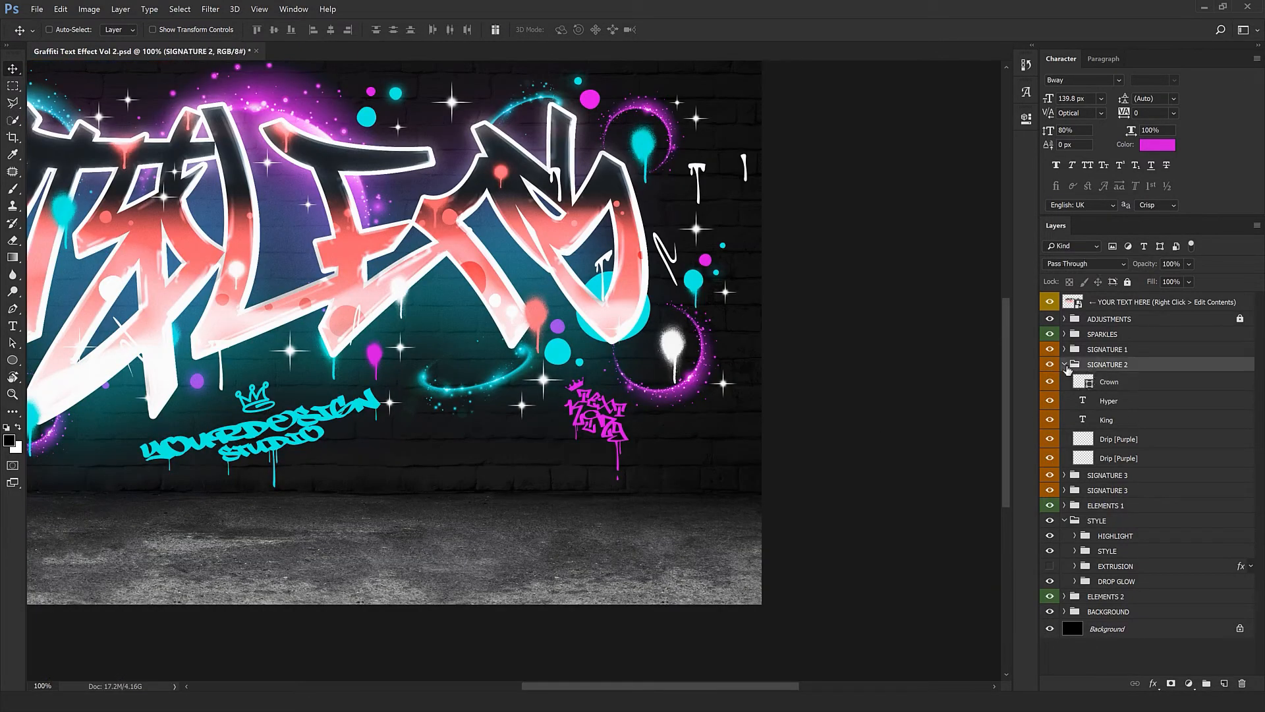
{"action": "left_click", "coordinate": [1064, 365]}
{"action": "key", "text": "ctrl+minus"}
{"action": "key", "text": "ctrl+minus"}
{"action": "mouse_move", "coordinate": [767, 543]}
{"action": "left_mouse_down"}
{"action": "mouse_move", "coordinate": [792, 482]}
{"action": "mouse_move", "coordinate": [803, 535]}
{"action": "left_mouse_up"}
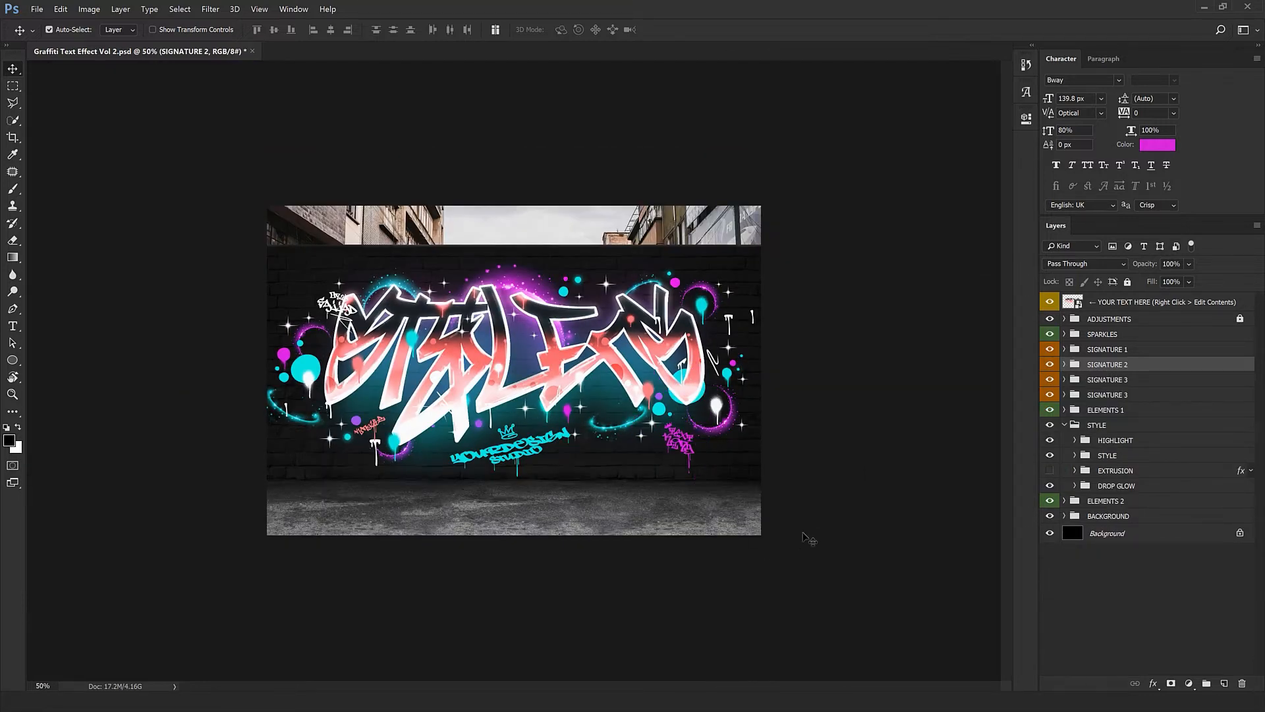
{"action": "left_click", "coordinate": [1129, 396]}
{"action": "mouse_move", "coordinate": [561, 445]}
{"action": "left_mouse_down"}
{"action": "mouse_move", "coordinate": [544, 454]}
{"action": "mouse_move", "coordinate": [602, 445]}
{"action": "mouse_move", "coordinate": [560, 443]}
{"action": "mouse_move", "coordinate": [551, 426]}
{"action": "mouse_move", "coordinate": [597, 396]}
{"action": "left_mouse_up"}
{"action": "left_click", "coordinate": [1117, 378]}
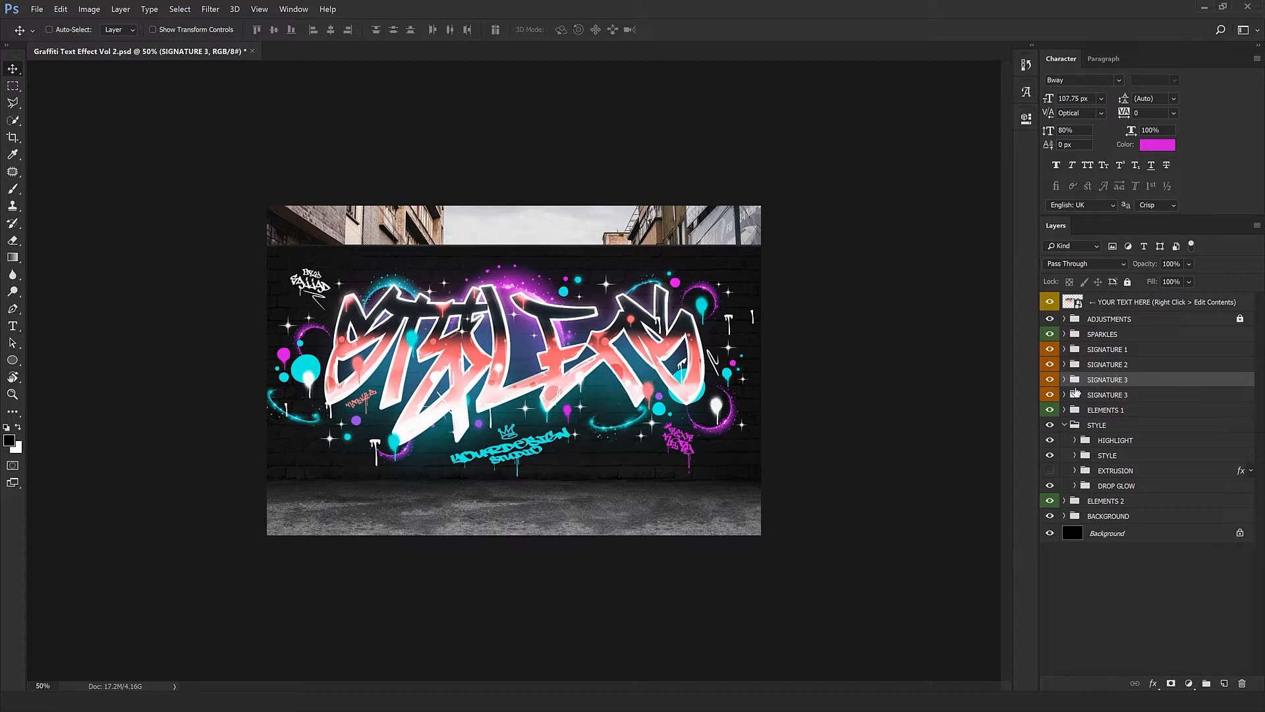
{"action": "left_click", "coordinate": [1078, 410]}
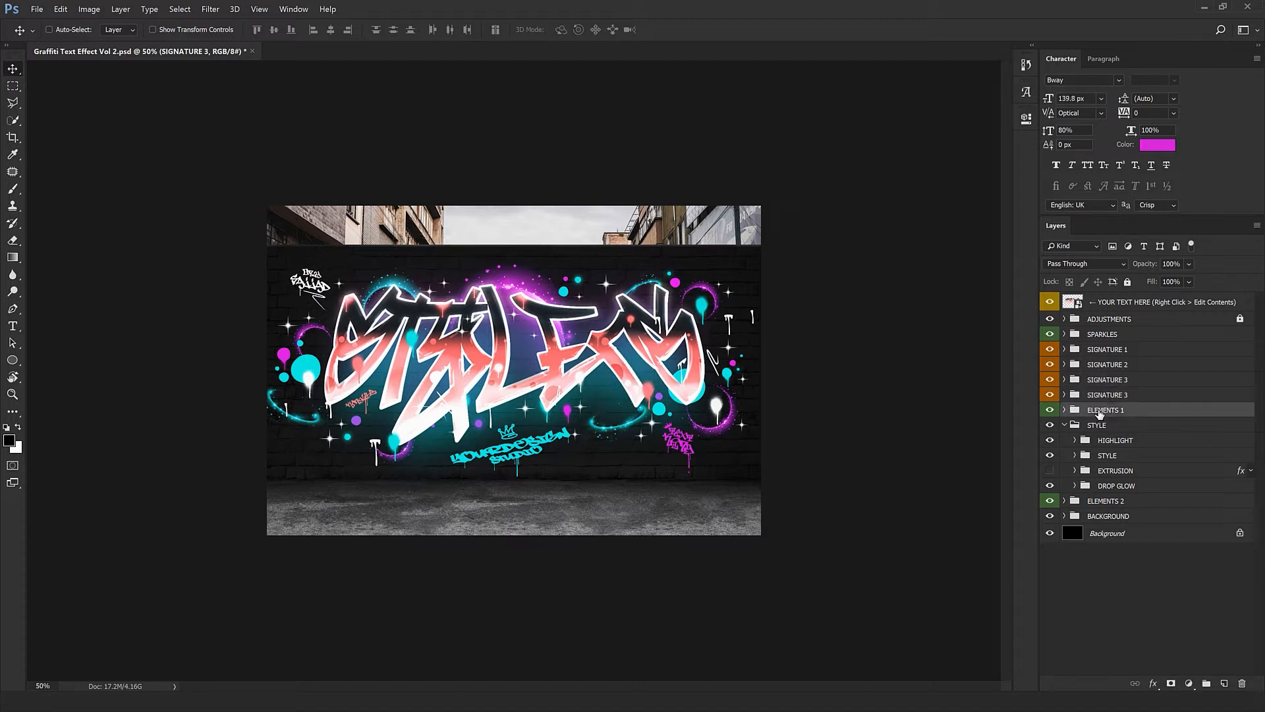
Open the LINES group in ELEMENTS 1 at 66.7% zoom and trial Free Transform on the top two Line layers
{"action": "left_click", "coordinate": [1063, 425]}
{"action": "left_click", "coordinate": [1064, 410]}
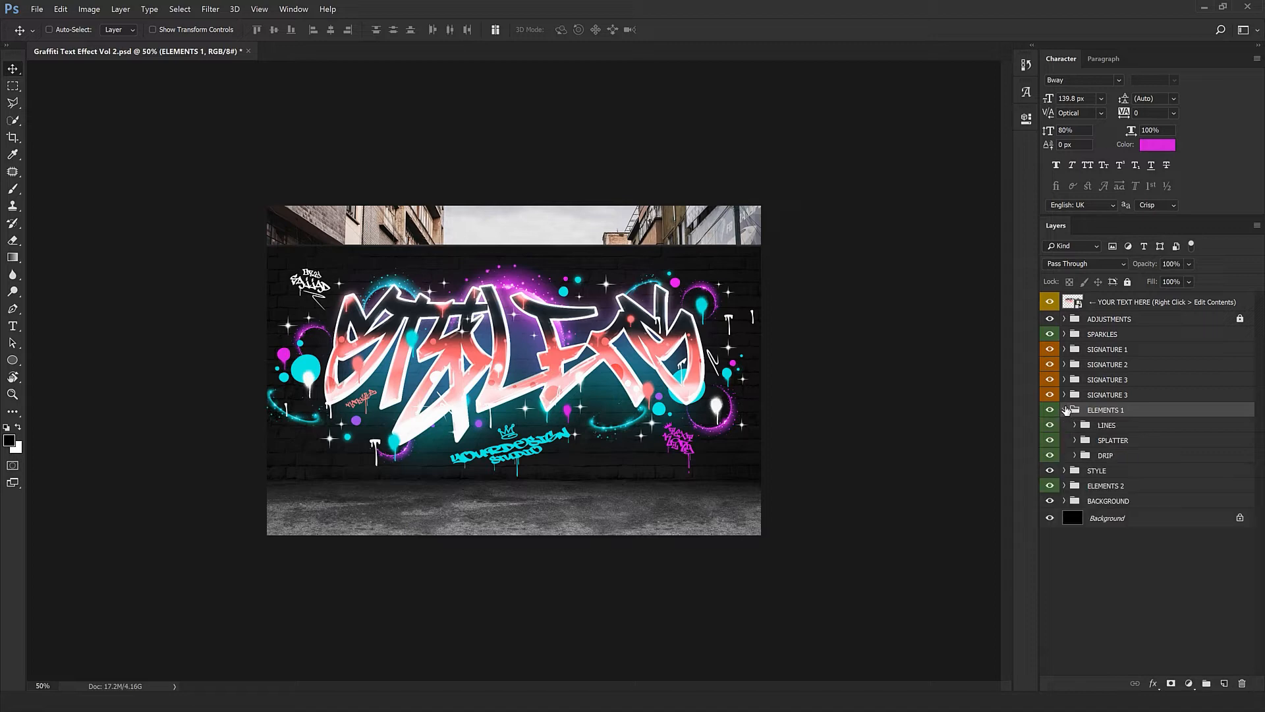
{"action": "left_click", "coordinate": [1120, 426]}
{"action": "key", "text": "ctrl+plus"}
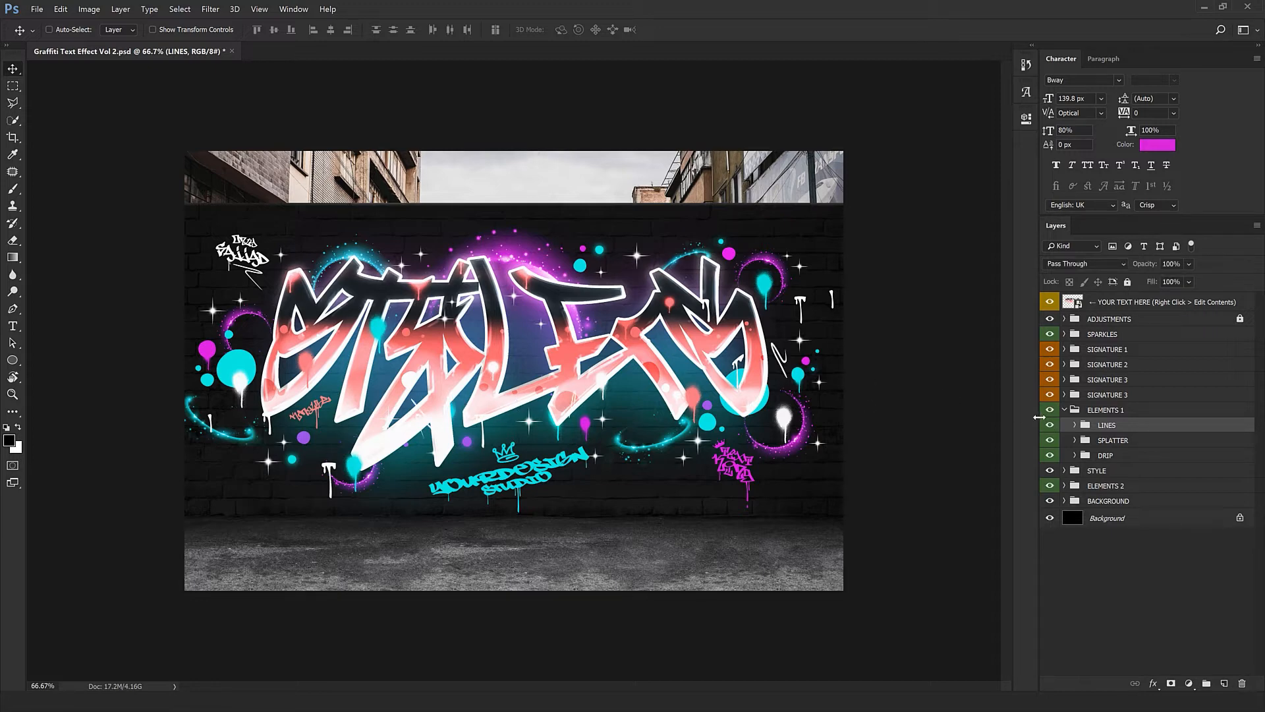
{"action": "left_click", "coordinate": [1074, 425]}
{"action": "left_click", "coordinate": [1120, 442]}
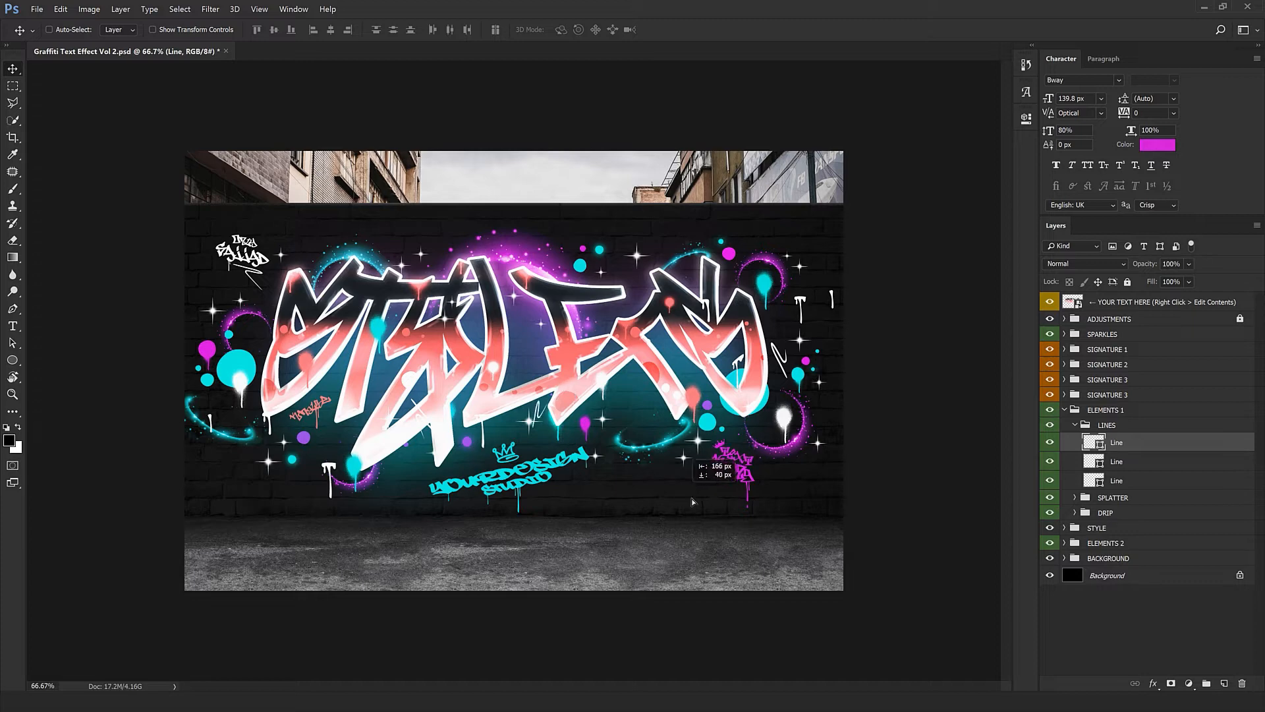
{"action": "key", "text": "ctrl+t"}
{"action": "key", "text": "Return"}
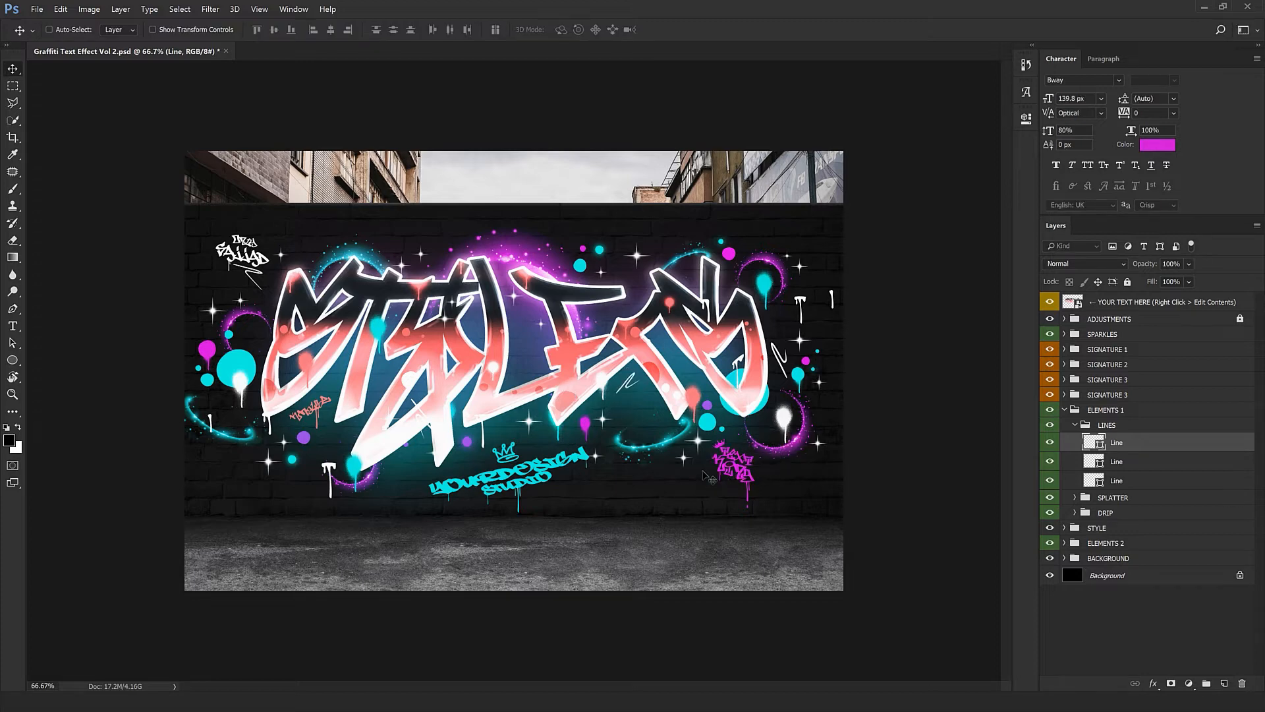
{"action": "left_click", "coordinate": [1123, 461]}
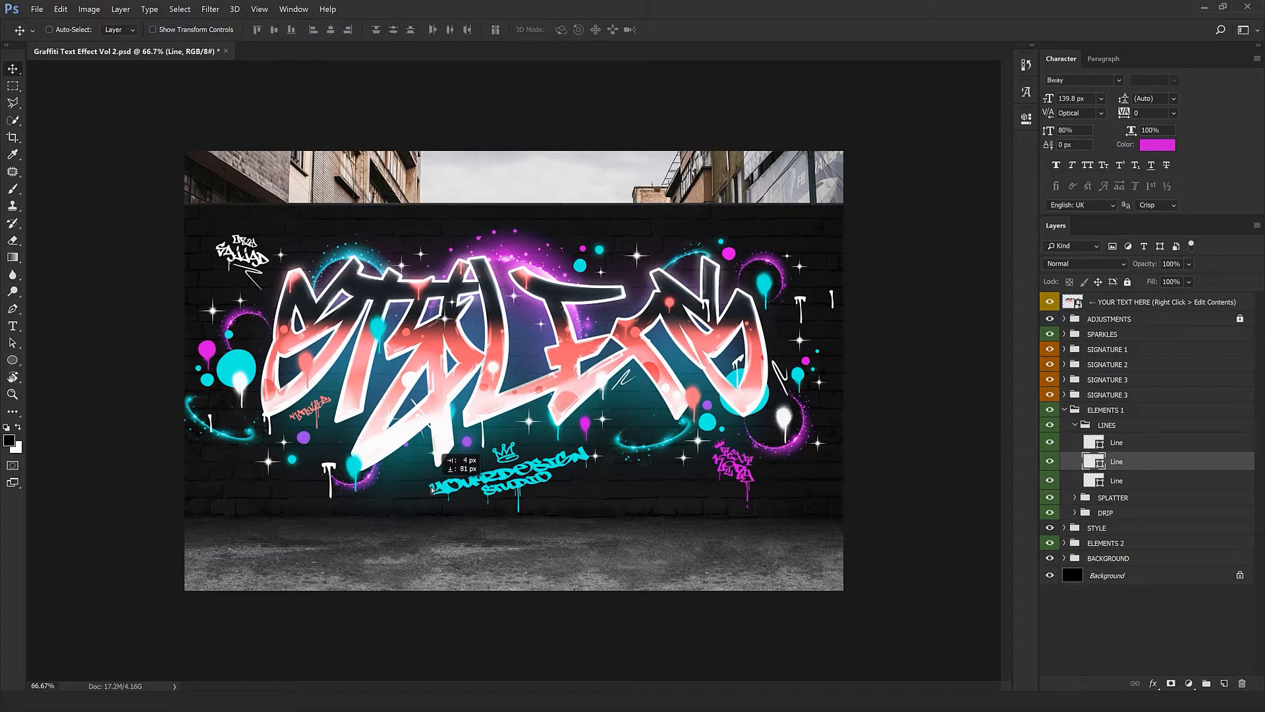
{"action": "key", "text": "ctrl+t"}
{"action": "key", "text": "Return"}
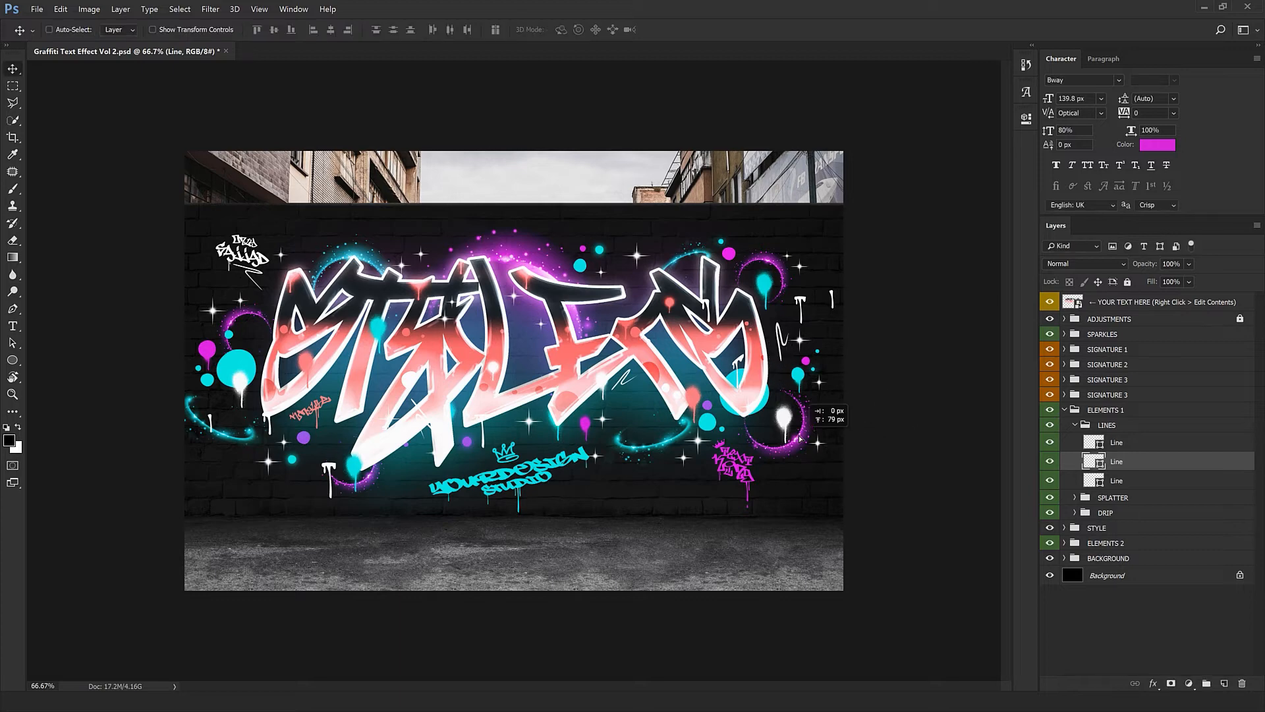
{"action": "key", "text": "alt+["}
Group one line on its own, then rotate it and position it beside the lettering
{"action": "key", "text": "ctrl+g"}
{"action": "key", "text": "ctrl+t"}
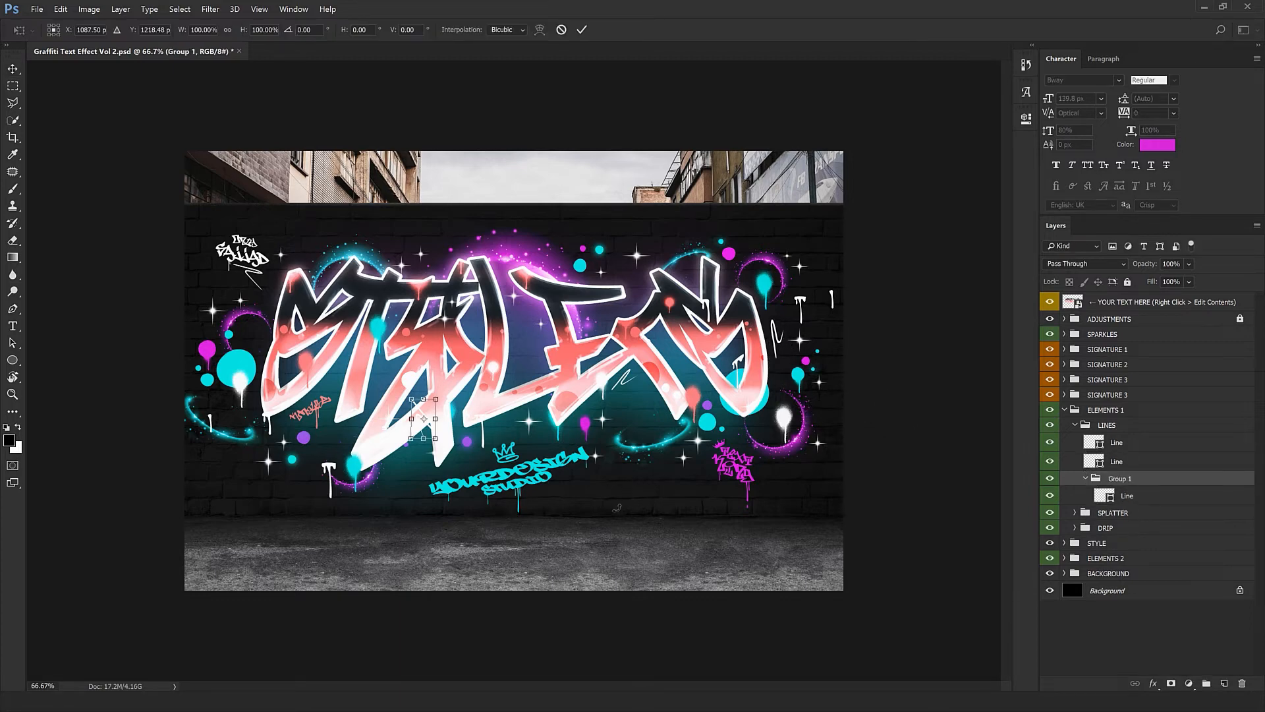
{"action": "left_click_drag", "start_coordinate": [623, 464], "coordinate": [536, 582]}
{"action": "key", "text": "Return"}
{"action": "left_click_drag", "start_coordinate": [602, 489], "coordinate": [506, 514]}
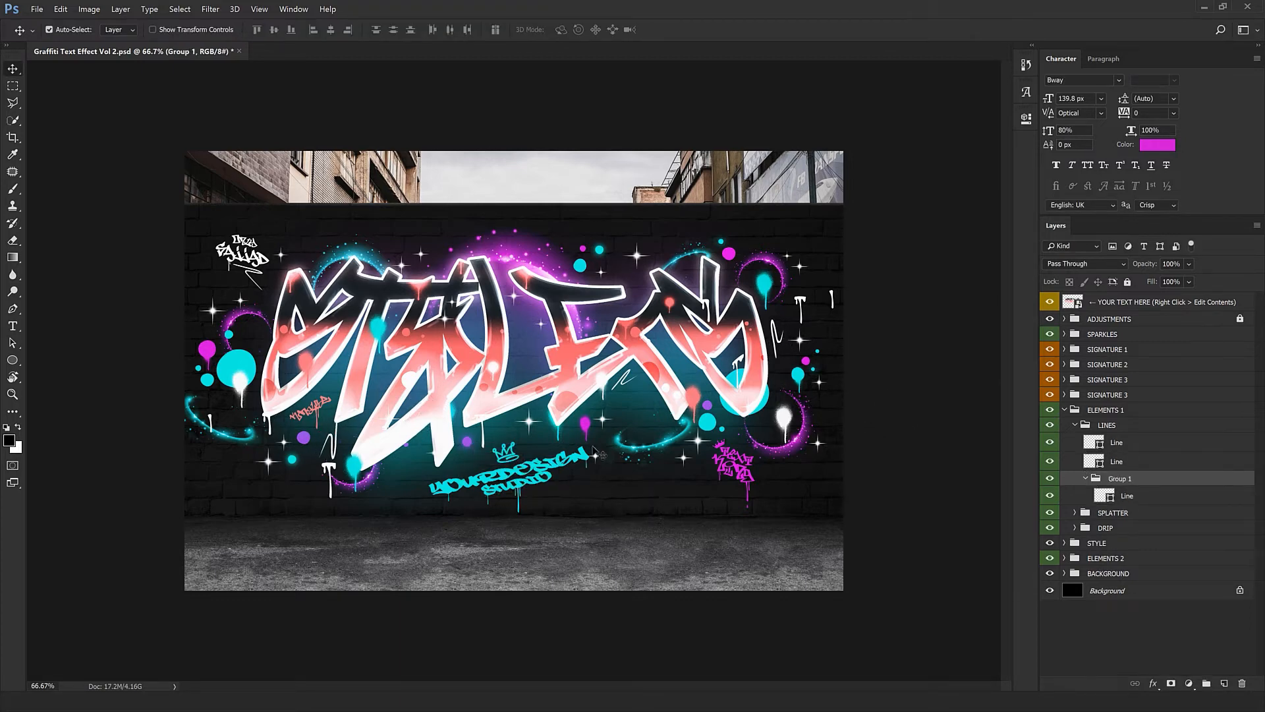
{"action": "key", "text": "ctrl+t"}
{"action": "left_click_drag", "start_coordinate": [594, 452], "coordinate": [527, 552]}
{"action": "key", "text": "Return"}
{"action": "left_click_drag", "start_coordinate": [379, 561], "coordinate": [581, 440]}
Duplicate the line group and move the copy up and to the right
{"action": "key", "text": "ctrl+t"}
{"action": "left_click_drag", "start_coordinate": [671, 435], "coordinate": [382, 462]}
{"action": "key", "text": "Return"}
{"action": "left_click_drag", "start_coordinate": [552, 533], "coordinate": [281, 483]}
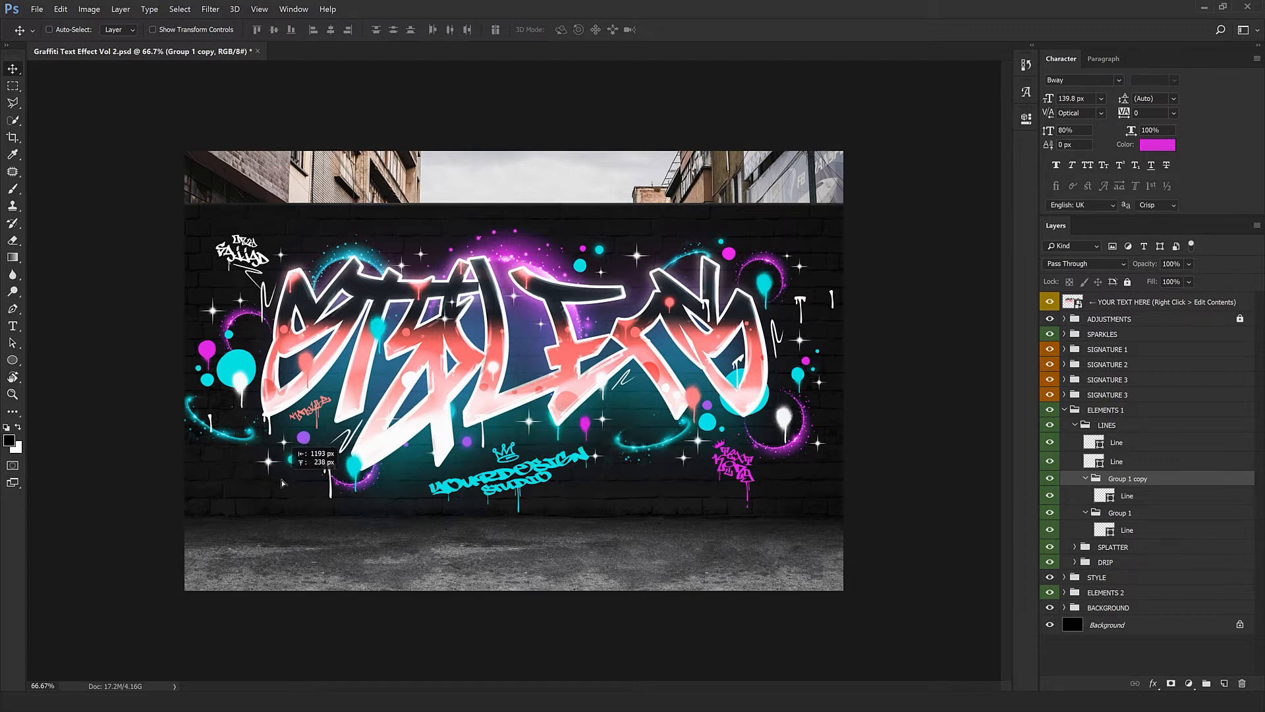
Copy the top line to a new spot higher up, then collapse the LINES group
{"action": "left_click", "coordinate": [1103, 448]}
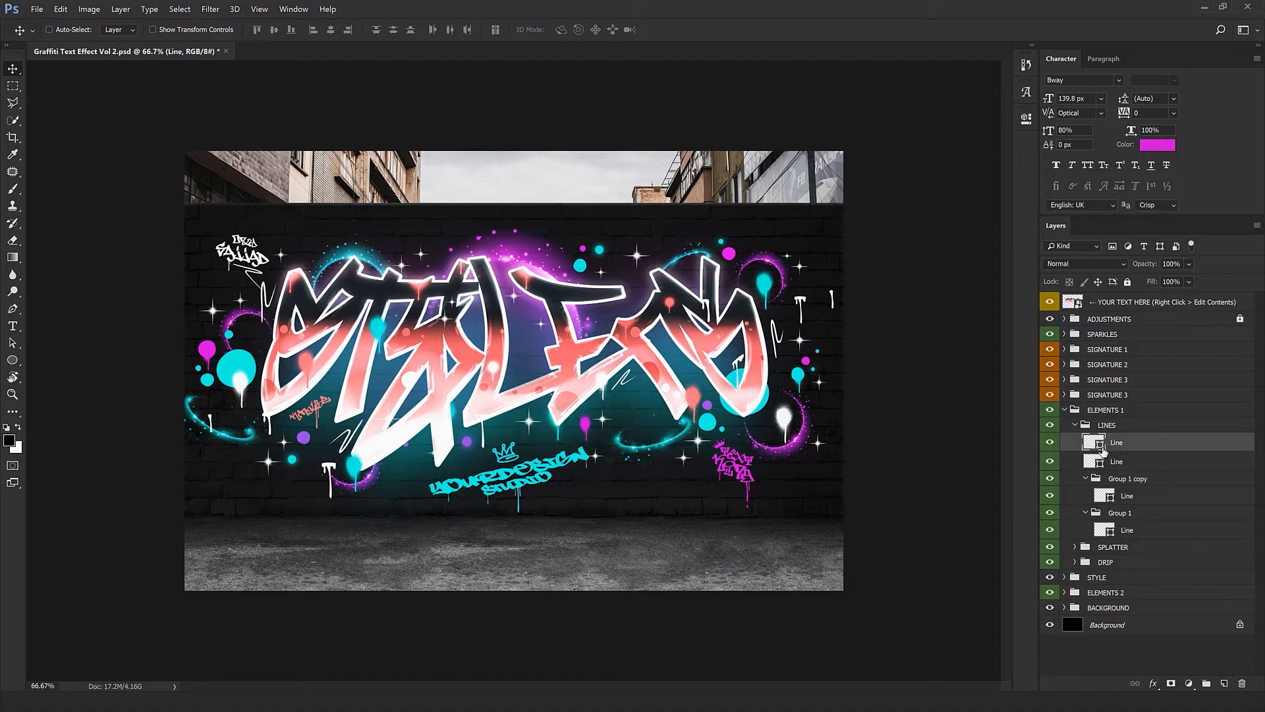
{"action": "left_click_drag", "start_coordinate": [748, 423], "coordinate": [787, 300]}
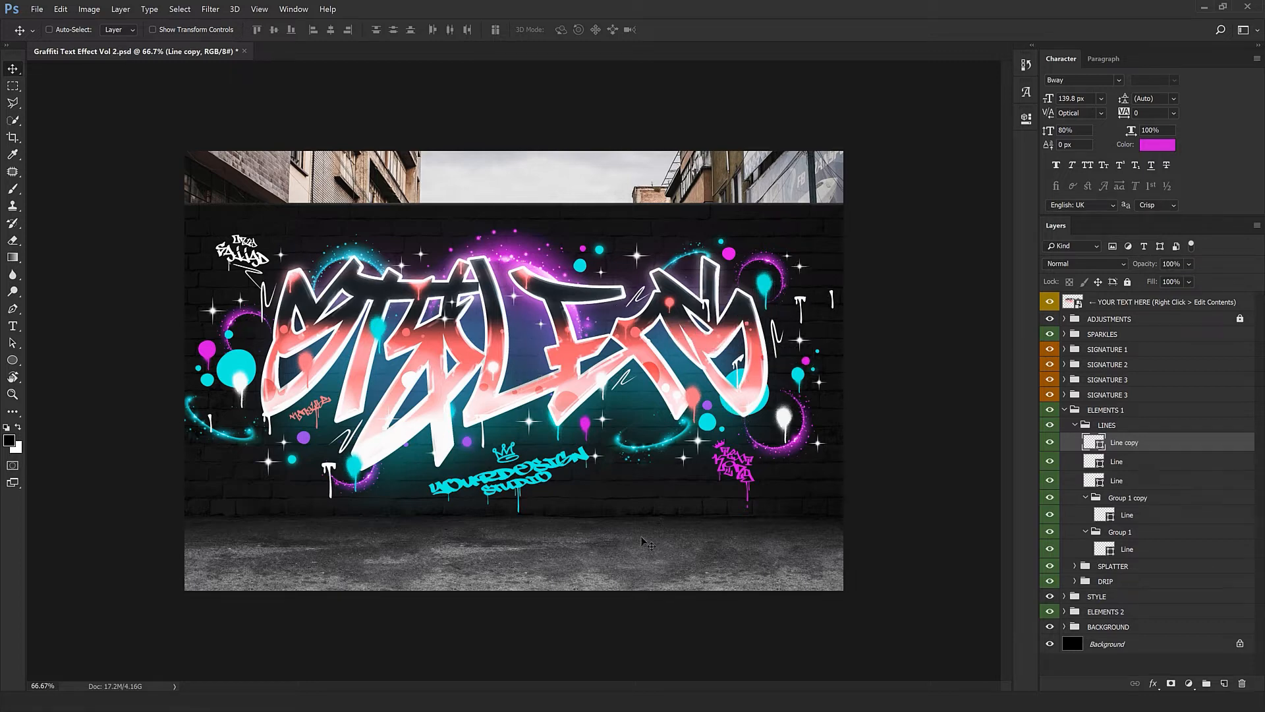
{"action": "left_click", "coordinate": [1073, 426]}
{"action": "left_click", "coordinate": [1075, 425]}
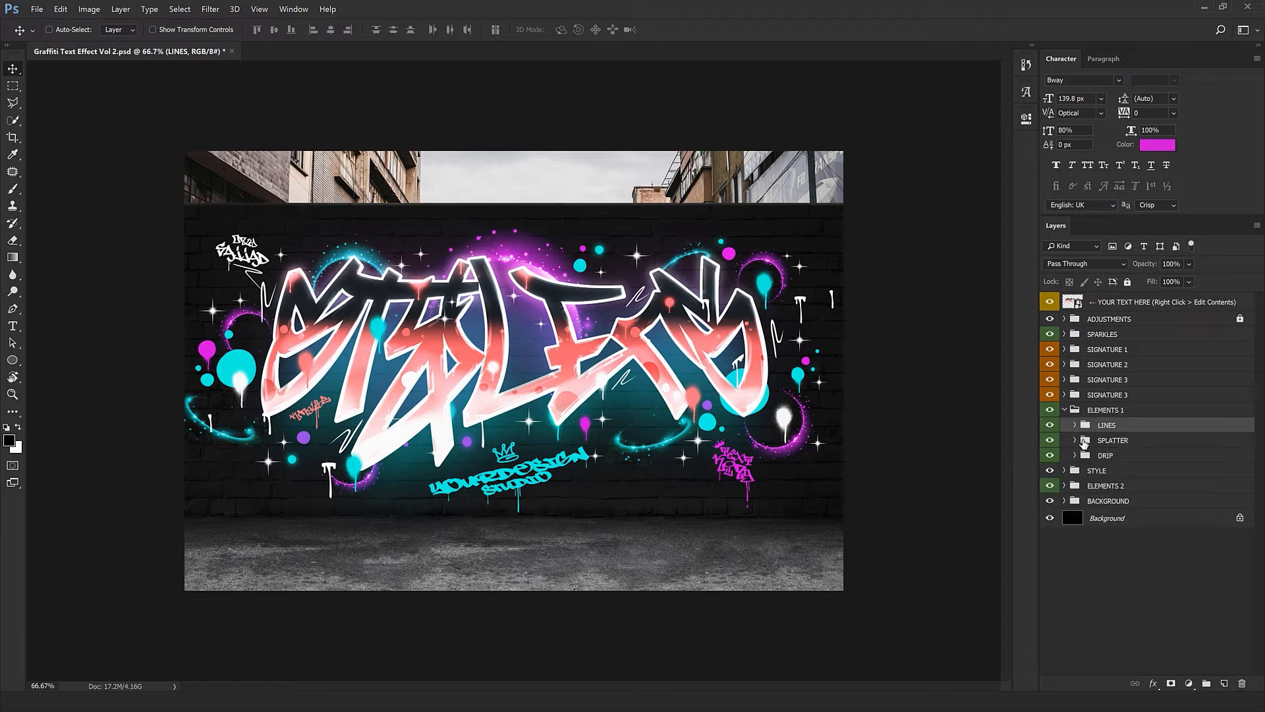
Toggle the SPLATTER group's visibility to compare the wall with and without splatters
{"action": "left_click", "coordinate": [1072, 441]}
{"action": "left_click", "coordinate": [1055, 443]}
{"action": "left_click", "coordinate": [1055, 443]}
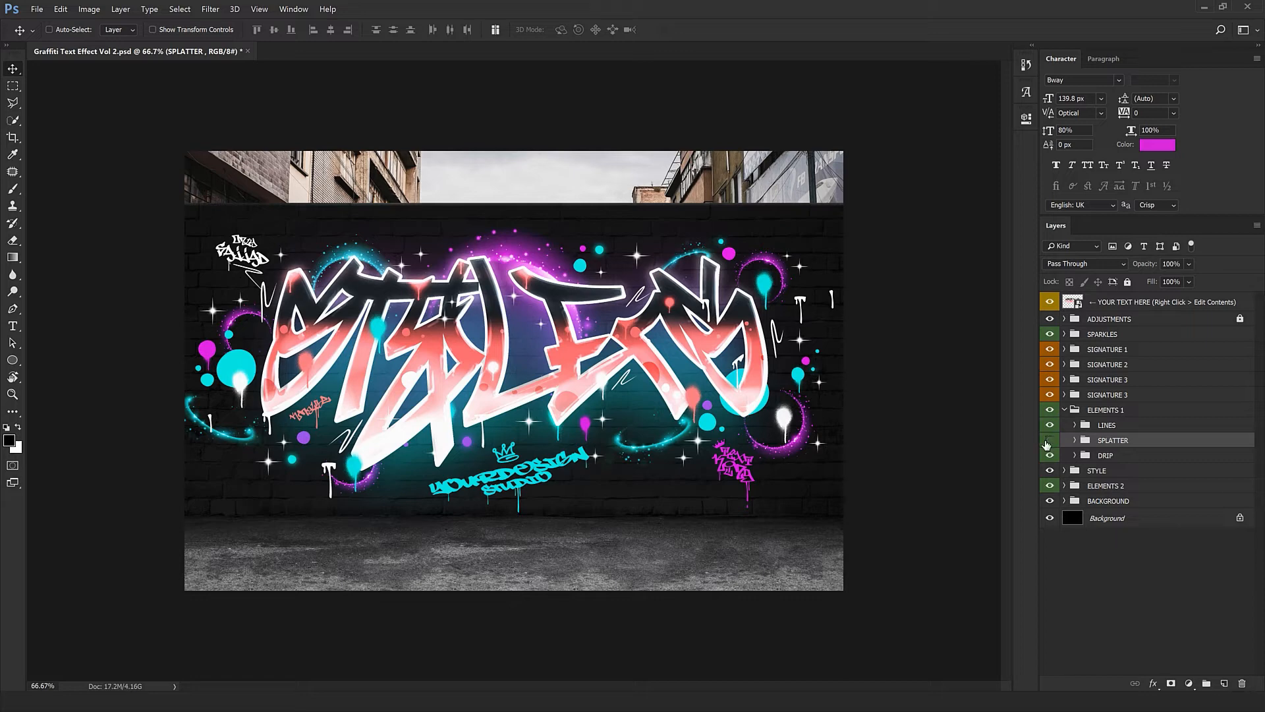
{"action": "left_click", "coordinate": [1049, 441]}
{"action": "left_click", "coordinate": [1050, 440]}
{"action": "left_click", "coordinate": [1050, 440]}
{"action": "left_click", "coordinate": [1049, 440]}
{"action": "left_click", "coordinate": [1049, 440]}
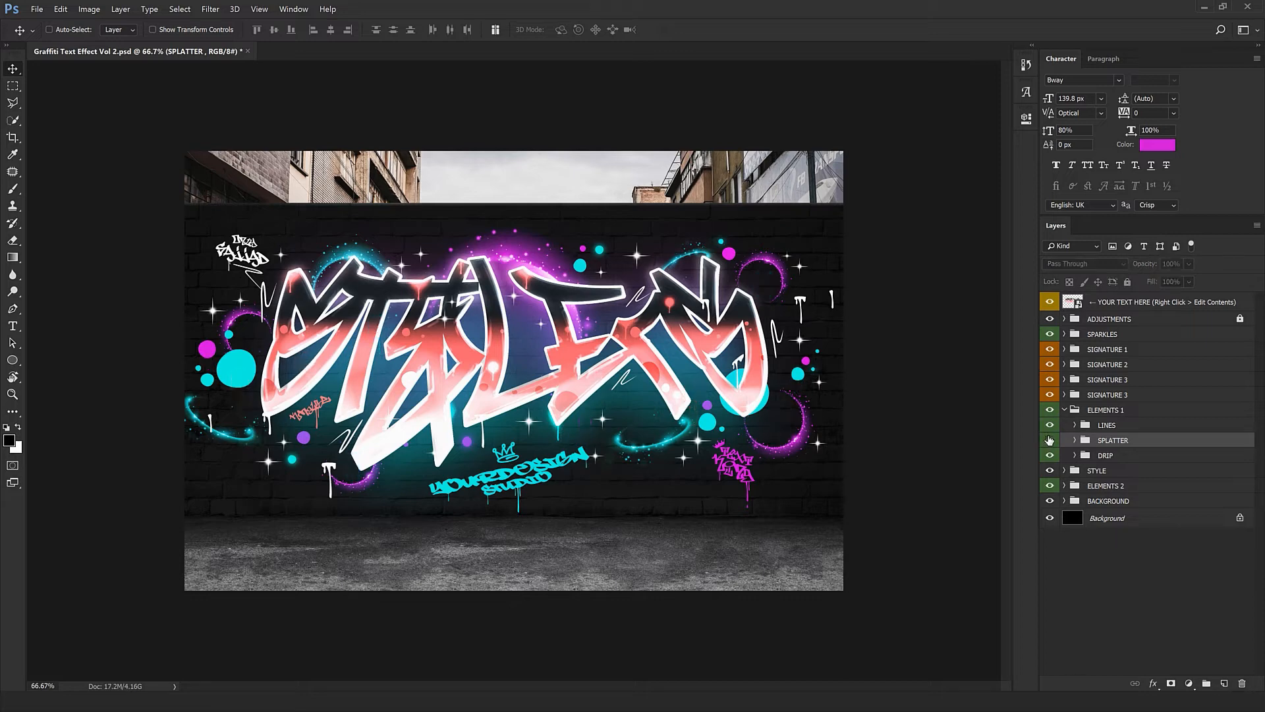
{"action": "left_click", "coordinate": [1050, 440]}
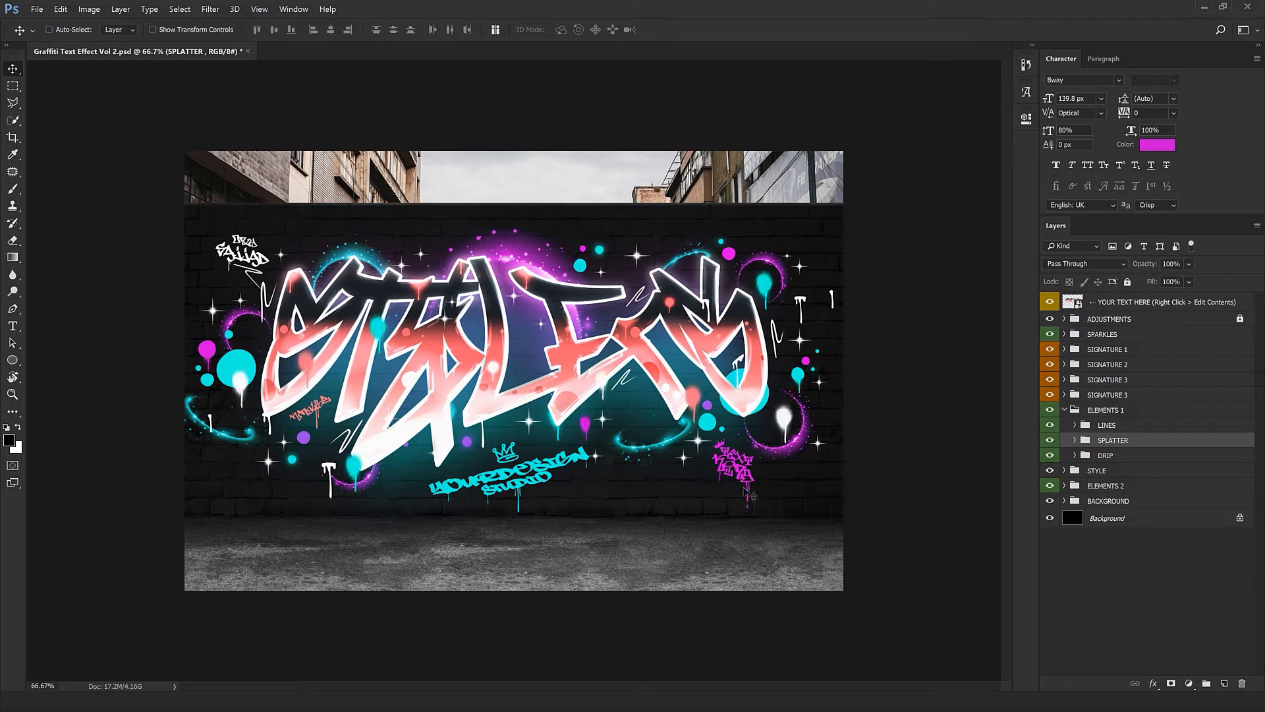
Duplicate a Splatter [Red] layer into a new spot beside the lettering
{"action": "left_click", "coordinate": [1074, 440]}
{"action": "left_click", "coordinate": [1146, 458]}
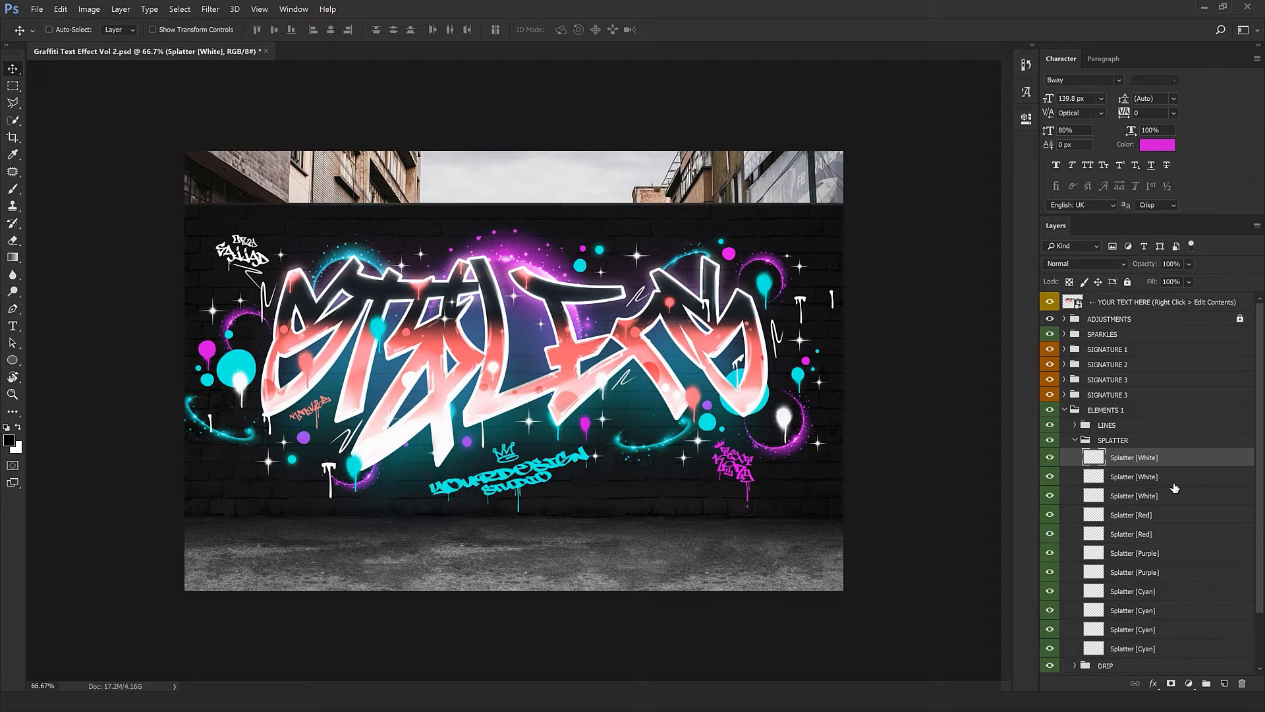
{"action": "left_click", "coordinate": [1131, 515]}
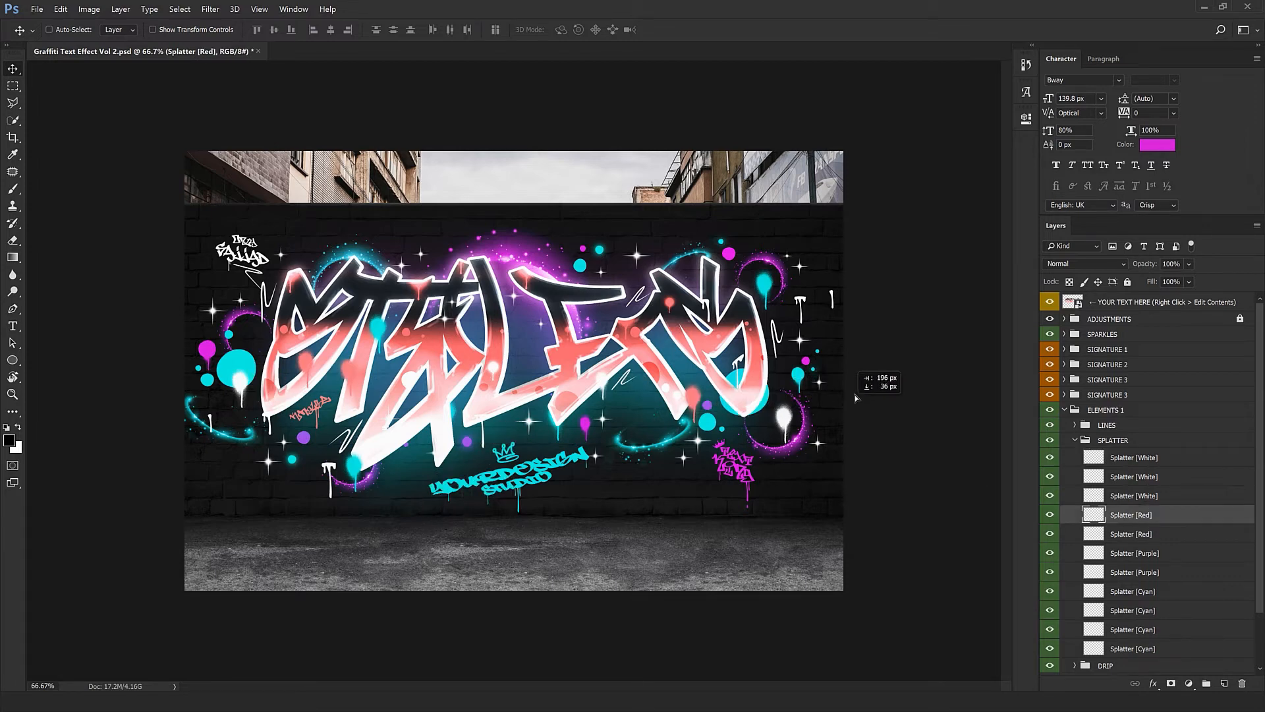
{"action": "left_click_drag", "start_coordinate": [483, 475], "coordinate": [489, 476]}
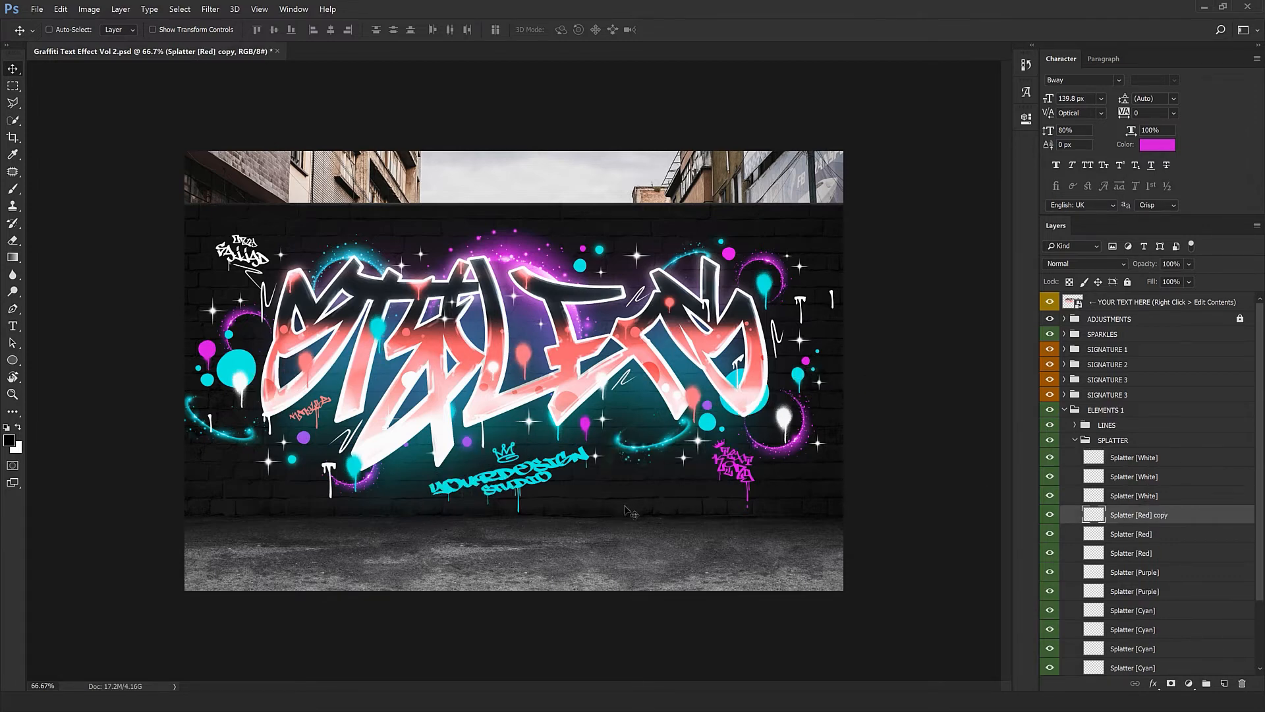
Add two Splatter [Purple] copies, one far to the right, then collapse SPLATTER
{"action": "left_click", "coordinate": [1144, 536]}
{"action": "left_click", "coordinate": [1156, 556]}
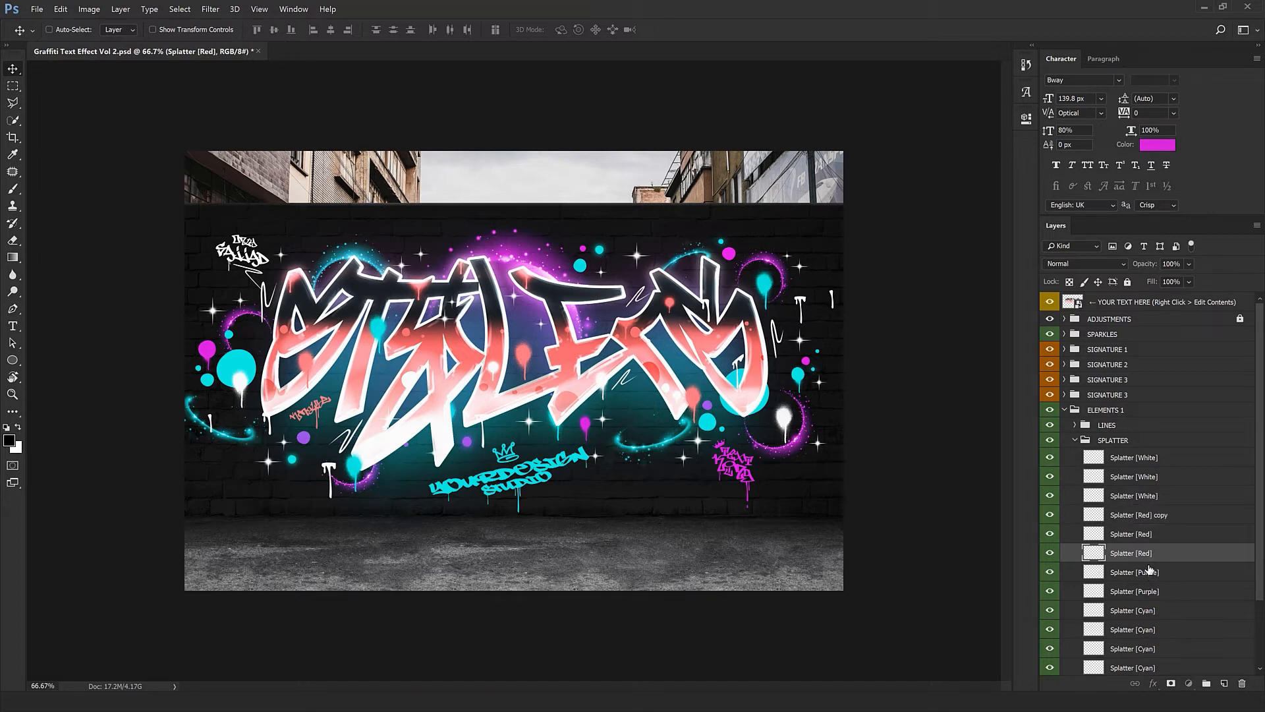
{"action": "left_click", "coordinate": [1147, 571]}
{"action": "left_click_drag", "start_coordinate": [674, 603], "coordinate": [747, 539]}
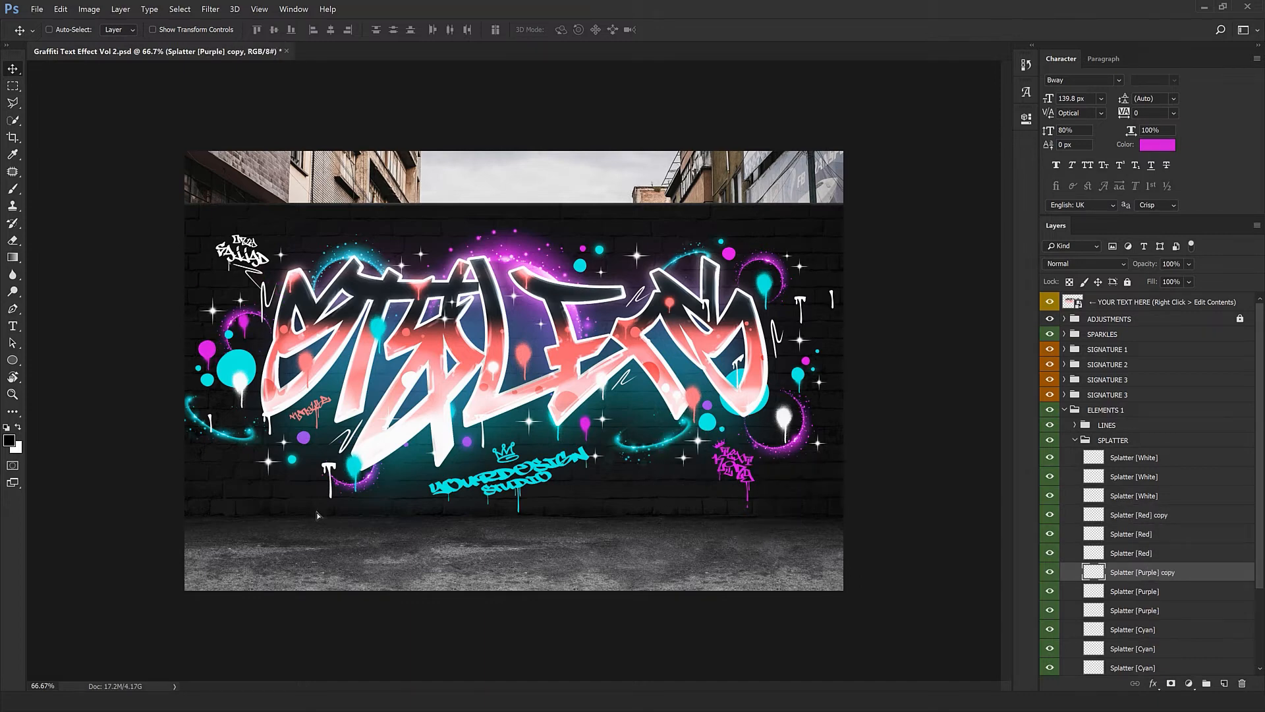
{"action": "left_click_drag", "start_coordinate": [312, 510], "coordinate": [662, 499]}
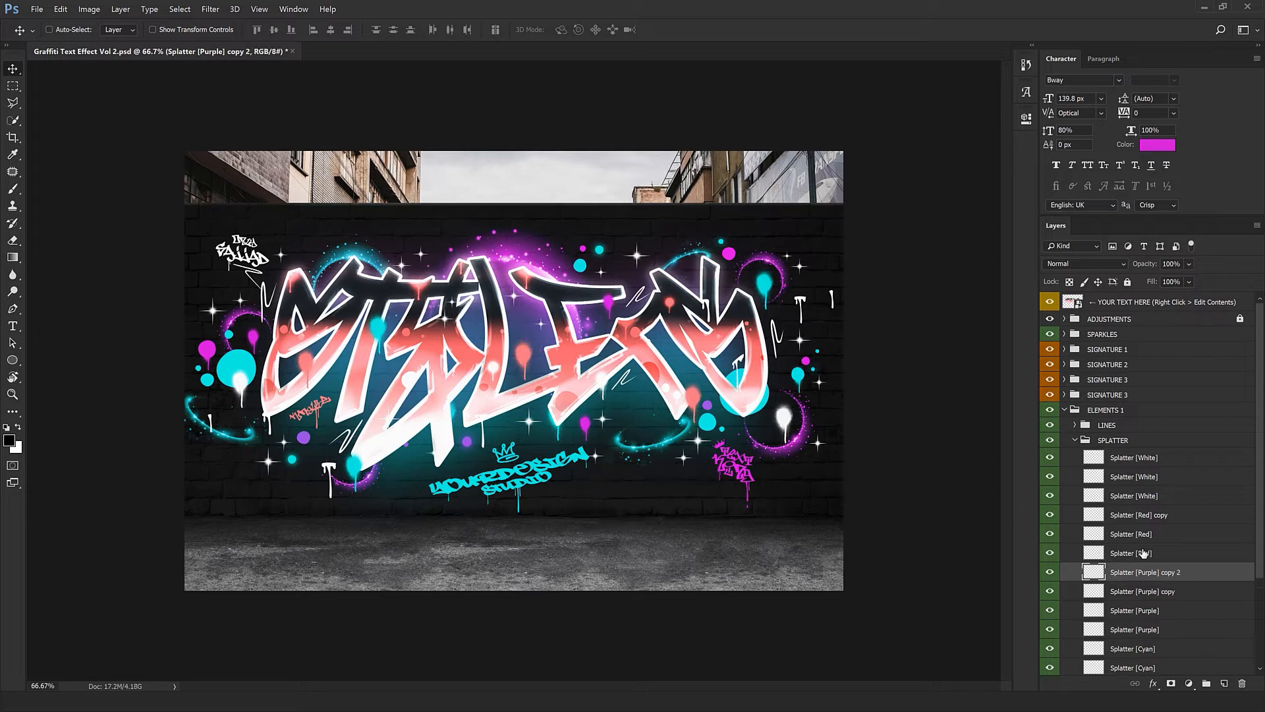
{"action": "left_click", "coordinate": [1093, 440]}
{"action": "left_click", "coordinate": [1075, 440]}
{"action": "left_click", "coordinate": [1085, 456]}
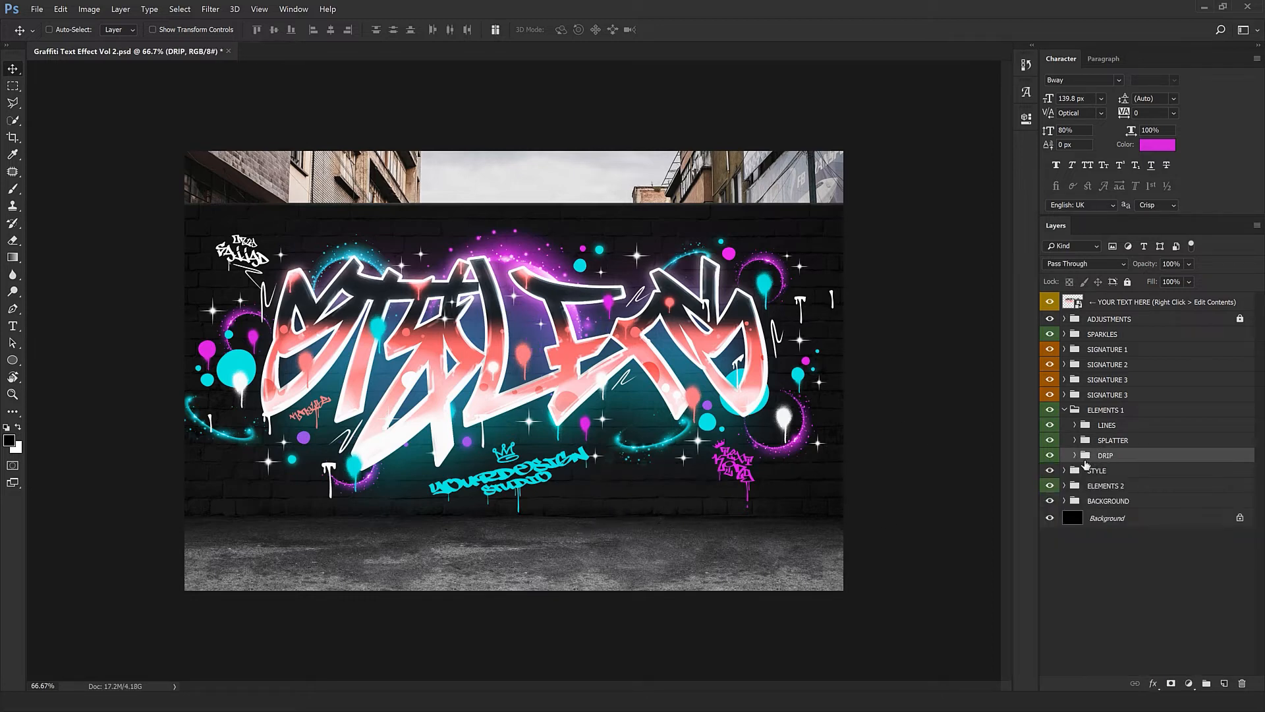
Move the top white drip onto the STYLERS lettering and nudge it into place
{"action": "left_click", "coordinate": [1053, 457]}
{"action": "left_click", "coordinate": [1052, 458]}
{"action": "left_click", "coordinate": [1052, 457]}
{"action": "left_click", "coordinate": [1075, 455]}
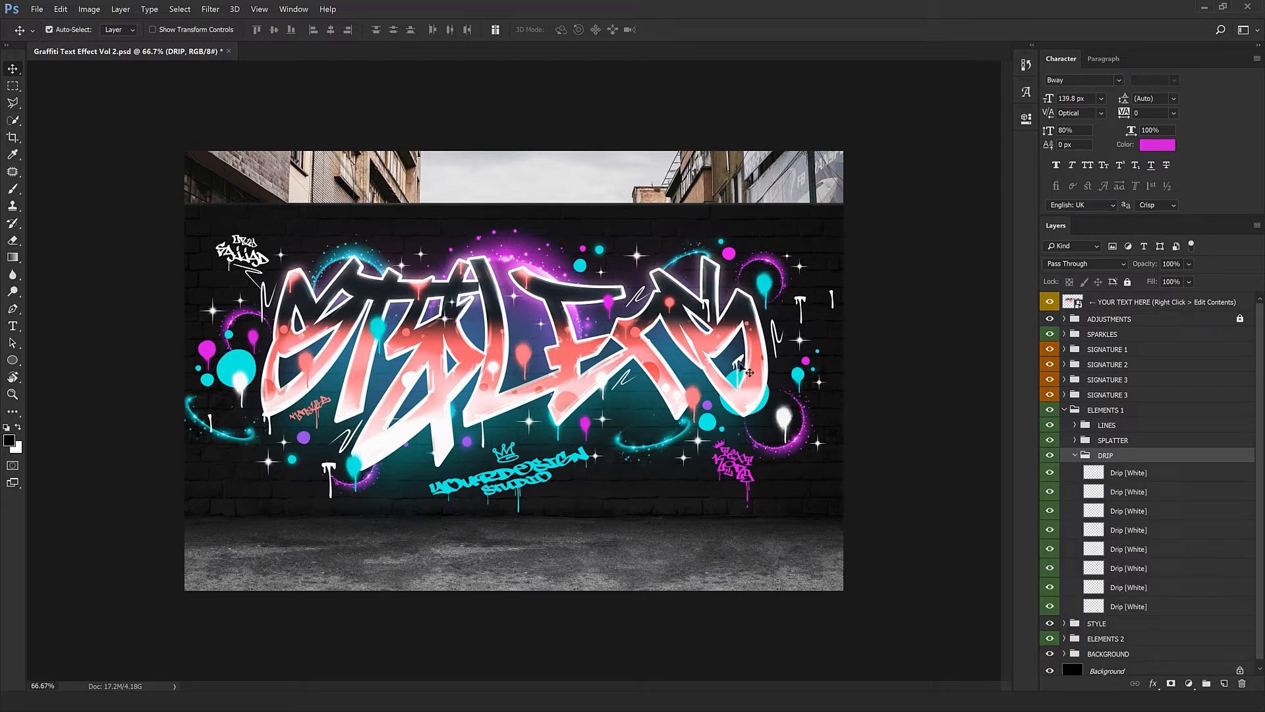
{"action": "left_click_drag", "start_coordinate": [746, 372], "coordinate": [636, 491]}
{"action": "key", "text": "ctrl+plus"}
{"action": "key", "text": "ctrl+plus"}
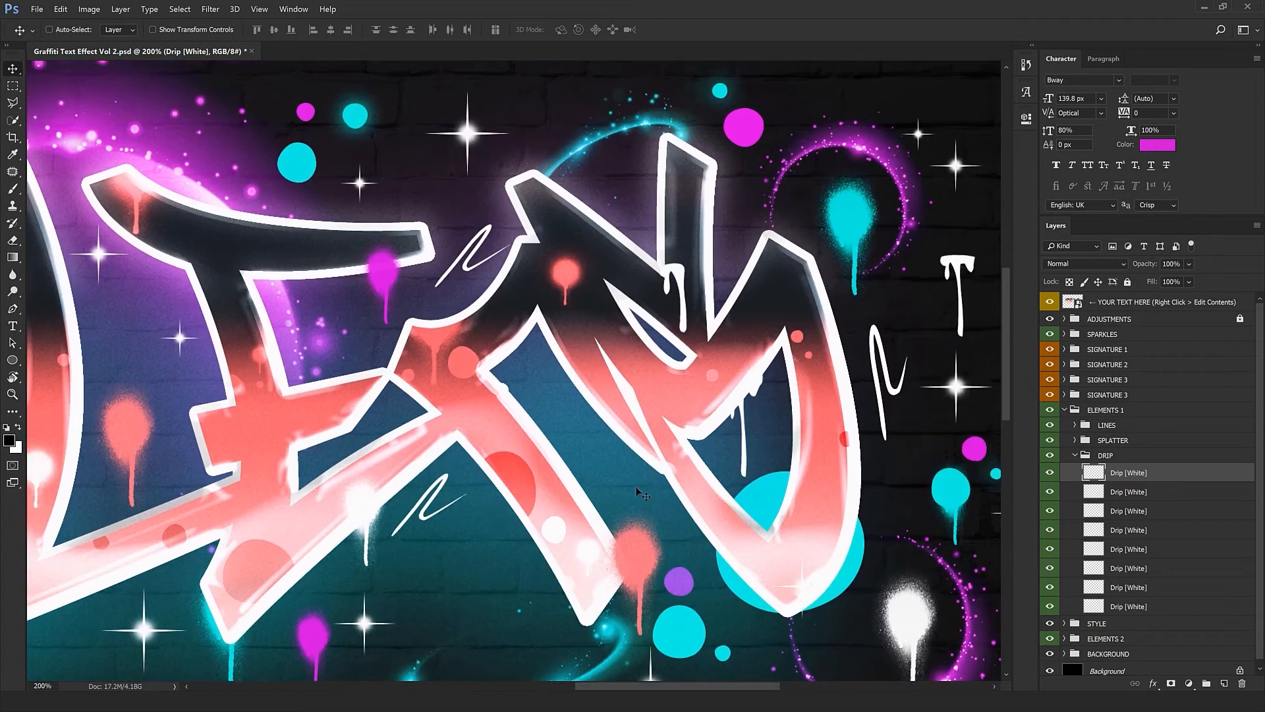
{"action": "left_click_drag", "start_coordinate": [745, 429], "coordinate": [748, 427]}
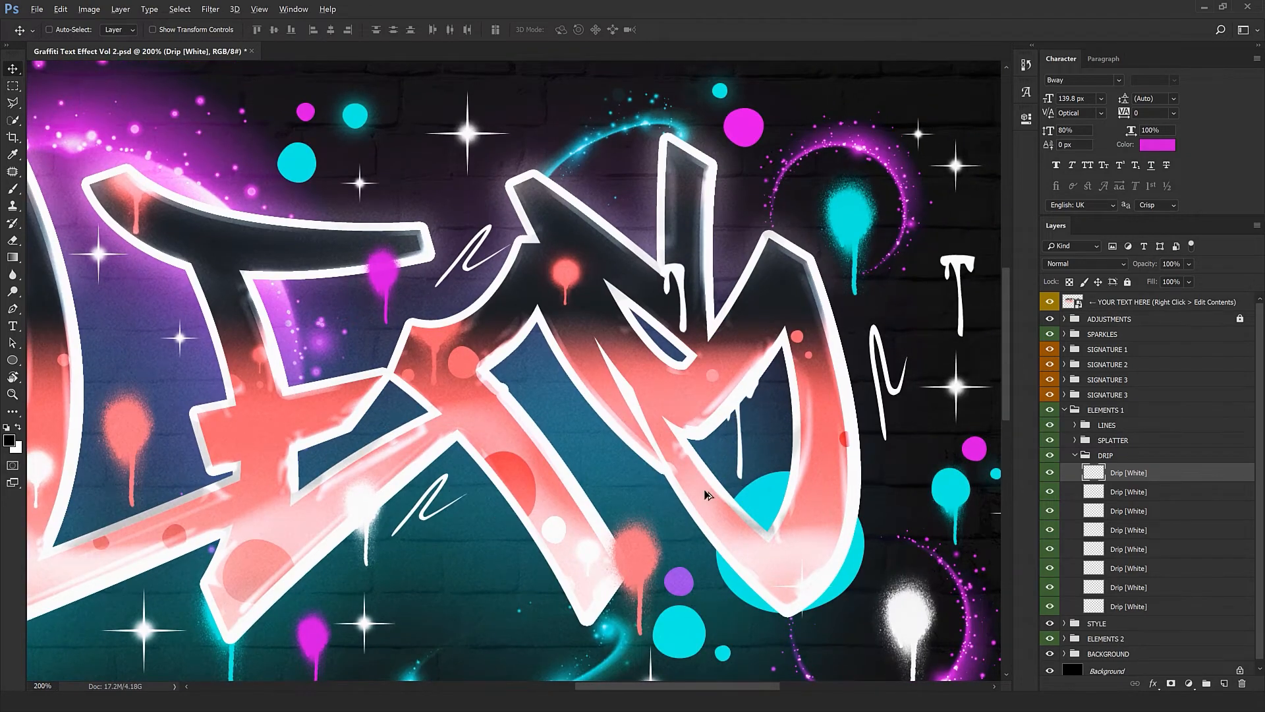
{"action": "key", "text": "ctrl+minus"}
Move the second, third and fourth white drips onto and under the lettering
{"action": "left_click", "coordinate": [1131, 493]}
{"action": "left_click_drag", "start_coordinate": [290, 503], "coordinate": [629, 452]}
{"action": "left_click_drag", "start_coordinate": [374, 463], "coordinate": [431, 581]}
{"action": "key", "text": "ctrl+minus"}
{"action": "left_click", "coordinate": [1132, 511]}
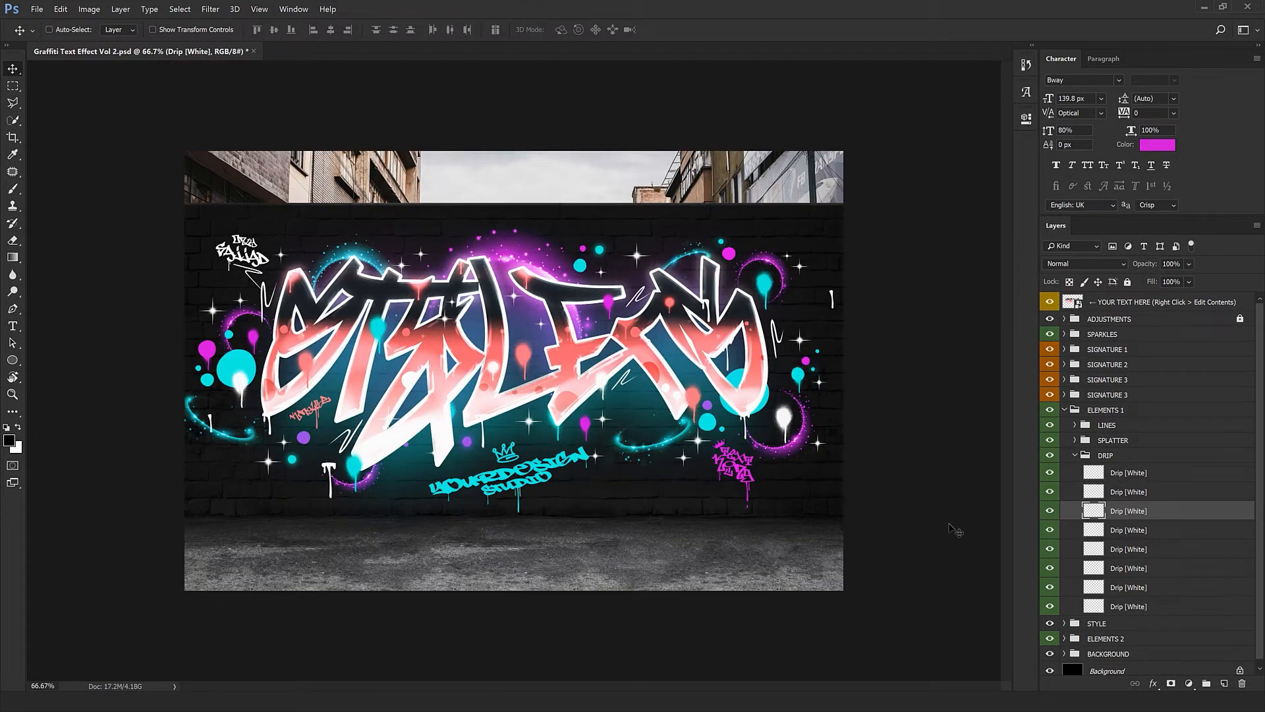
{"action": "left_click_drag", "start_coordinate": [955, 529], "coordinate": [557, 520]}
{"action": "left_click", "coordinate": [1120, 533]}
{"action": "left_click_drag", "start_coordinate": [955, 532], "coordinate": [527, 535]}
Copy a white drip onto a letter's top edge
{"action": "key", "text": "ctrl+plus"}
{"action": "key", "text": "ctrl+plus"}
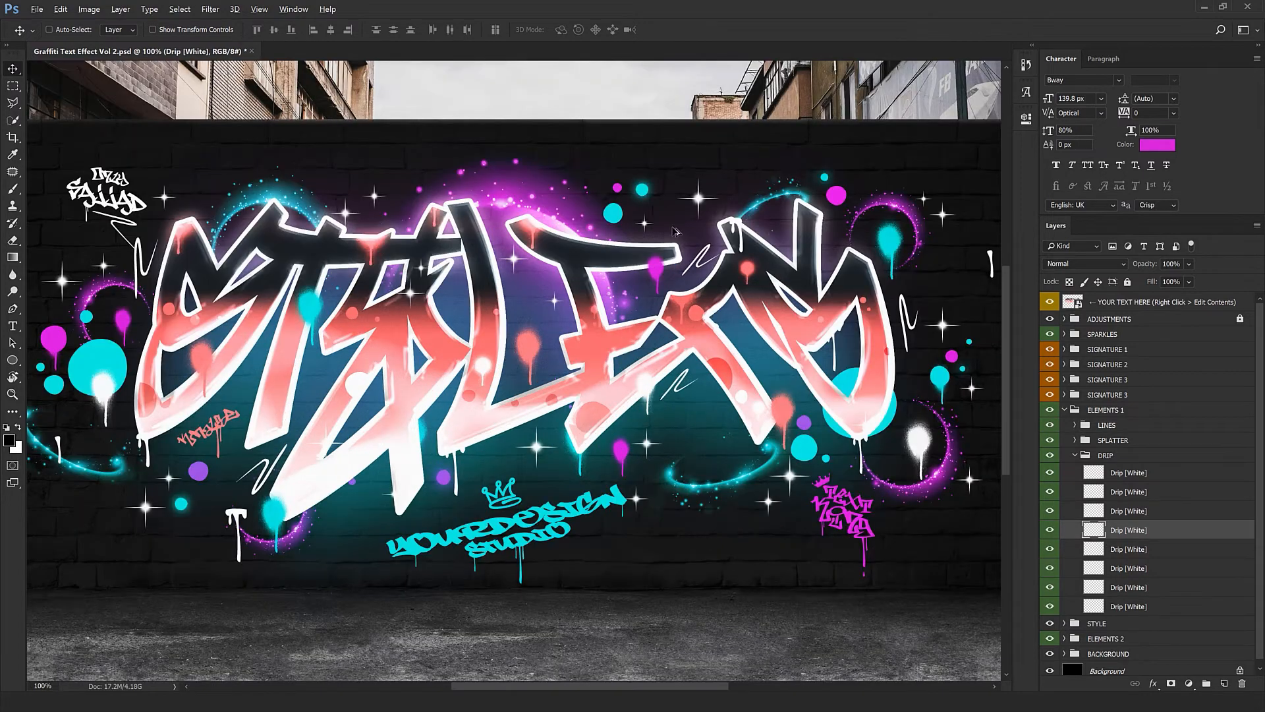
{"action": "left_click_drag", "start_coordinate": [816, 206], "coordinate": [459, 513]}
{"action": "left_click_drag", "start_coordinate": [657, 401], "coordinate": [356, 471]}
{"action": "key", "text": "ctrl+minus"}
{"action": "key", "text": "ctrl+minus"}
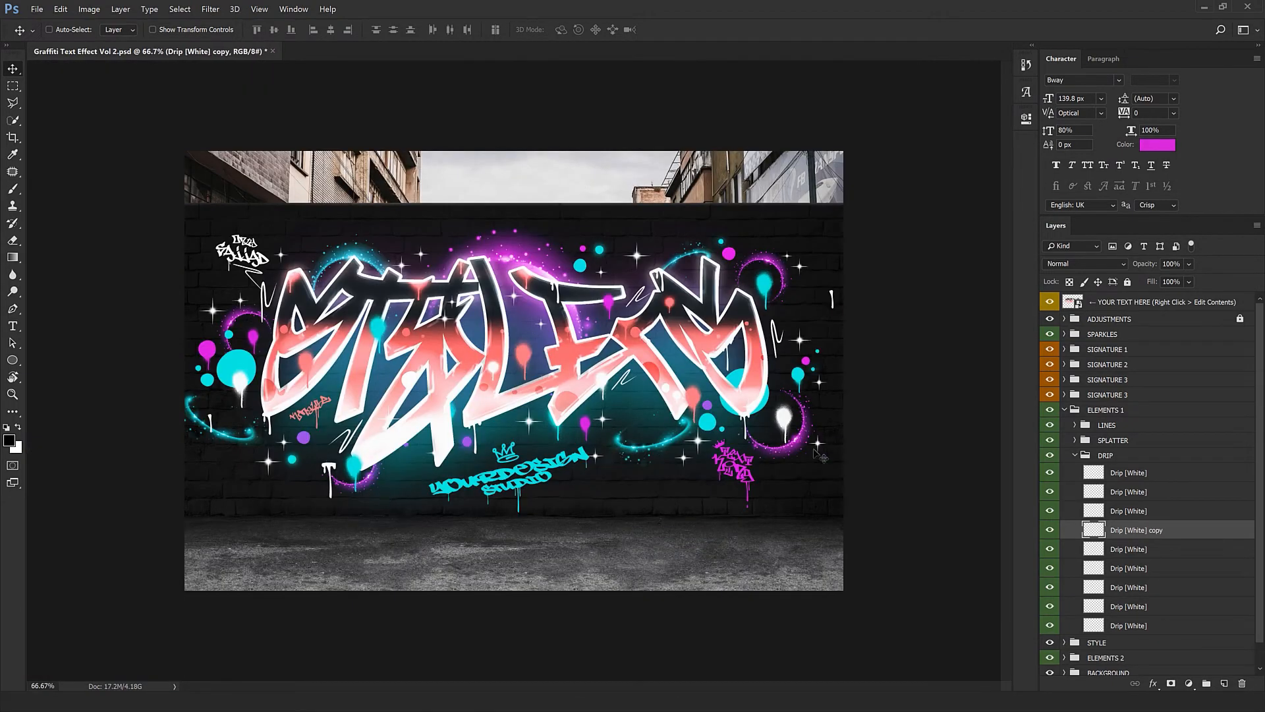
Move a lower white drip left and up, and duplicate its layer
{"action": "left_click", "coordinate": [1147, 554]}
{"action": "left_click_drag", "start_coordinate": [563, 539], "coordinate": [499, 568]}
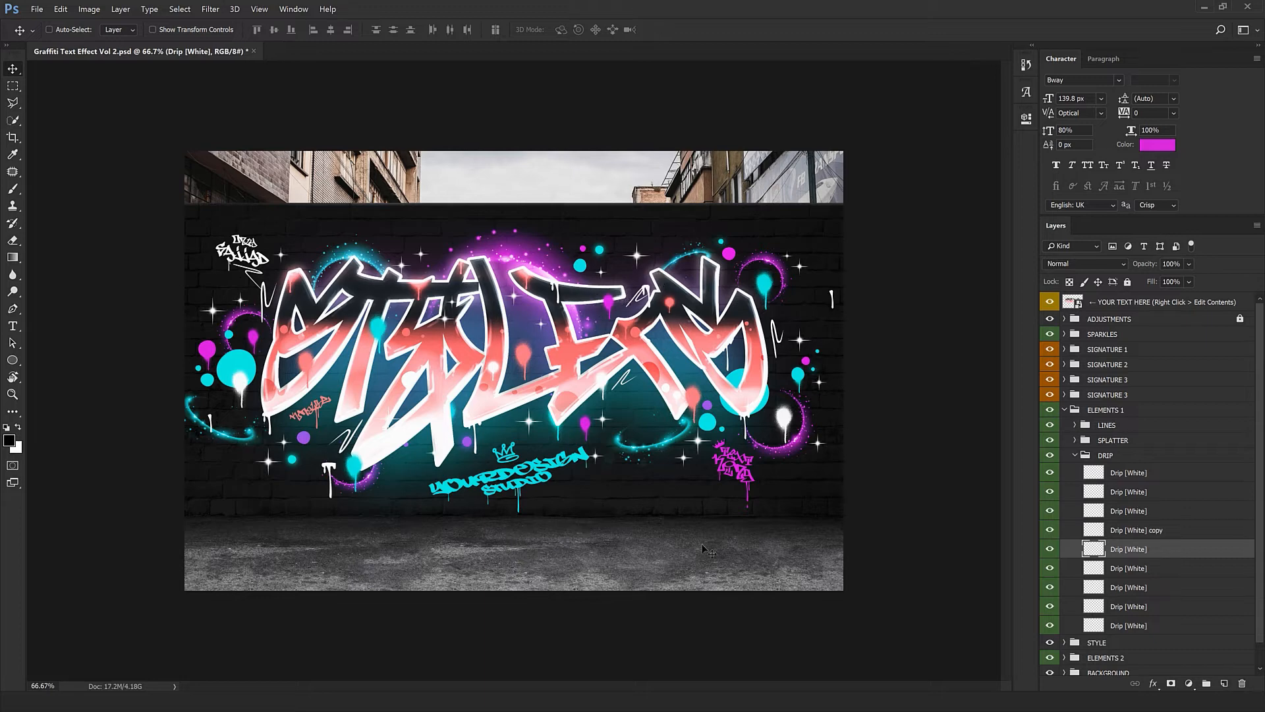
{"action": "key", "text": "ctrl+z"}
{"action": "left_click", "coordinate": [1129, 572]}
{"action": "left_click_drag", "start_coordinate": [584, 537], "coordinate": [448, 508]}
{"action": "key", "text": "ctrl+j"}
{"action": "key", "text": "ctrl+j"}
Reposition the remaining white drips along the letters, including the bottom drip onto the lettering
{"action": "left_click", "coordinate": [1129, 593]}
{"action": "left_click", "coordinate": [1130, 606]}
{"action": "mouse_move", "coordinate": [551, 550]}
{"action": "left_mouse_down"}
{"action": "mouse_move", "coordinate": [566, 553]}
{"action": "mouse_move", "coordinate": [554, 554]}
{"action": "left_mouse_up"}
{"action": "left_click", "coordinate": [1126, 632]}
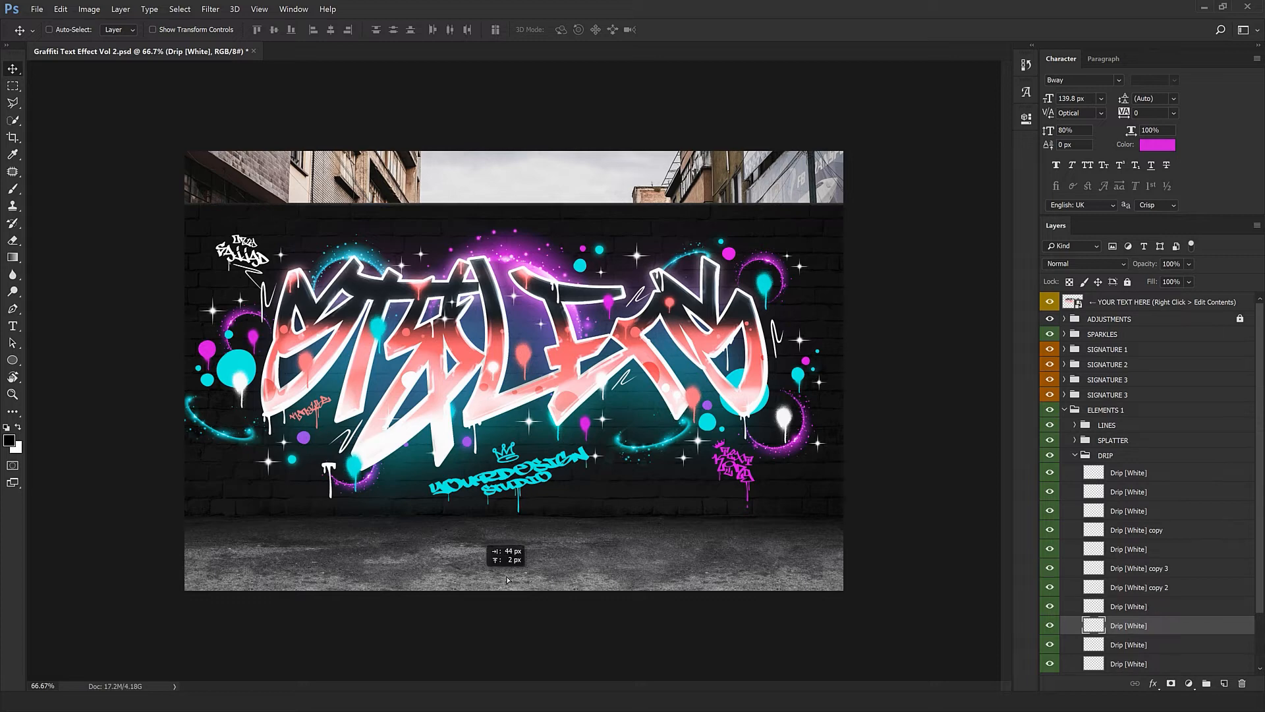
{"action": "left_click_drag", "start_coordinate": [506, 576], "coordinate": [367, 578]}
{"action": "scroll", "coordinate": [1147, 583], "scroll_direction": "down", "scroll_amount": 3}
{"action": "left_click", "coordinate": [1156, 583]}
{"action": "mouse_move", "coordinate": [498, 509]}
{"action": "left_mouse_down"}
{"action": "mouse_move", "coordinate": [503, 522]}
{"action": "mouse_move", "coordinate": [505, 510]}
{"action": "left_mouse_up"}
{"action": "left_click", "coordinate": [1140, 600]}
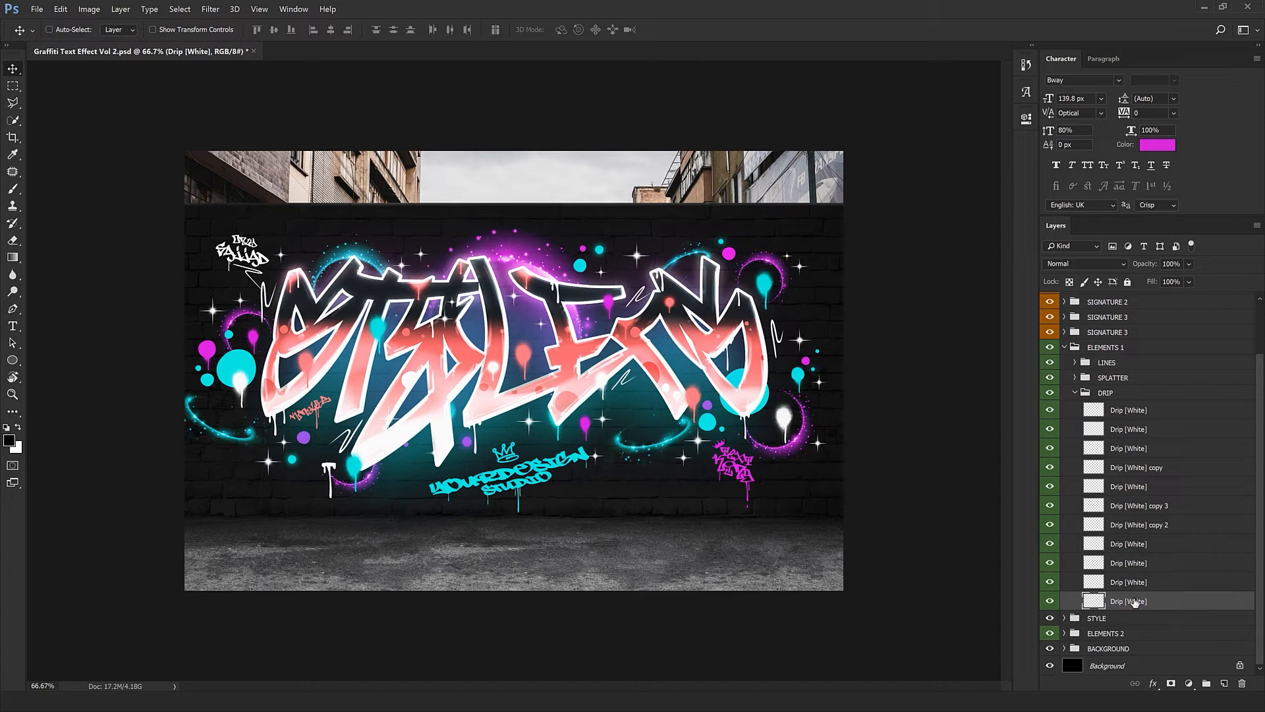
{"action": "left_click_drag", "start_coordinate": [329, 478], "coordinate": [641, 376]}
Shrink the bottom drip to about 46% onto a letter outline, then collapse DRIP
{"action": "key", "text": "ctrl+t"}
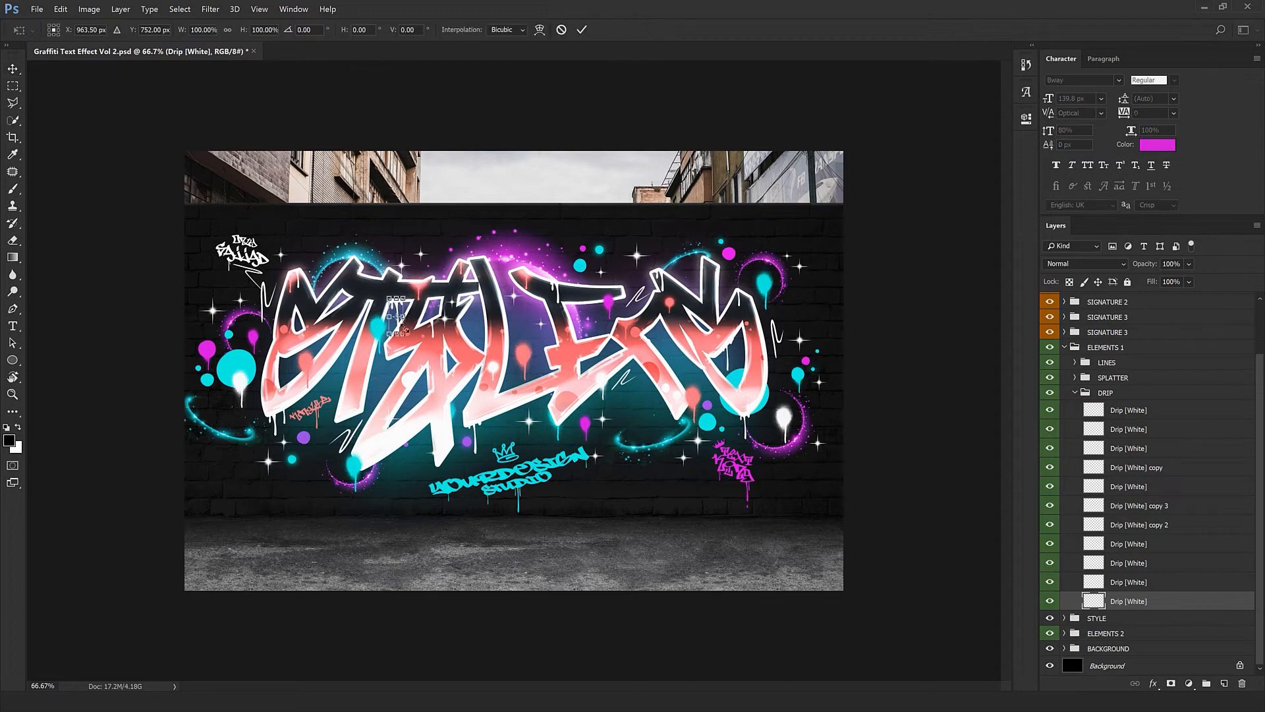
{"action": "key", "text": "ctrl+plus"}
{"action": "key", "text": "ctrl+plus"}
{"action": "left_click_drag", "start_coordinate": [398, 298], "coordinate": [584, 516]}
{"action": "left_click_drag", "start_coordinate": [290, 217], "coordinate": [572, 491]}
{"action": "scroll", "coordinate": [375, 481], "scroll_direction": "up", "scroll_amount": 2}
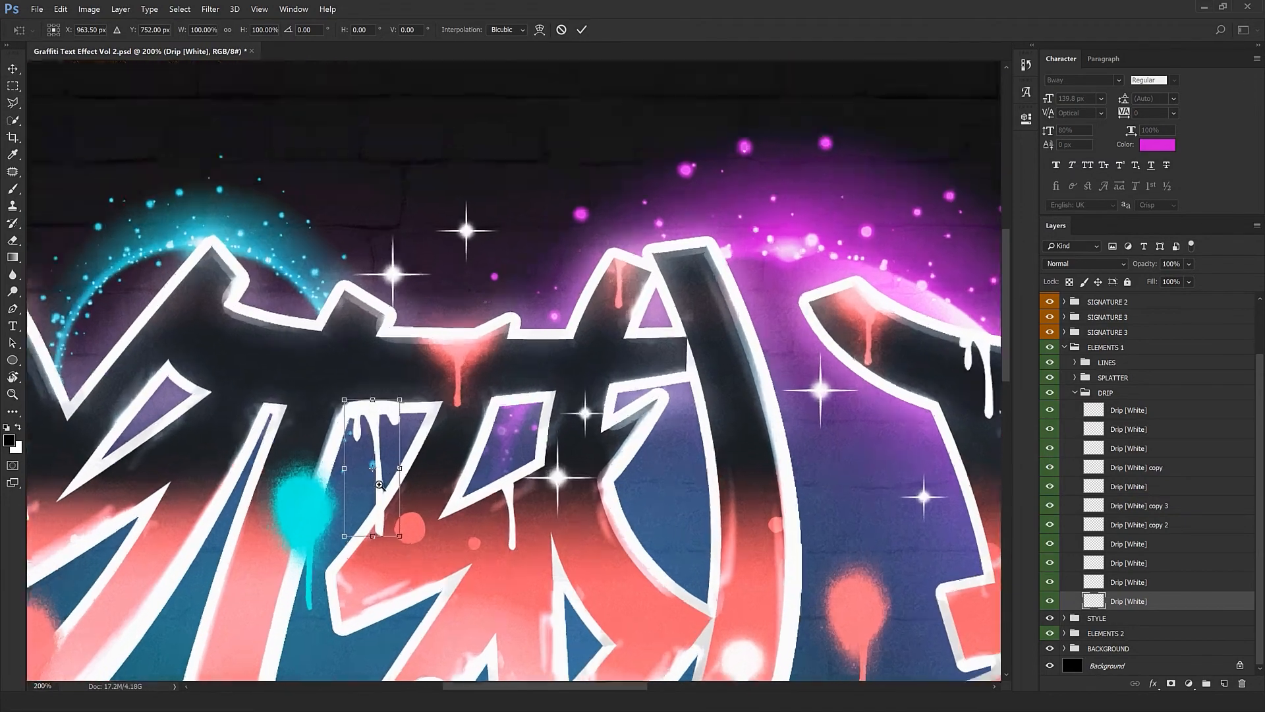
{"action": "left_click_drag", "start_coordinate": [413, 566], "coordinate": [395, 444]}
{"action": "key", "text": "Return"}
{"action": "key", "text": "ctrl+1"}
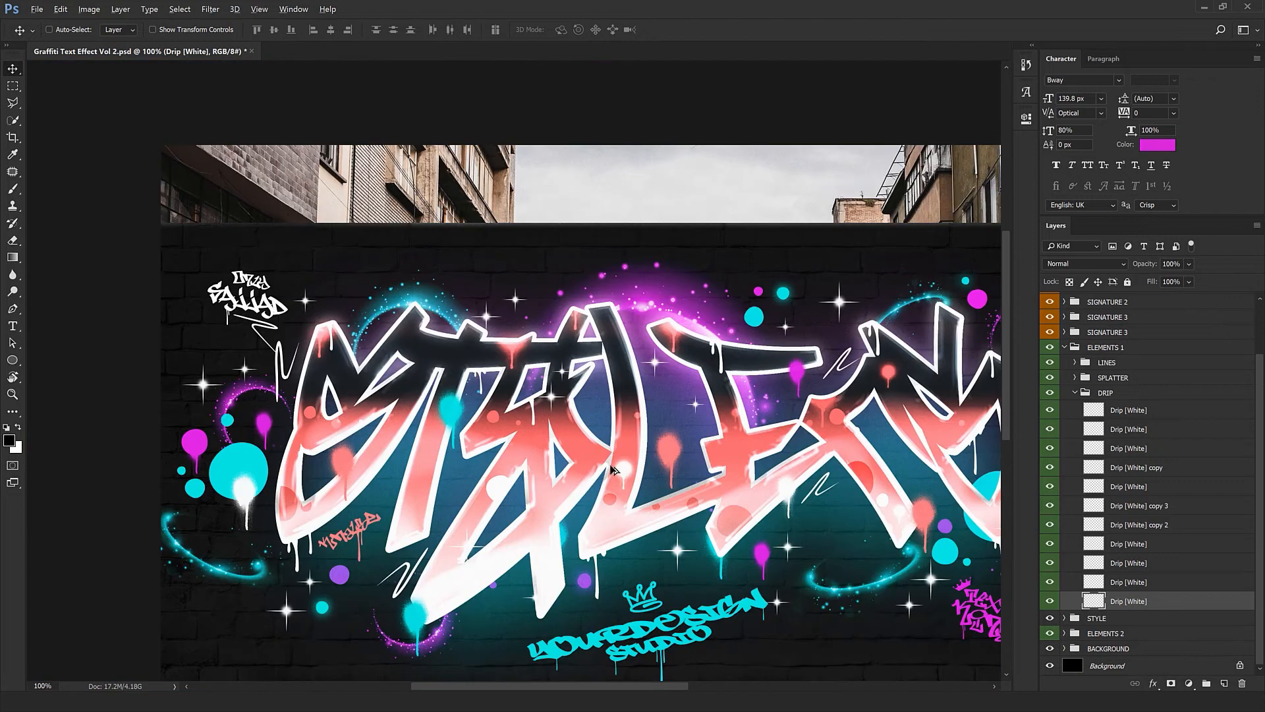
{"action": "key", "text": "ctrl+minus"}
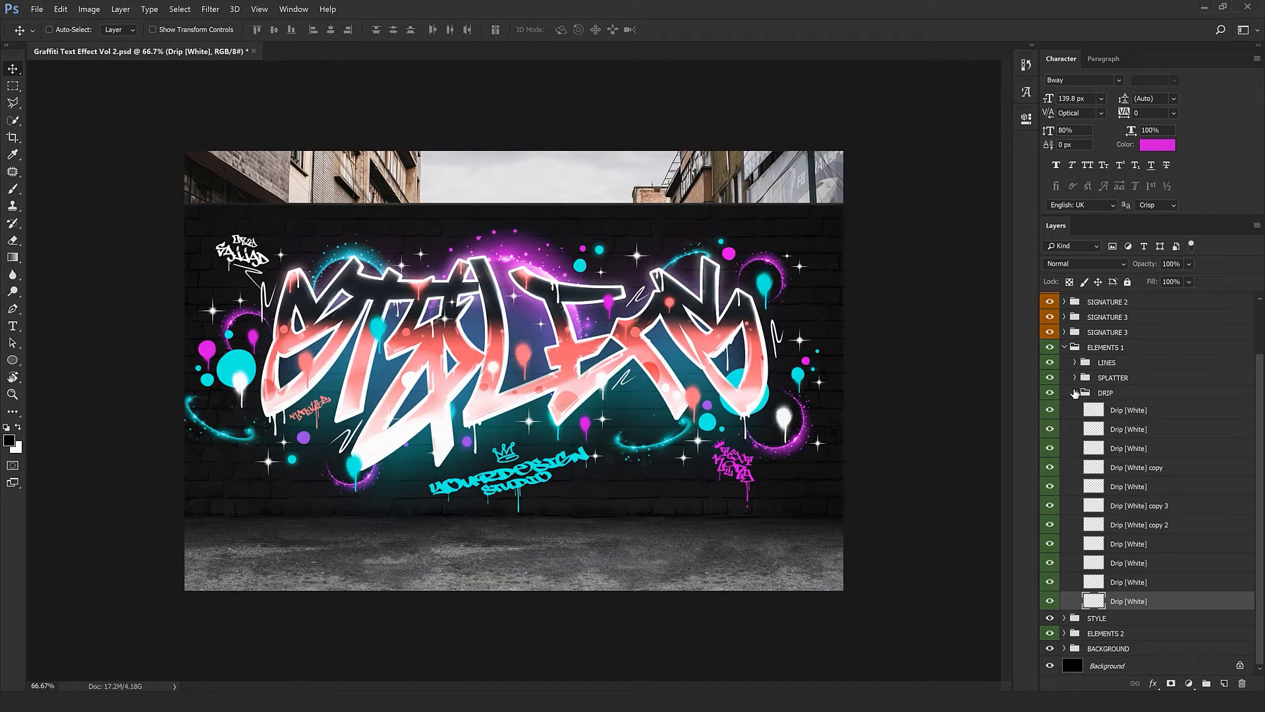
{"action": "left_click", "coordinate": [1075, 393]}
{"action": "left_click", "coordinate": [1067, 411]}
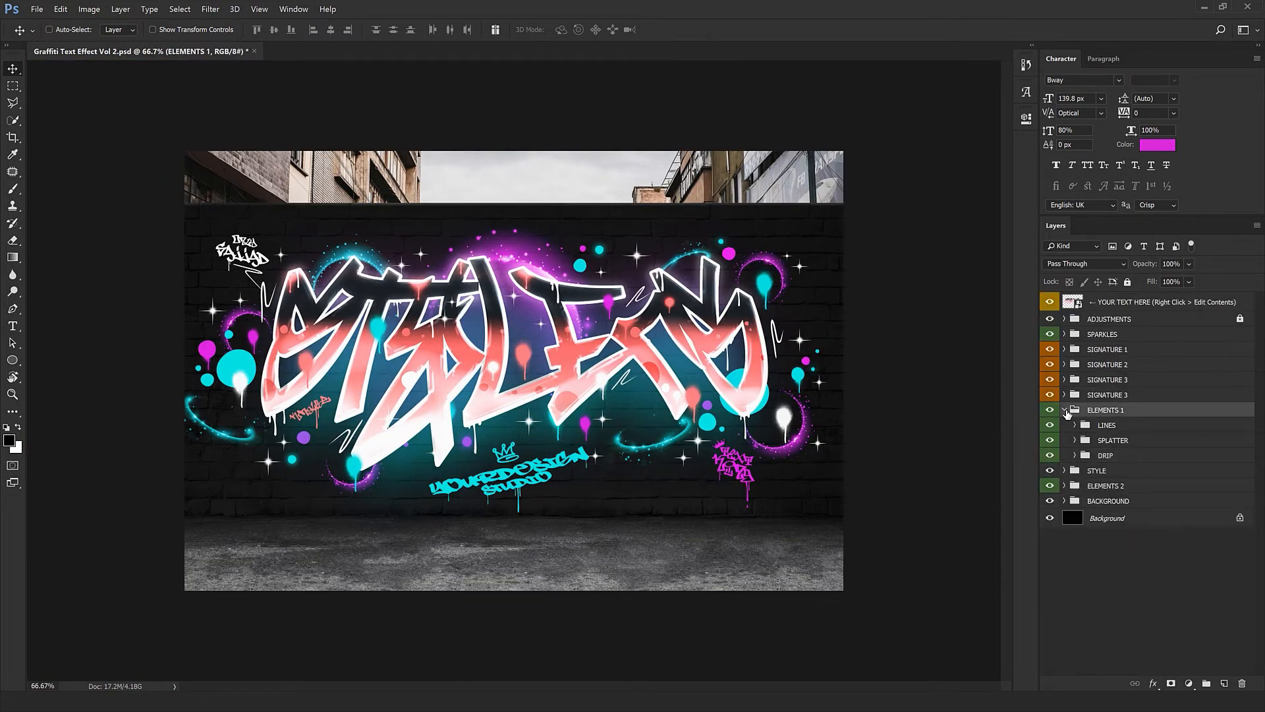
Inspect the STYLE group and its nested STYLE layers, then collapse them
{"action": "left_click", "coordinate": [1065, 411]}
{"action": "left_click", "coordinate": [1087, 428]}
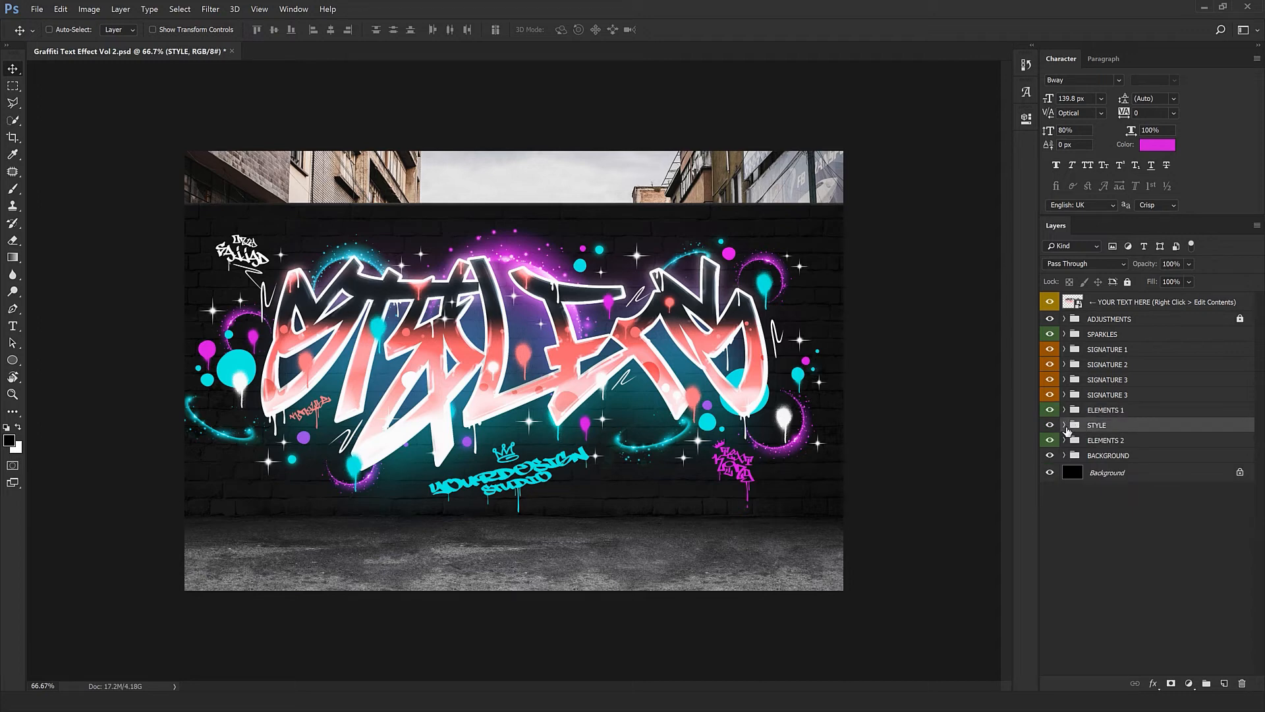
{"action": "left_click", "coordinate": [1065, 425]}
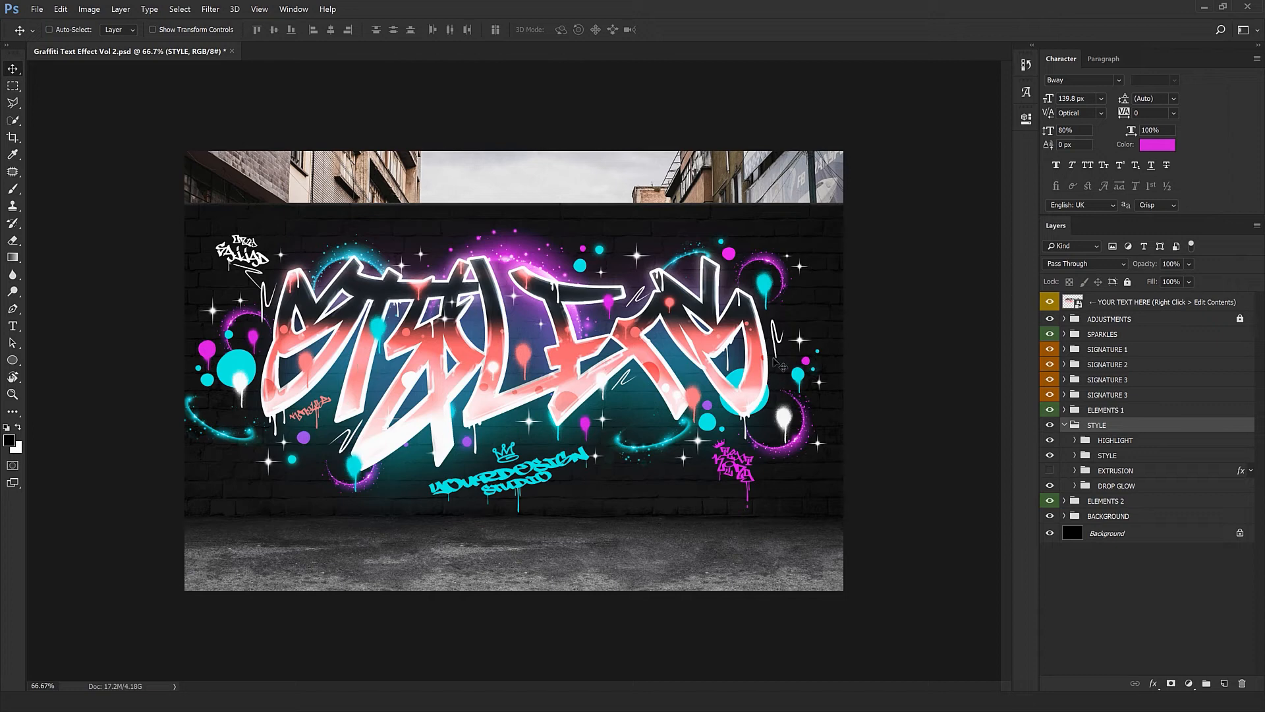
{"action": "left_click", "coordinate": [1074, 456]}
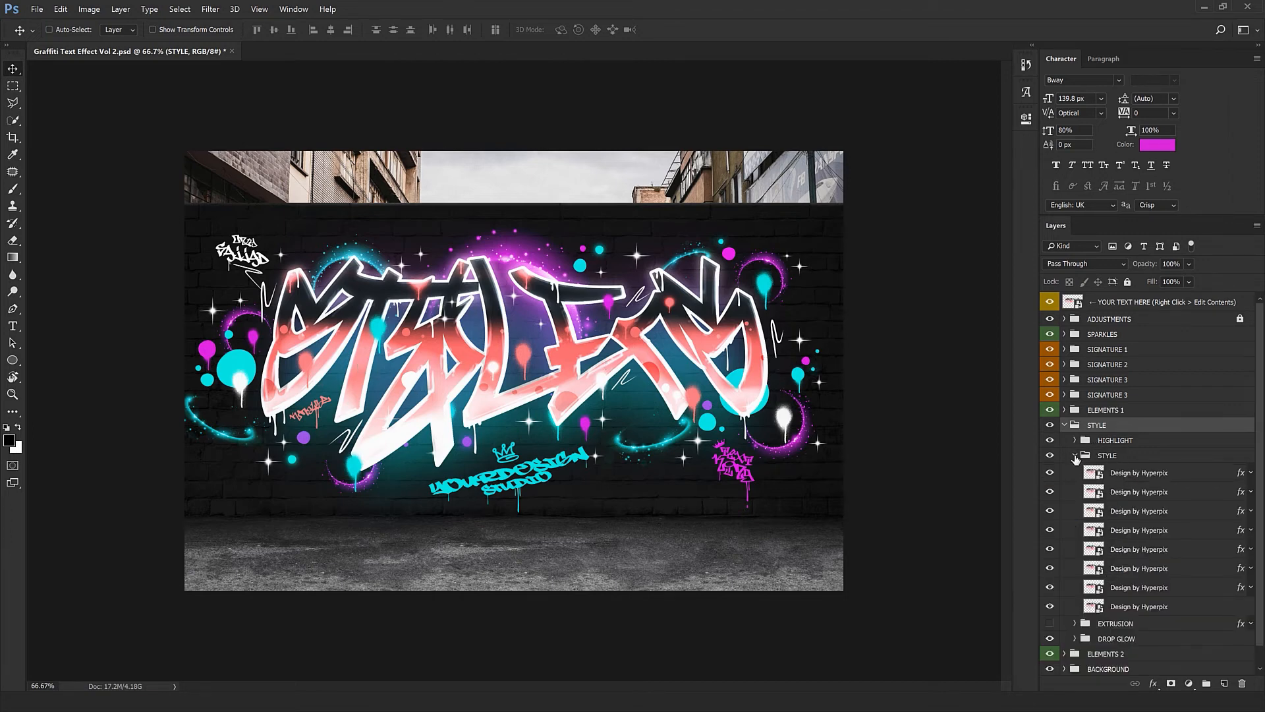
{"action": "left_click", "coordinate": [1075, 455]}
{"action": "left_click", "coordinate": [1064, 425]}
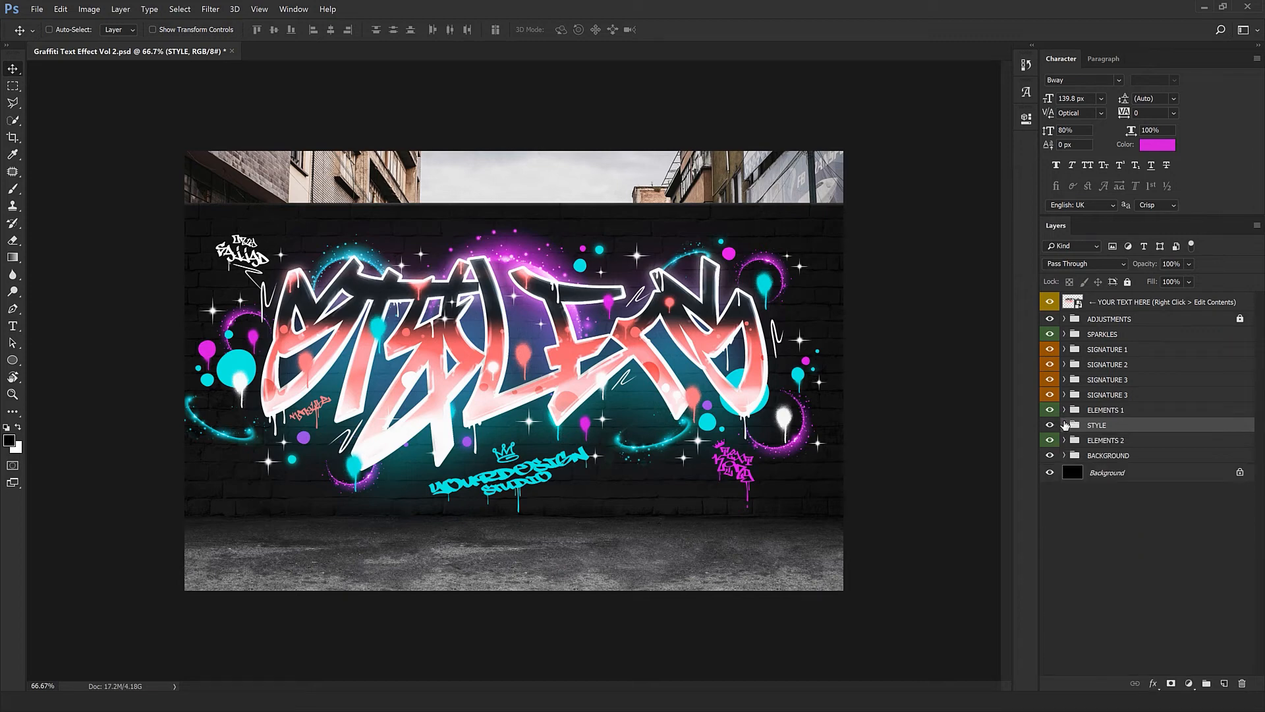
Expand ELEMENTS 2 and its ELLIPSE group, checking the ellipse swooshes and purple ellipse layers
{"action": "left_click", "coordinate": [1100, 441]}
{"action": "left_click", "coordinate": [1066, 440]}
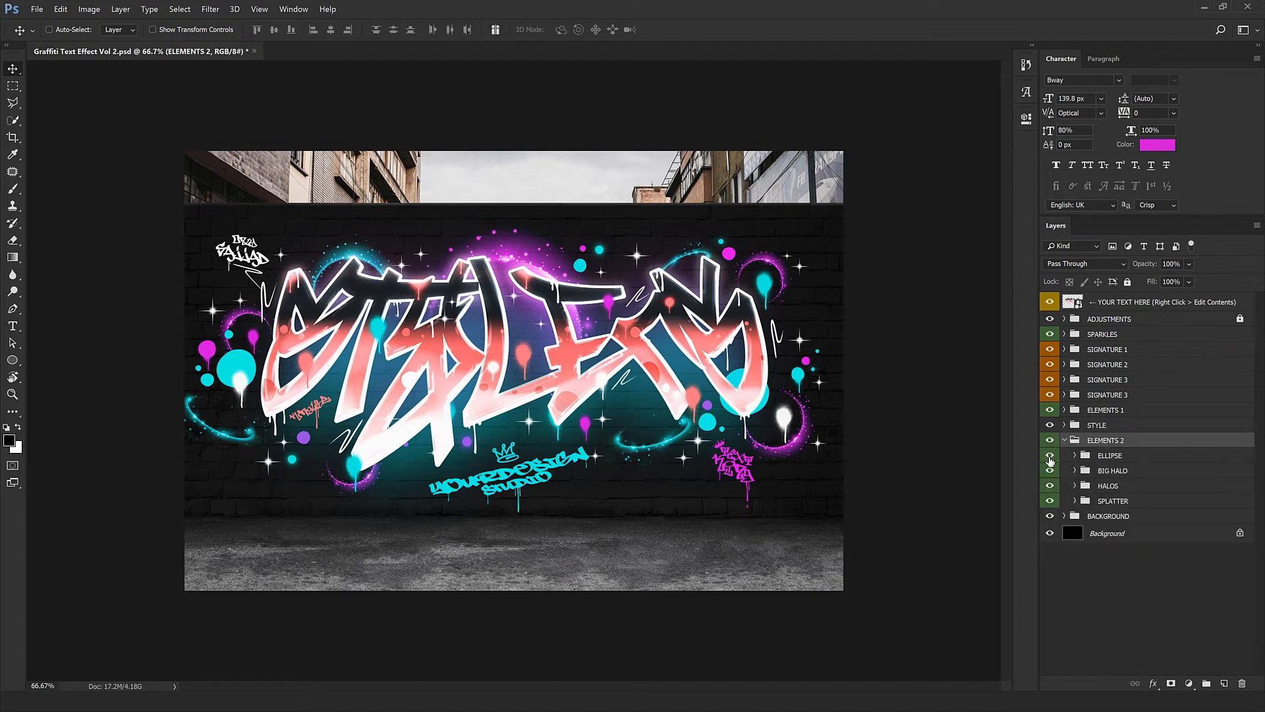
{"action": "left_click", "coordinate": [1050, 456]}
{"action": "left_click", "coordinate": [1075, 455]}
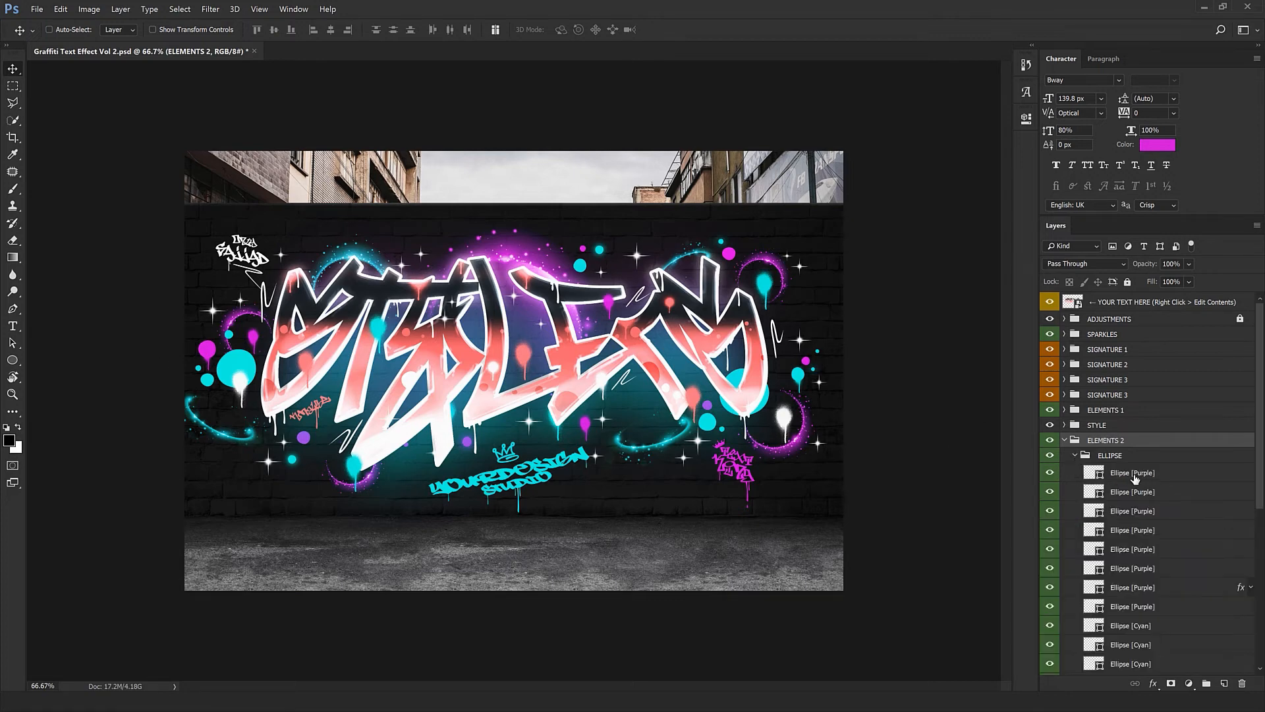
{"action": "left_click", "coordinate": [1133, 474]}
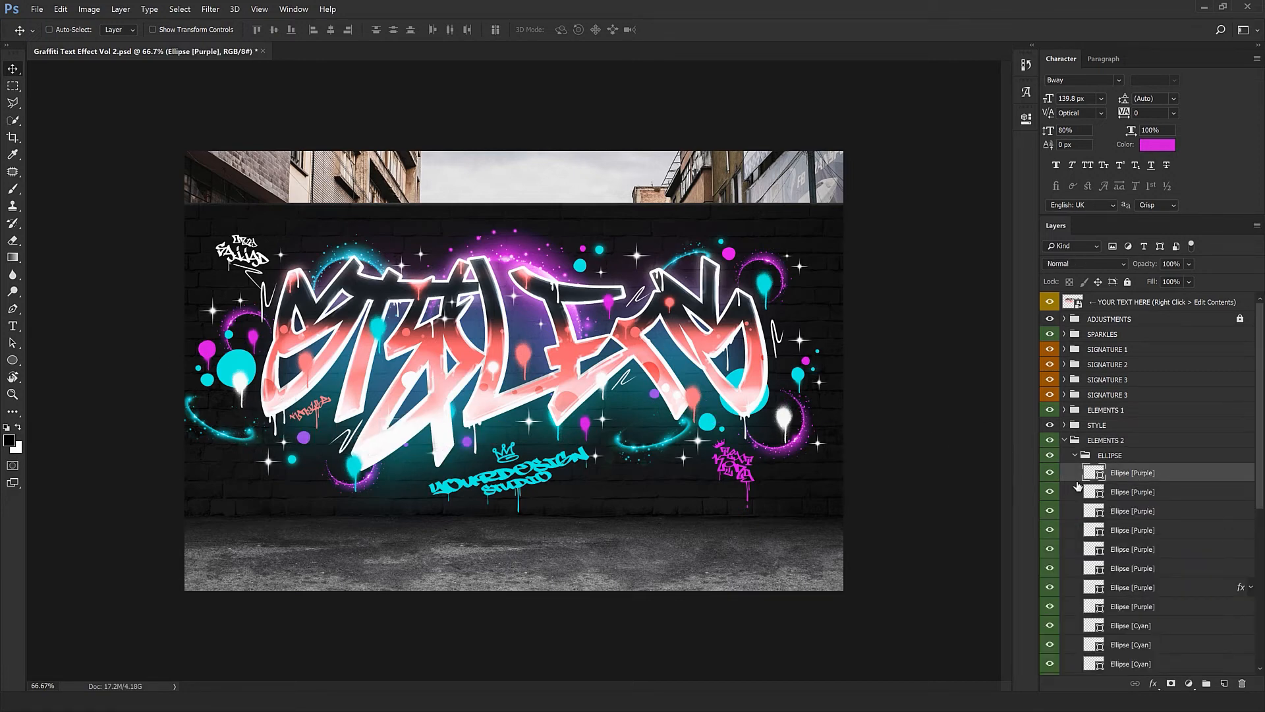
{"action": "left_click", "coordinate": [1128, 574]}
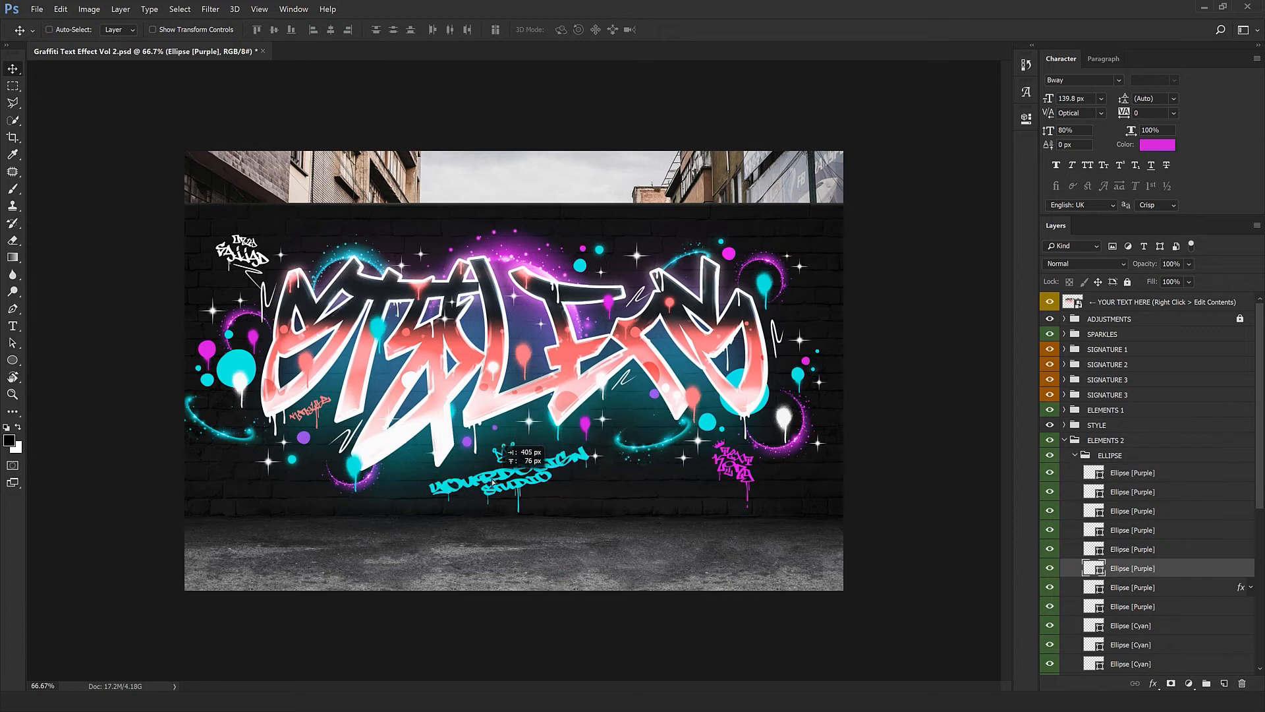
Preview a new fill colour on the third purple ellipse, cancel to keep it purple, and collapse ELLIPSE
{"action": "double_click", "coordinate": [1095, 513]}
{"action": "type", "text": "fff000"}
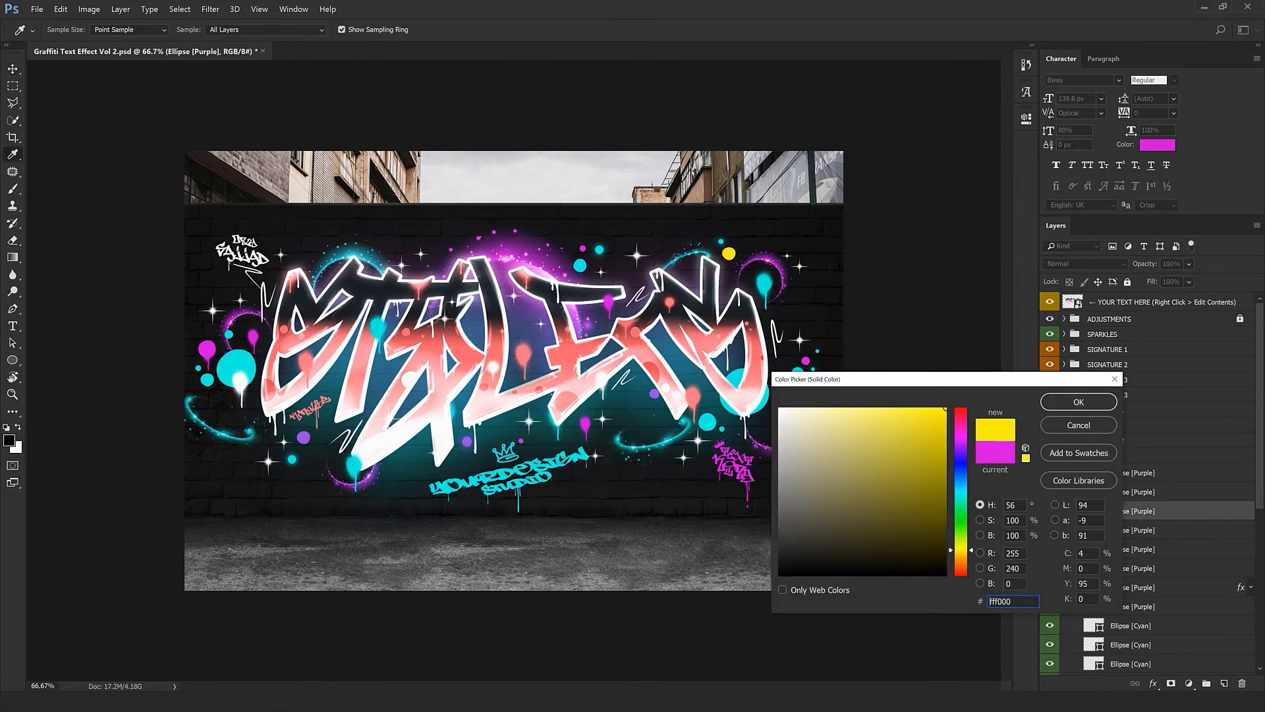
{"action": "type", "text": "00fffc"}
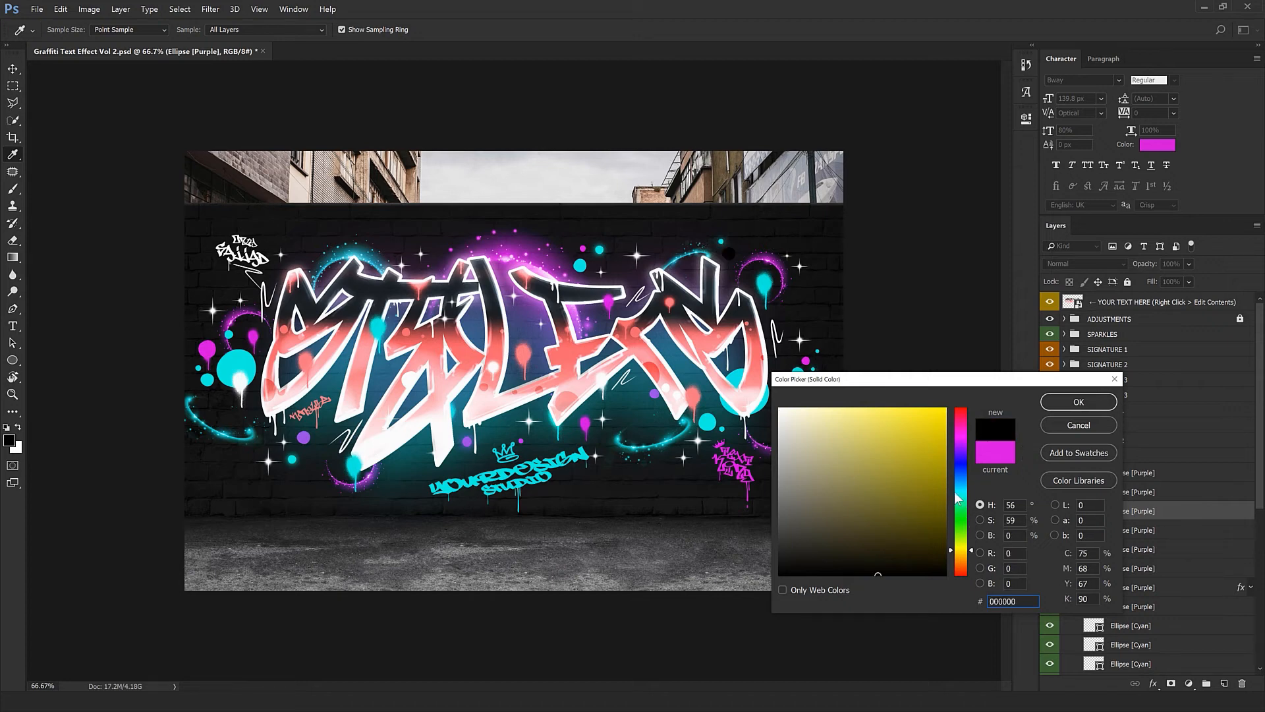
{"action": "left_click", "coordinate": [1086, 427]}
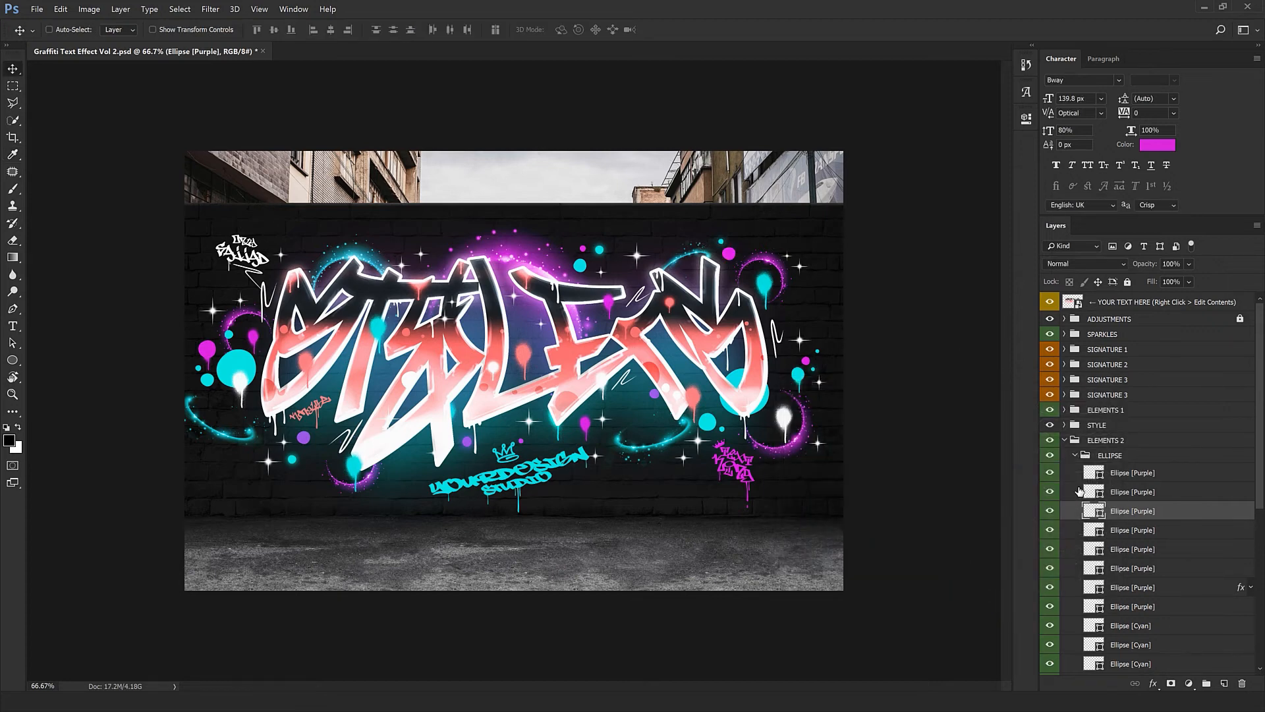
{"action": "left_click", "coordinate": [1081, 455]}
{"action": "left_click", "coordinate": [1075, 456]}
{"action": "left_click", "coordinate": [1084, 470]}
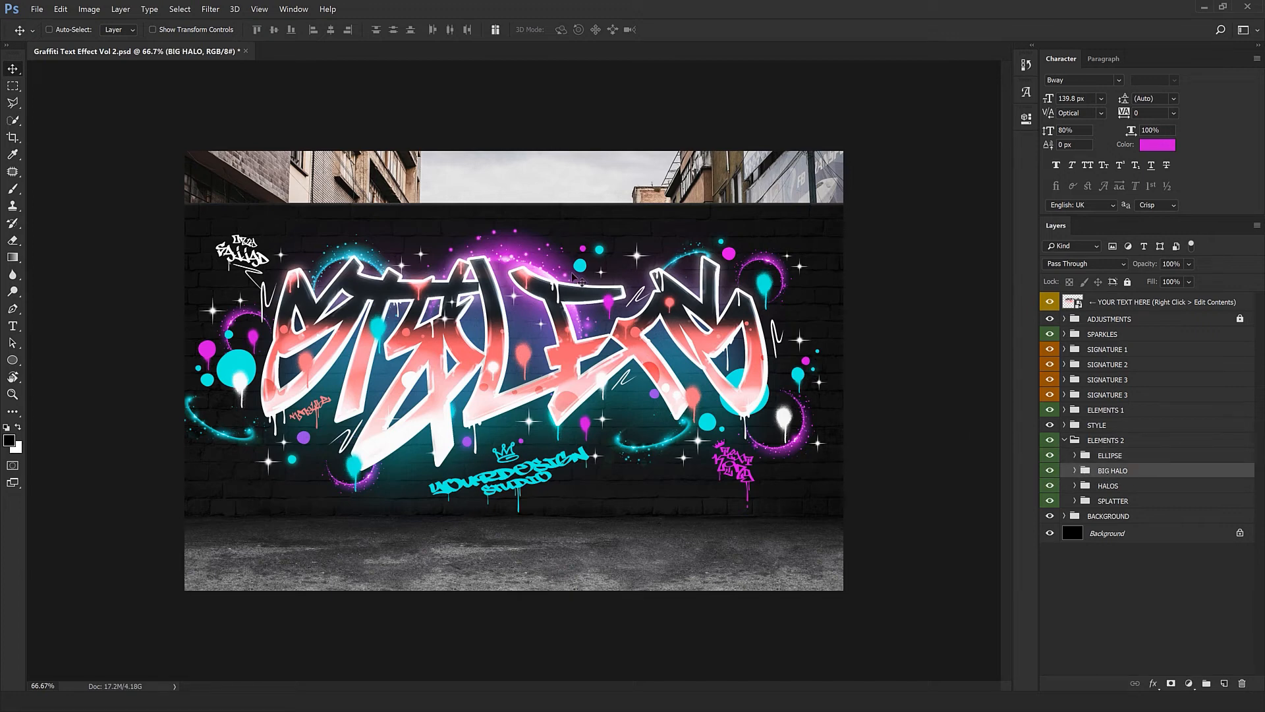
Move the big pink halo up so it sits behind the lettering
{"action": "left_click_drag", "start_coordinate": [621, 347], "coordinate": [631, 310]}
{"action": "left_click_drag", "start_coordinate": [474, 275], "coordinate": [475, 275]}
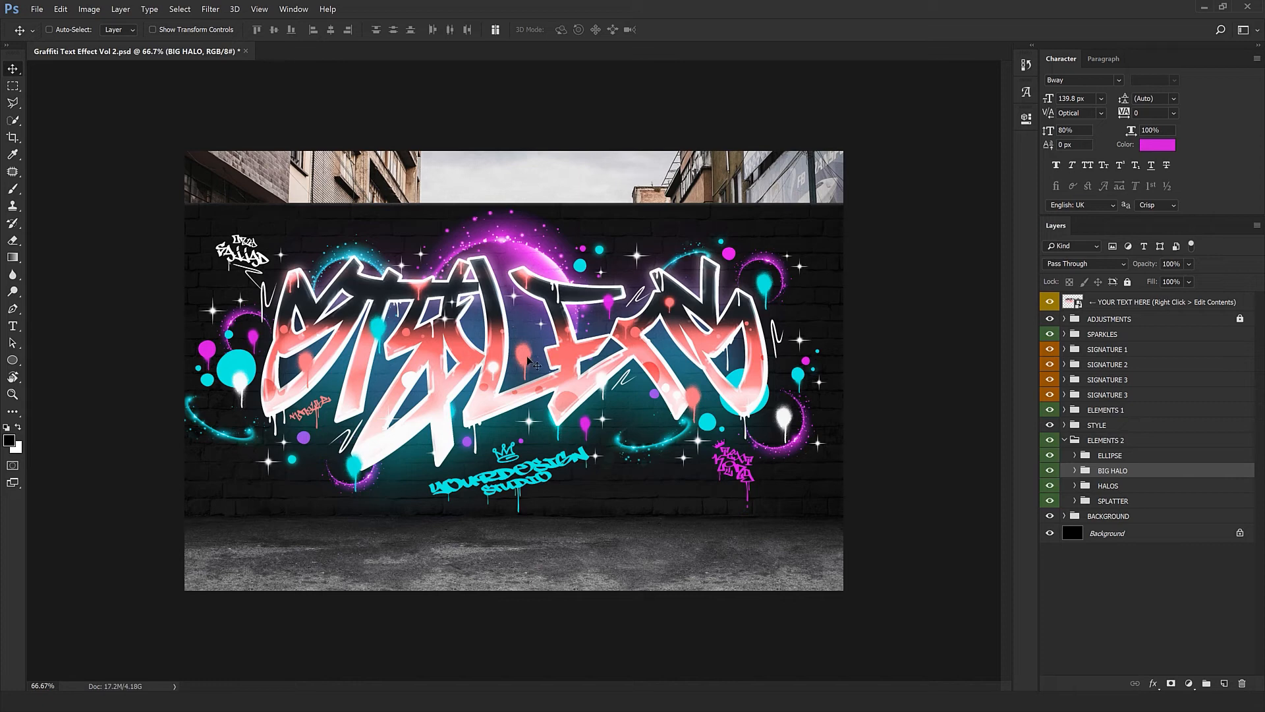
{"action": "left_click_drag", "start_coordinate": [529, 351], "coordinate": [528, 353]}
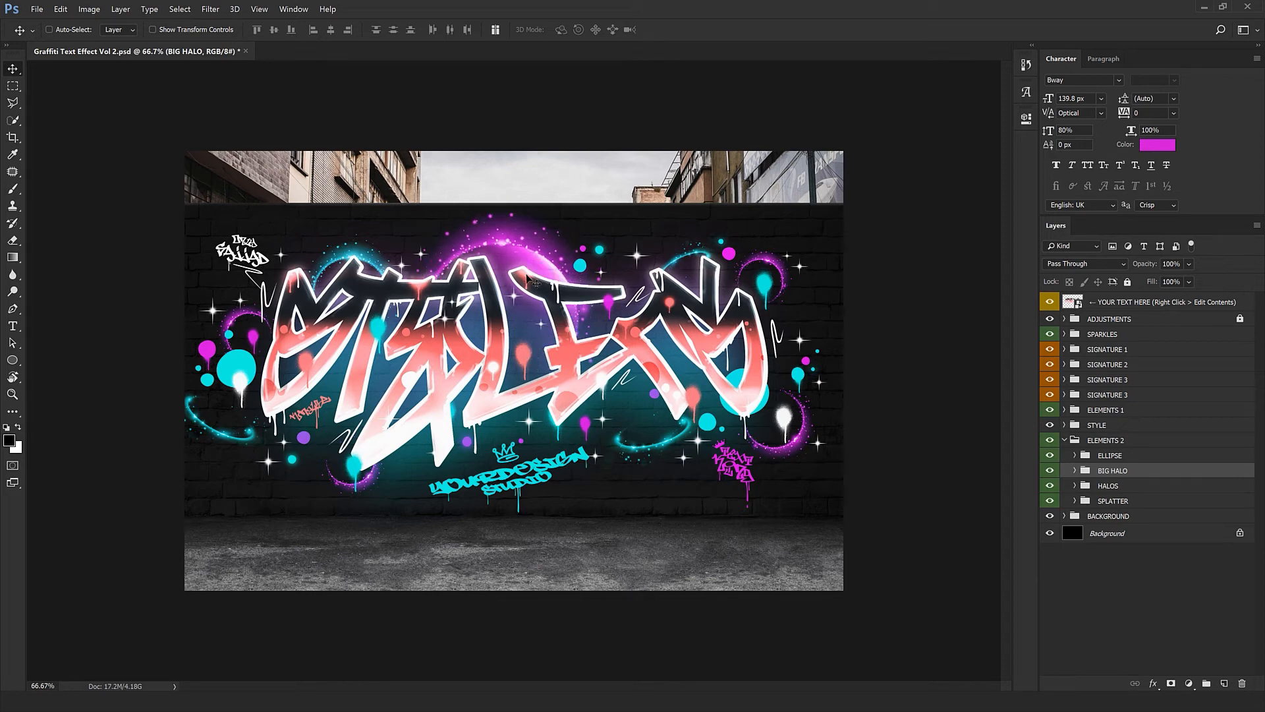
{"action": "left_click_drag", "start_coordinate": [541, 302], "coordinate": [539, 317]}
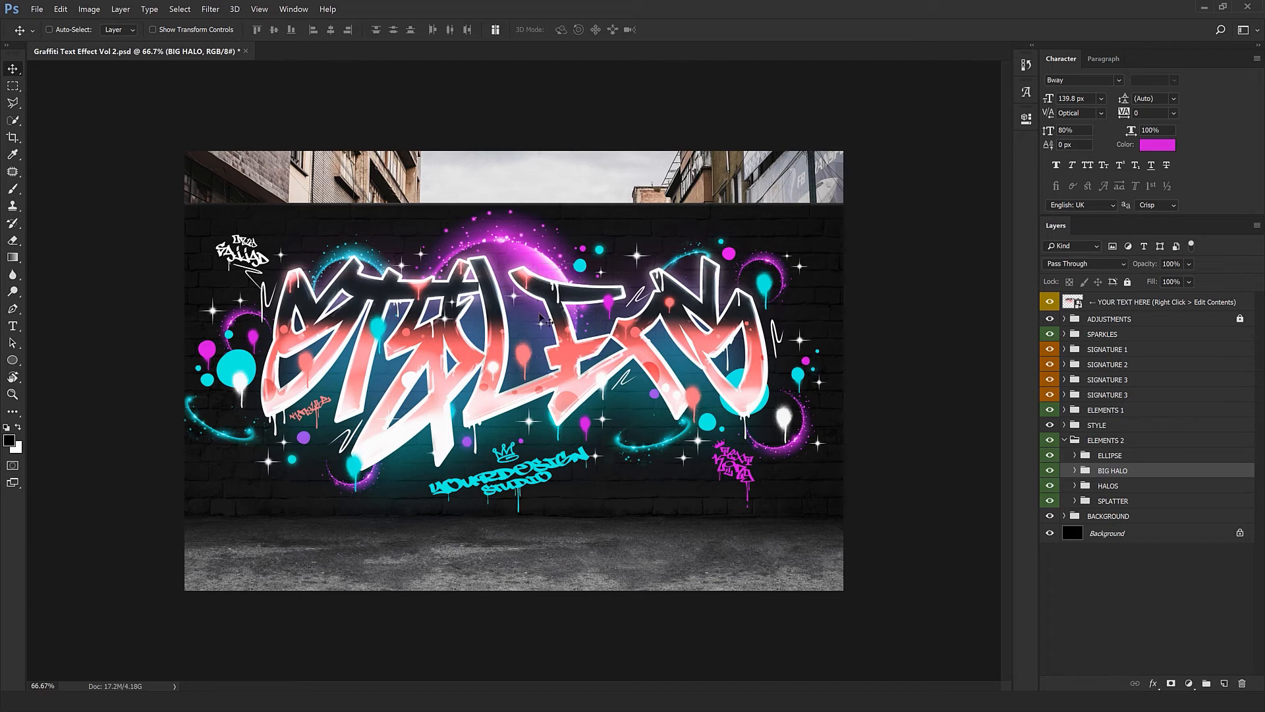
Reposition two Halo [Cyan] arcs, shifting the lower-left one rightward toward the lettering
{"action": "left_click", "coordinate": [1073, 487]}
{"action": "left_click", "coordinate": [1050, 485]}
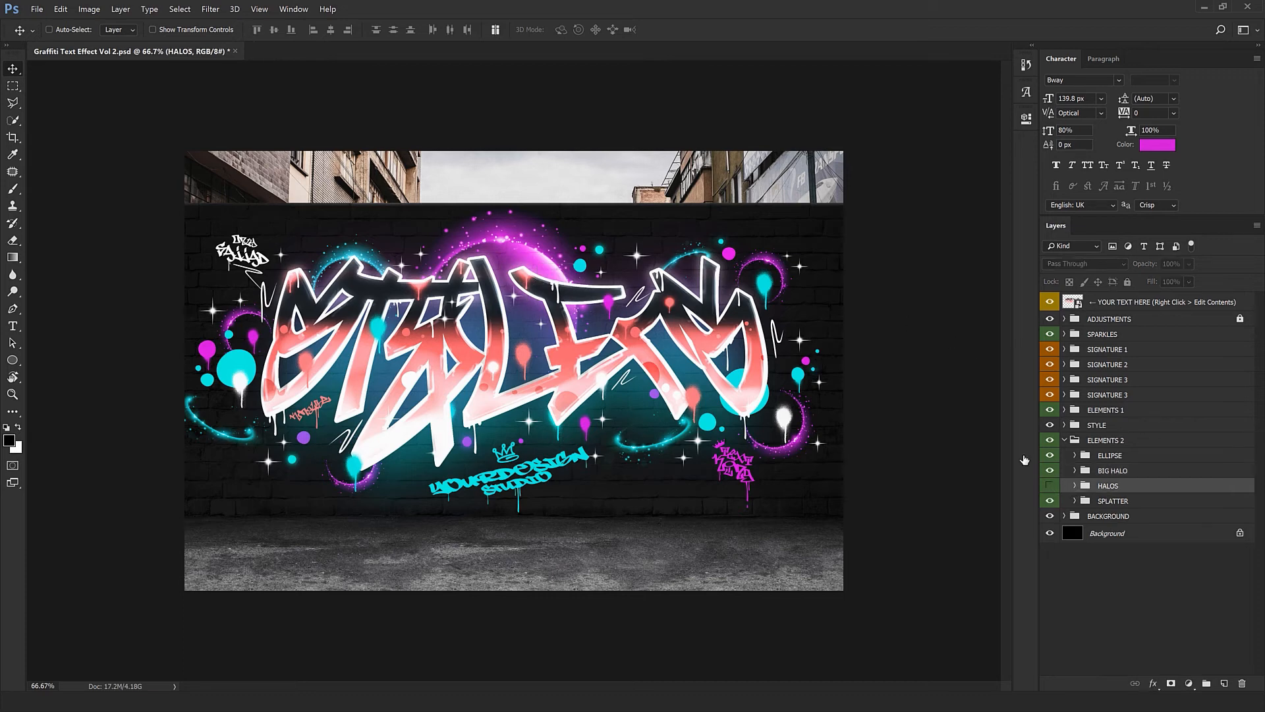
{"action": "left_click", "coordinate": [1050, 485]}
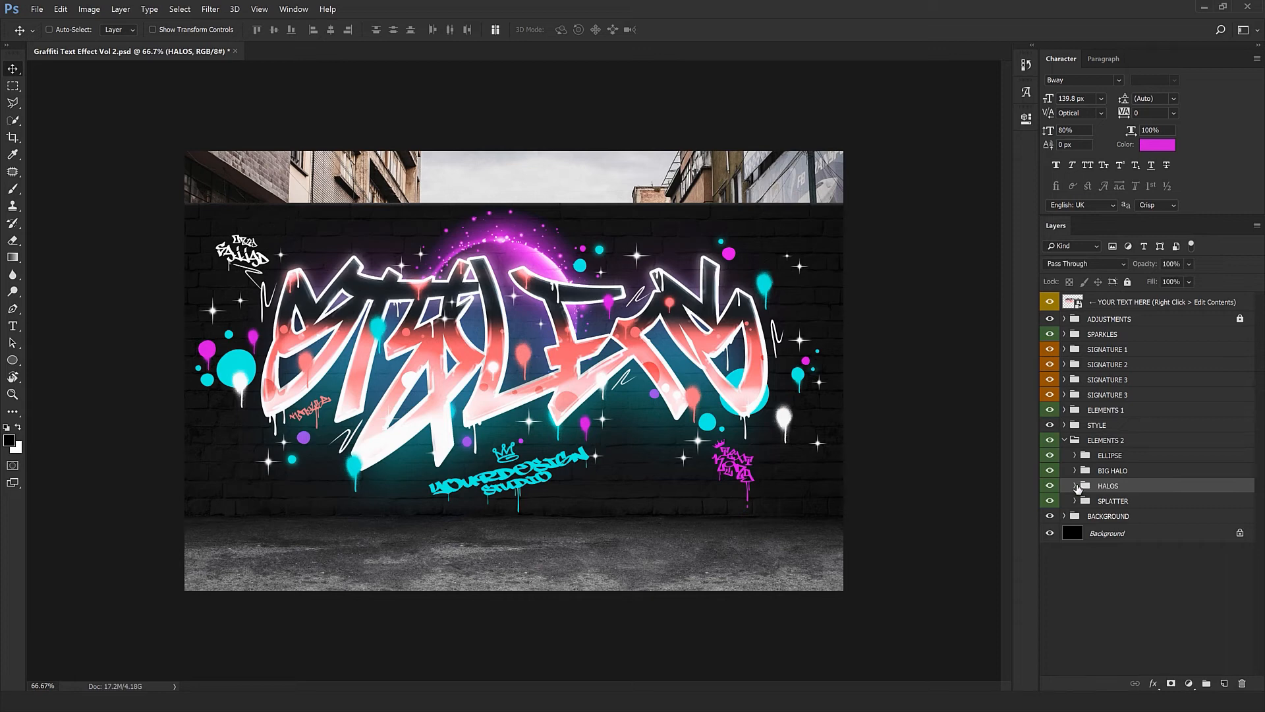
{"action": "left_click", "coordinate": [1074, 486]}
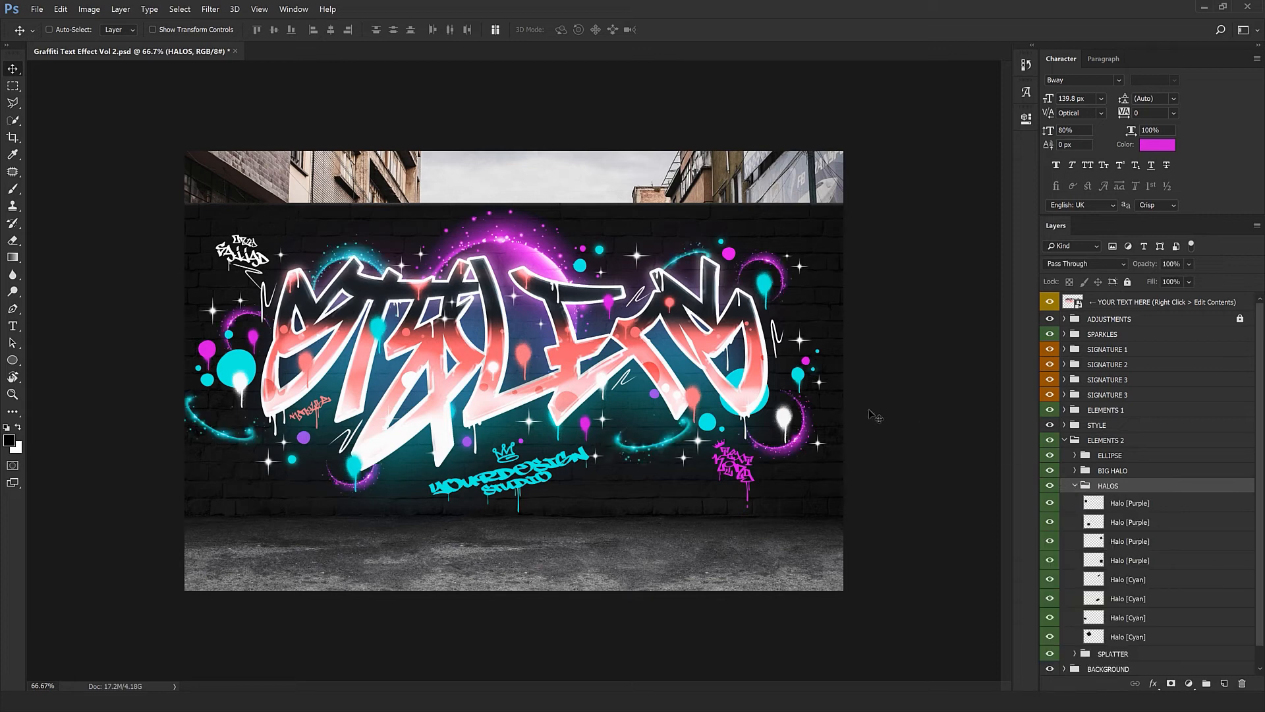
{"action": "left_click", "coordinate": [1148, 597]}
{"action": "left_click_drag", "start_coordinate": [569, 470], "coordinate": [632, 502]}
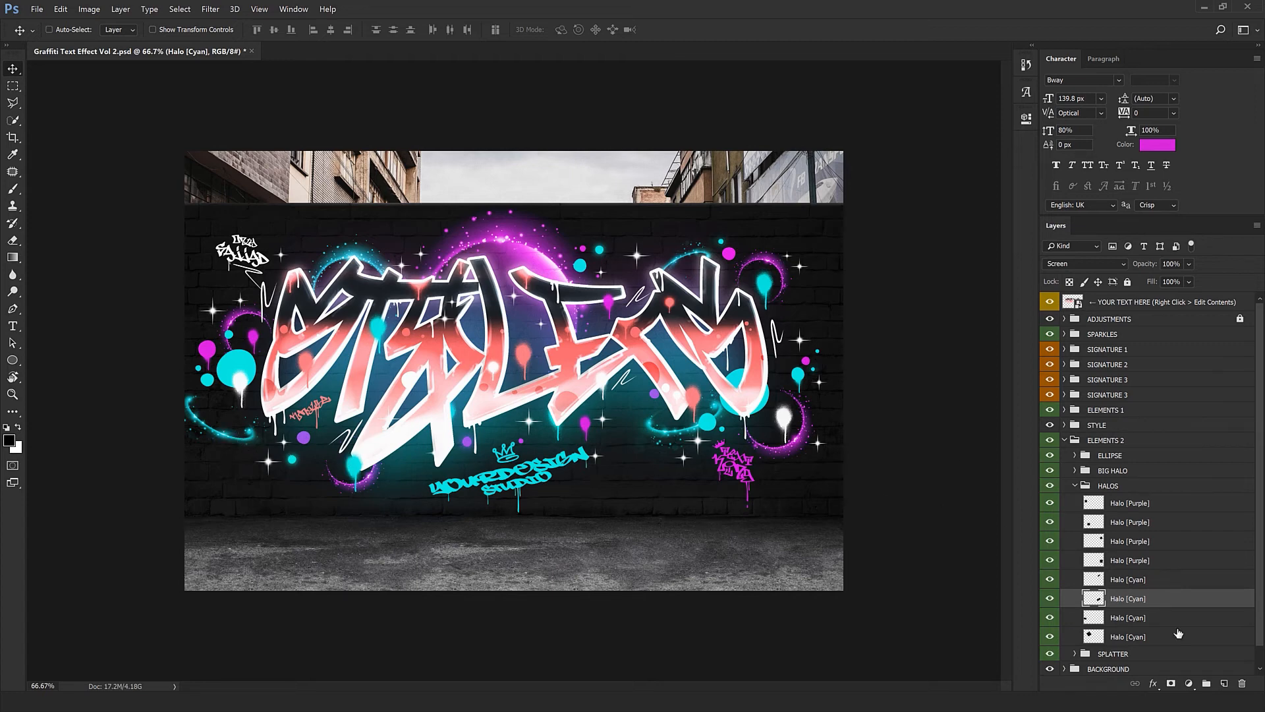
{"action": "left_click", "coordinate": [1125, 615]}
{"action": "left_click_drag", "start_coordinate": [303, 525], "coordinate": [557, 519]}
Select the second and fourth Halo [Purple] layers, then collapse HALOS and expand SPLATTER
{"action": "left_click", "coordinate": [1129, 522]}
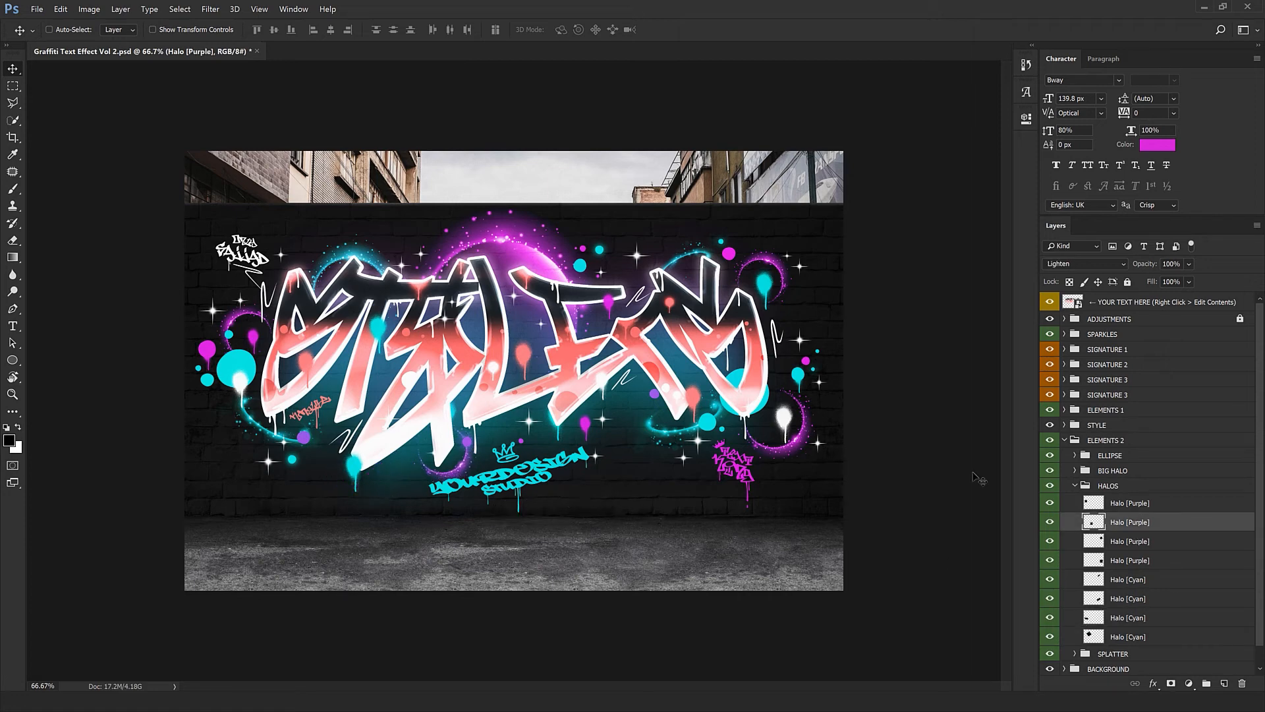
{"action": "left_click", "coordinate": [1145, 560]}
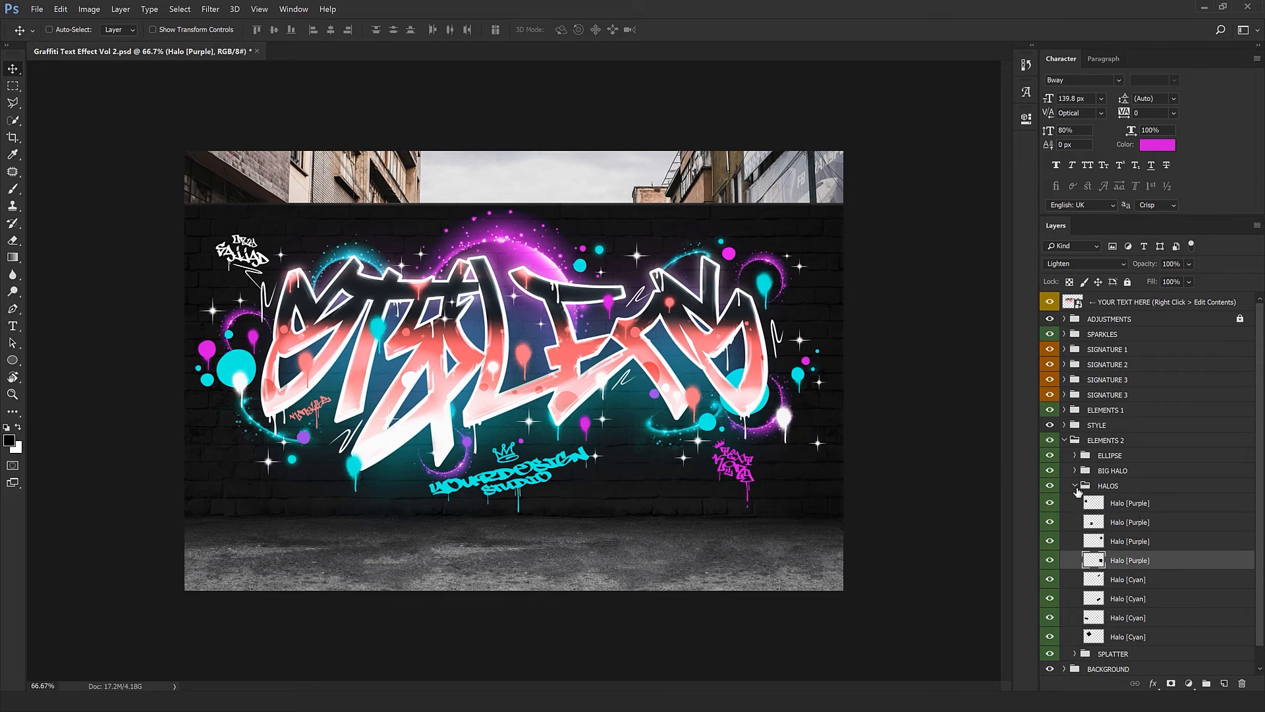
{"action": "left_click", "coordinate": [1075, 486]}
{"action": "left_click", "coordinate": [1107, 501]}
{"action": "left_click", "coordinate": [1075, 501]}
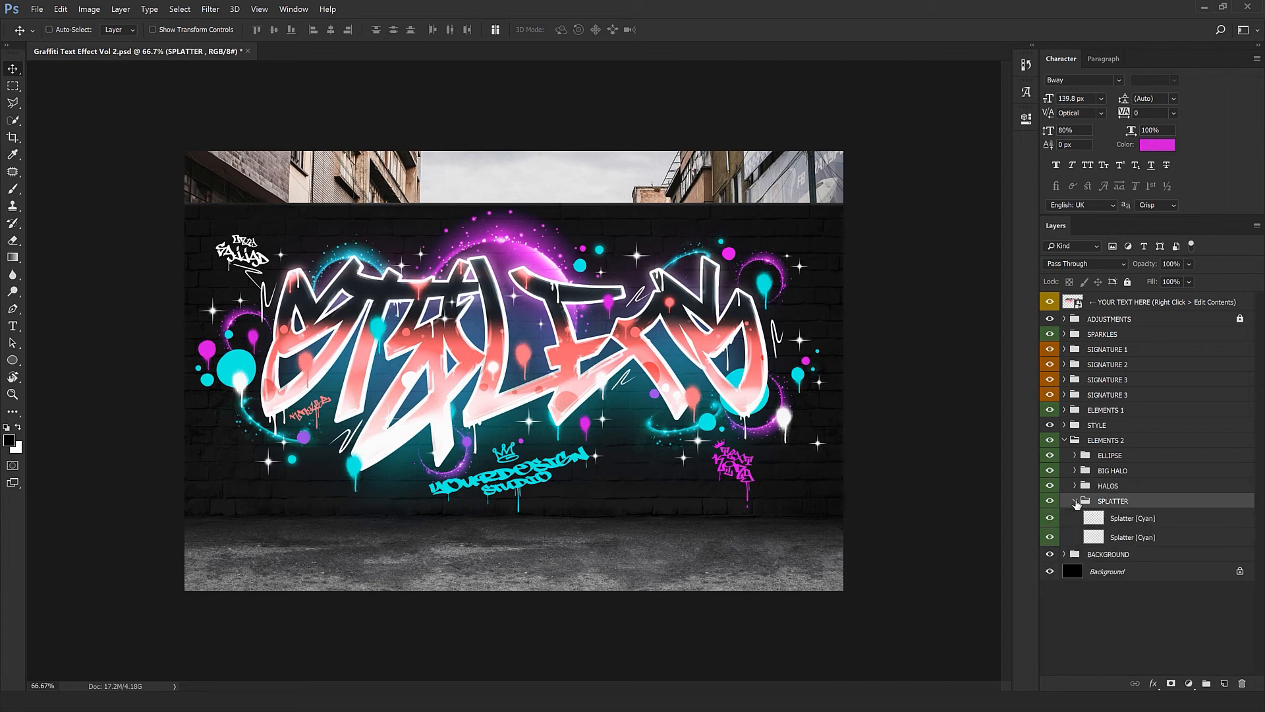
Duplicate the second Splatter [Cyan] layer and scatter copies upper-middle, lower left and lower right
{"action": "left_click", "coordinate": [1075, 501]}
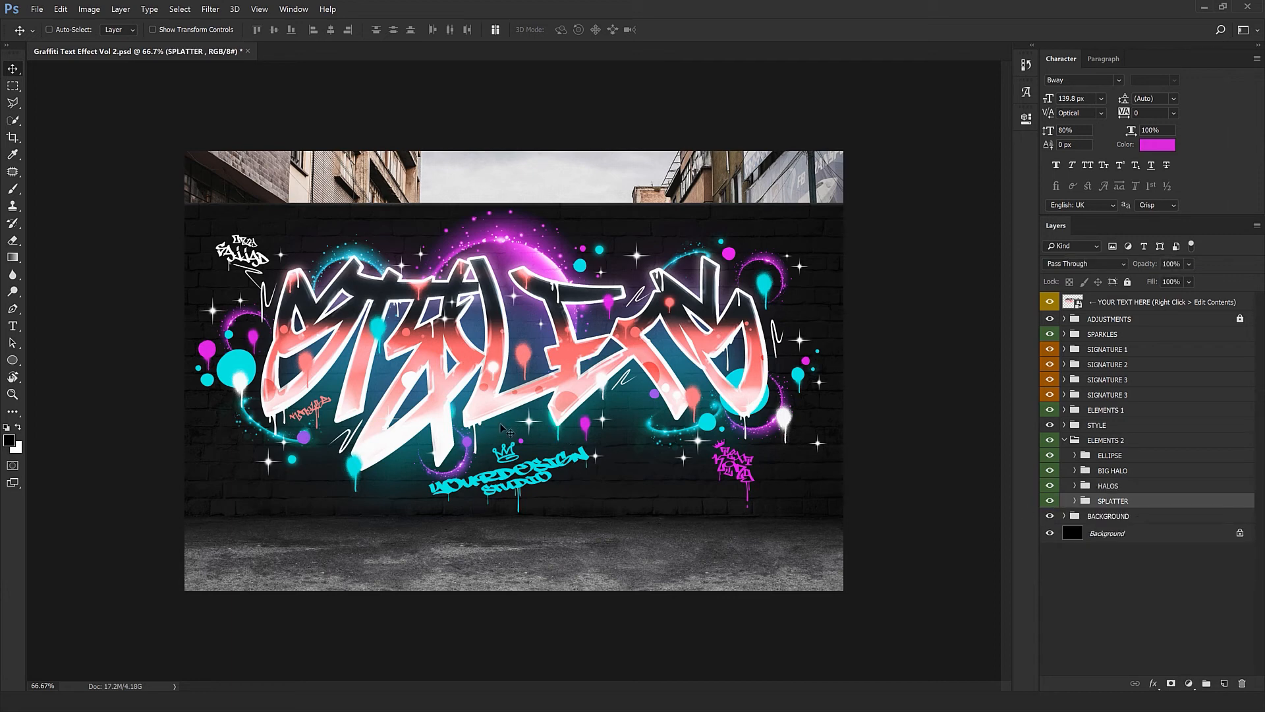
{"action": "left_click", "coordinate": [1076, 501]}
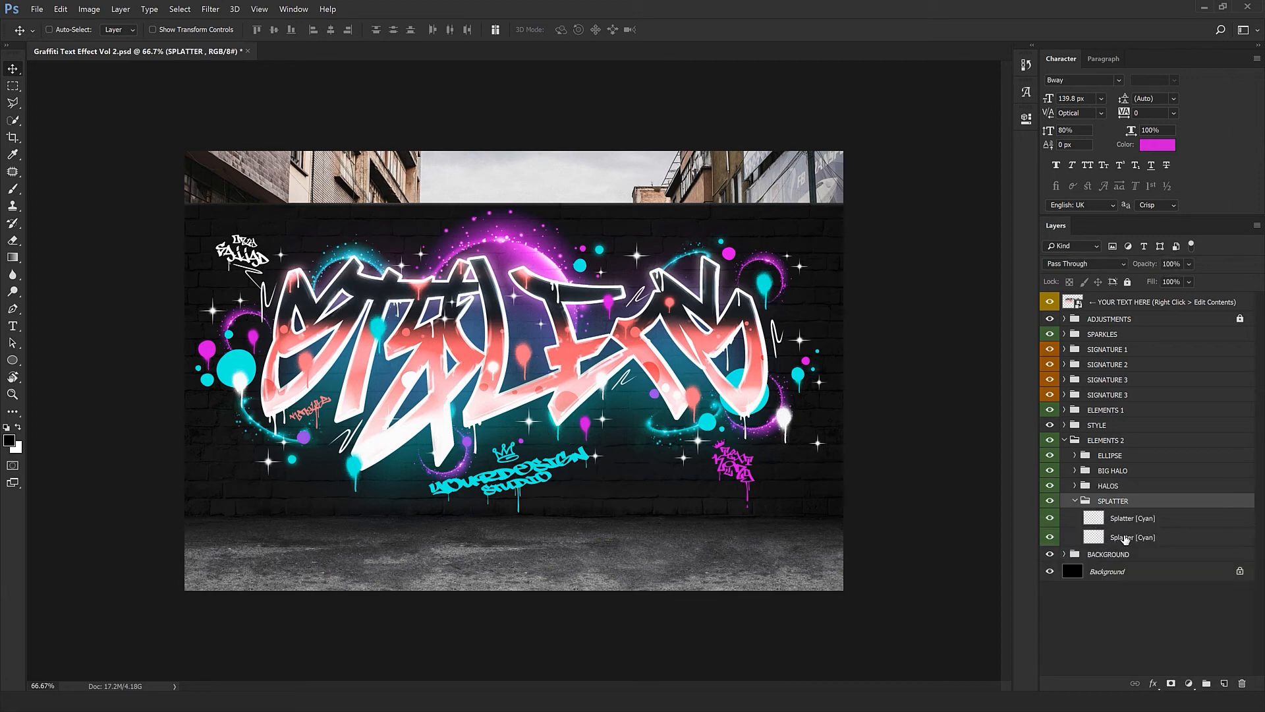
{"action": "left_click", "coordinate": [1123, 537]}
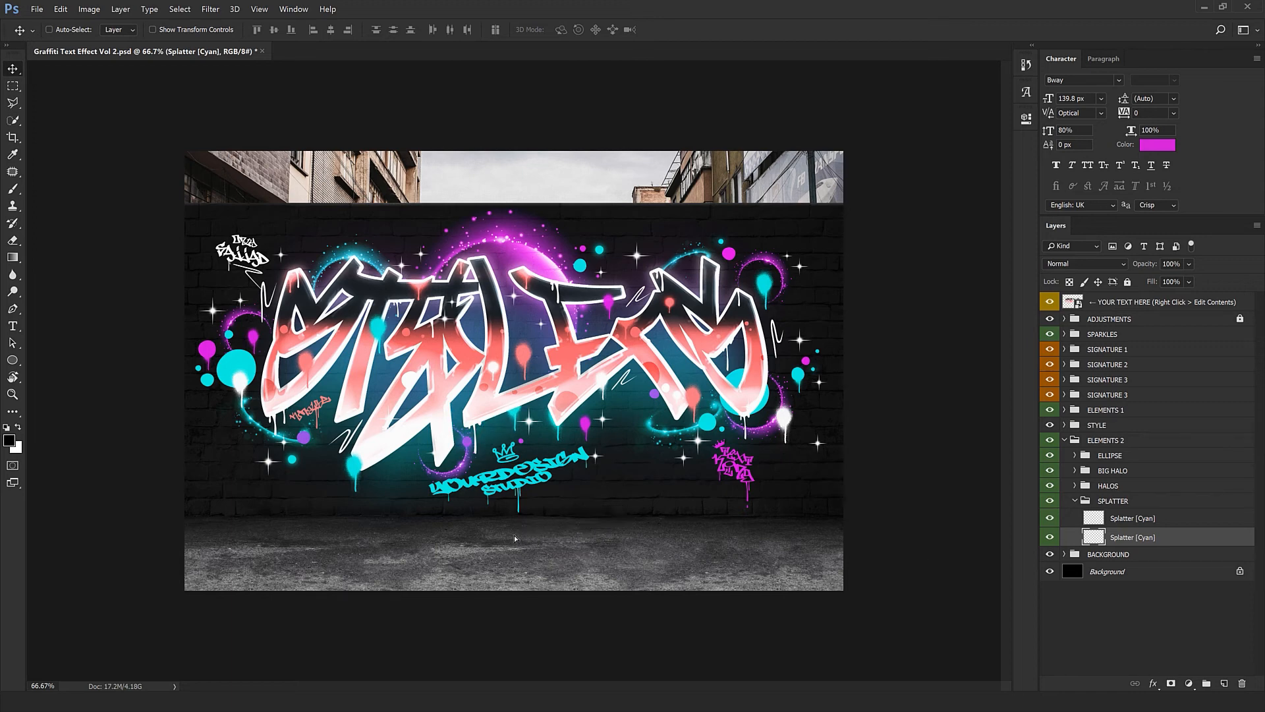
{"action": "key", "text": "ctrl+j"}
{"action": "key", "text": "ctrl+j"}
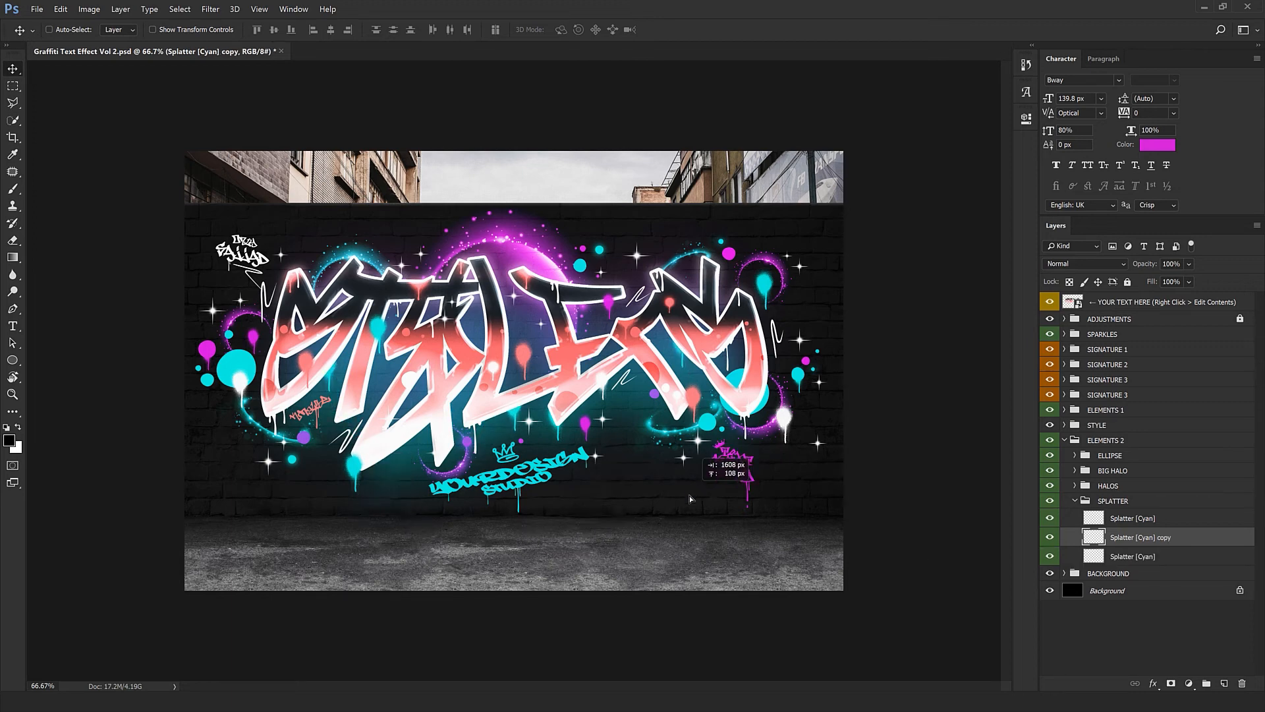
{"action": "left_click_drag", "start_coordinate": [717, 382], "coordinate": [562, 354]}
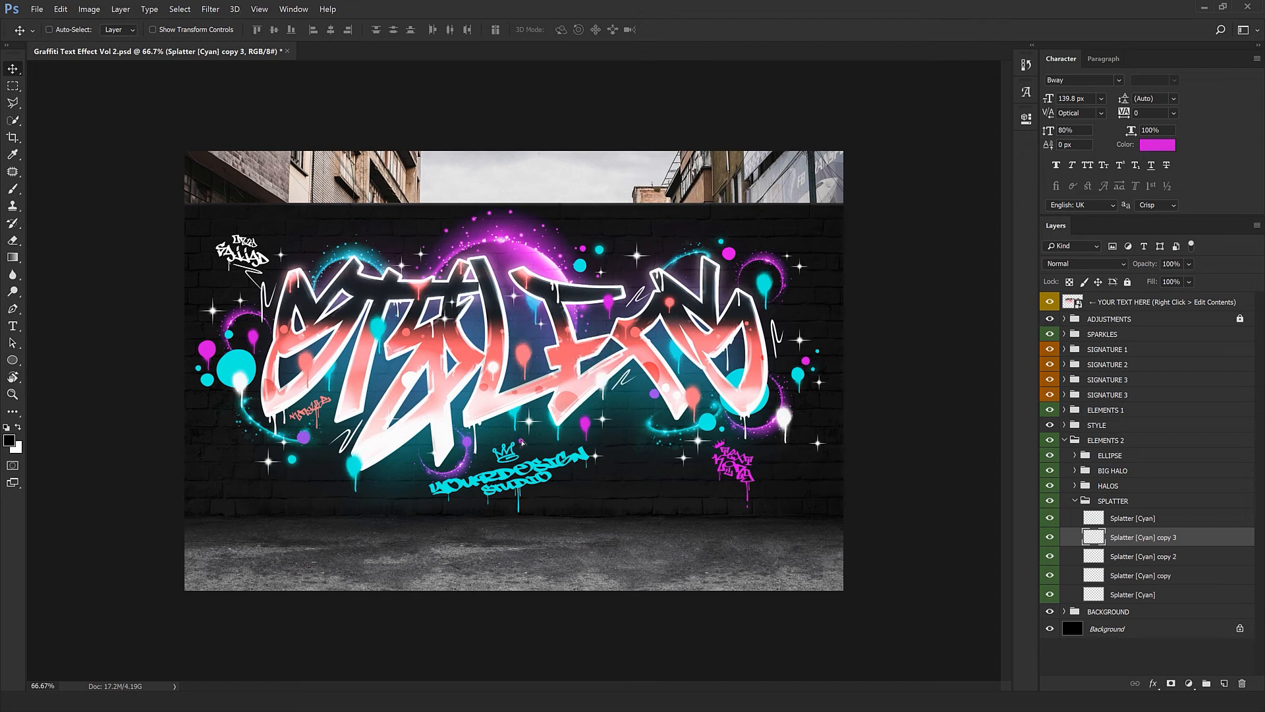
{"action": "left_click_drag", "start_coordinate": [366, 440], "coordinate": [320, 501]}
{"action": "left_click_drag", "start_coordinate": [319, 501], "coordinate": [708, 548]}
{"action": "left_click", "coordinate": [1078, 501]}
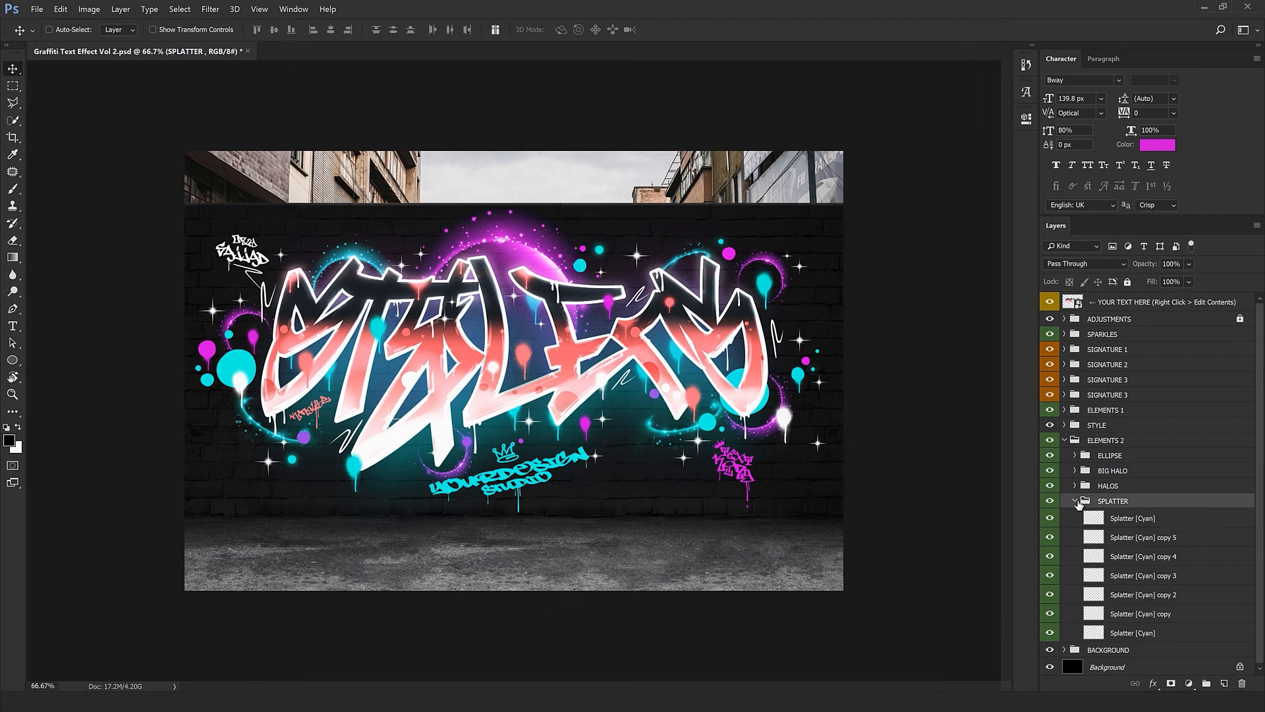
{"action": "left_click", "coordinate": [1060, 521]}
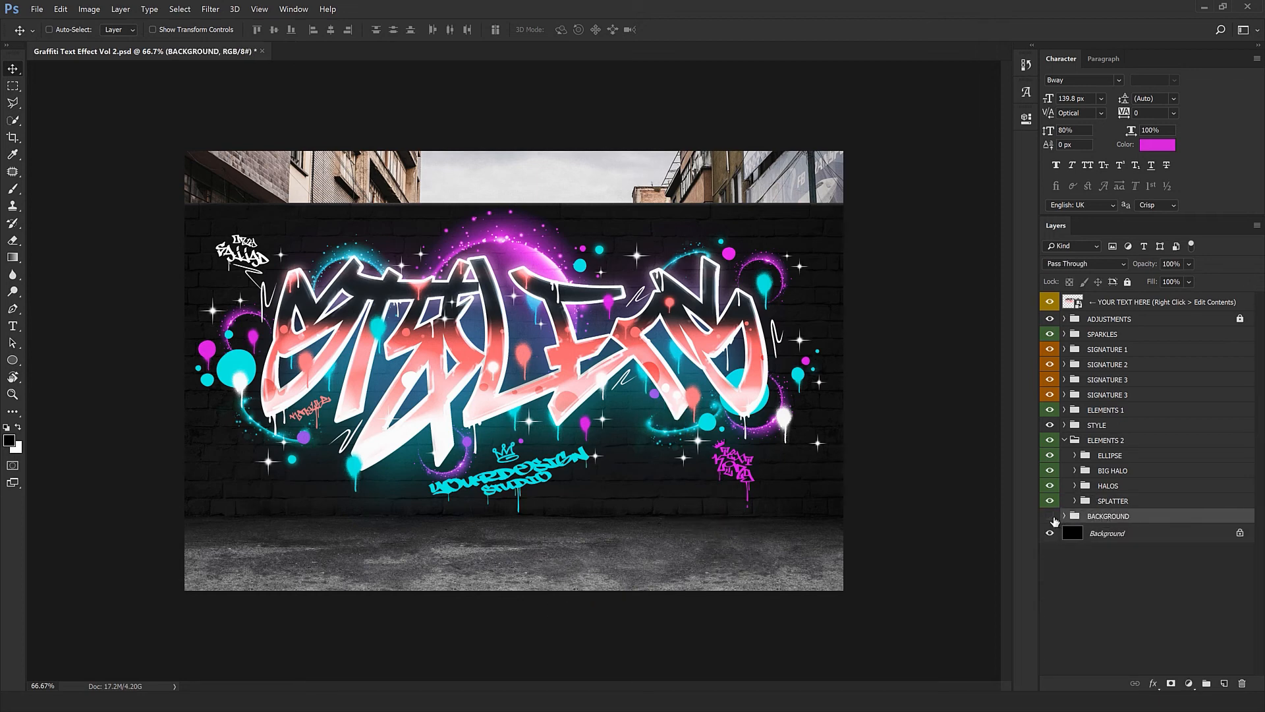
{"action": "left_click", "coordinate": [1050, 517]}
{"action": "left_click", "coordinate": [1063, 440]}
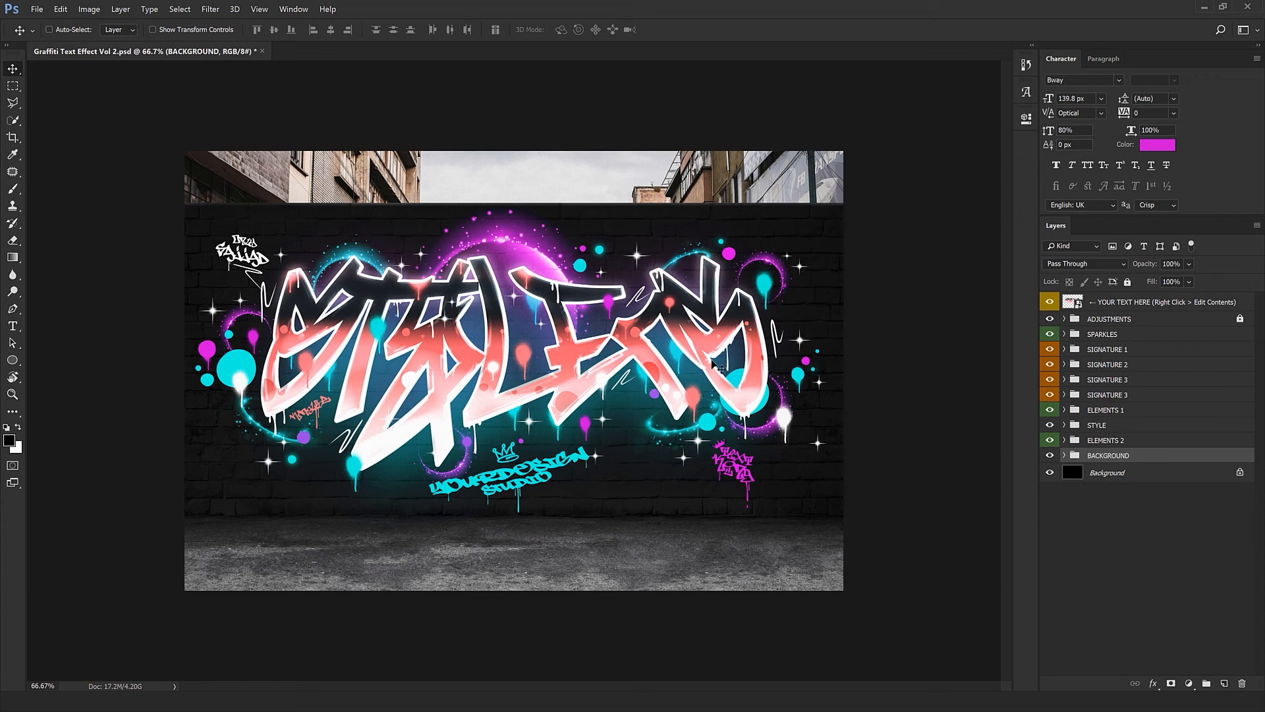
{"action": "left_click", "coordinate": [1056, 425]}
{"action": "left_click", "coordinate": [1060, 426]}
{"action": "left_click", "coordinate": [1052, 425]}
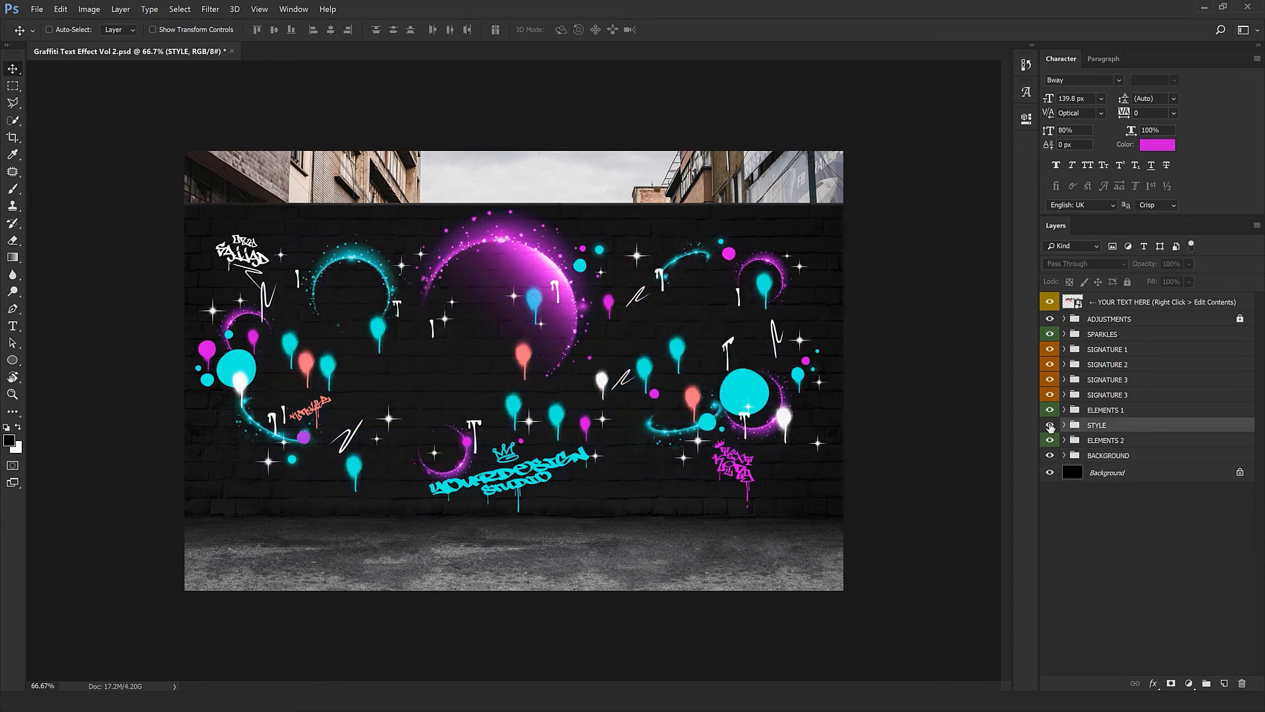
{"action": "left_click", "coordinate": [1065, 425]}
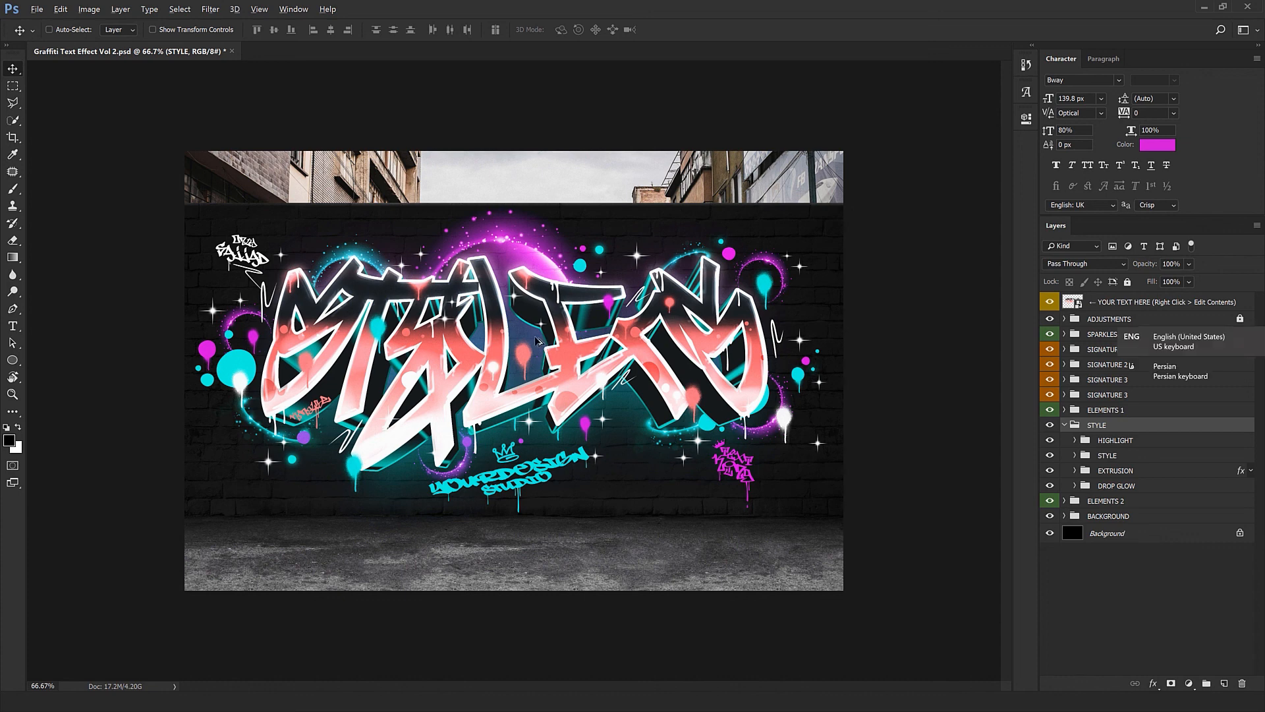
{"action": "left_click", "coordinate": [1065, 425]}
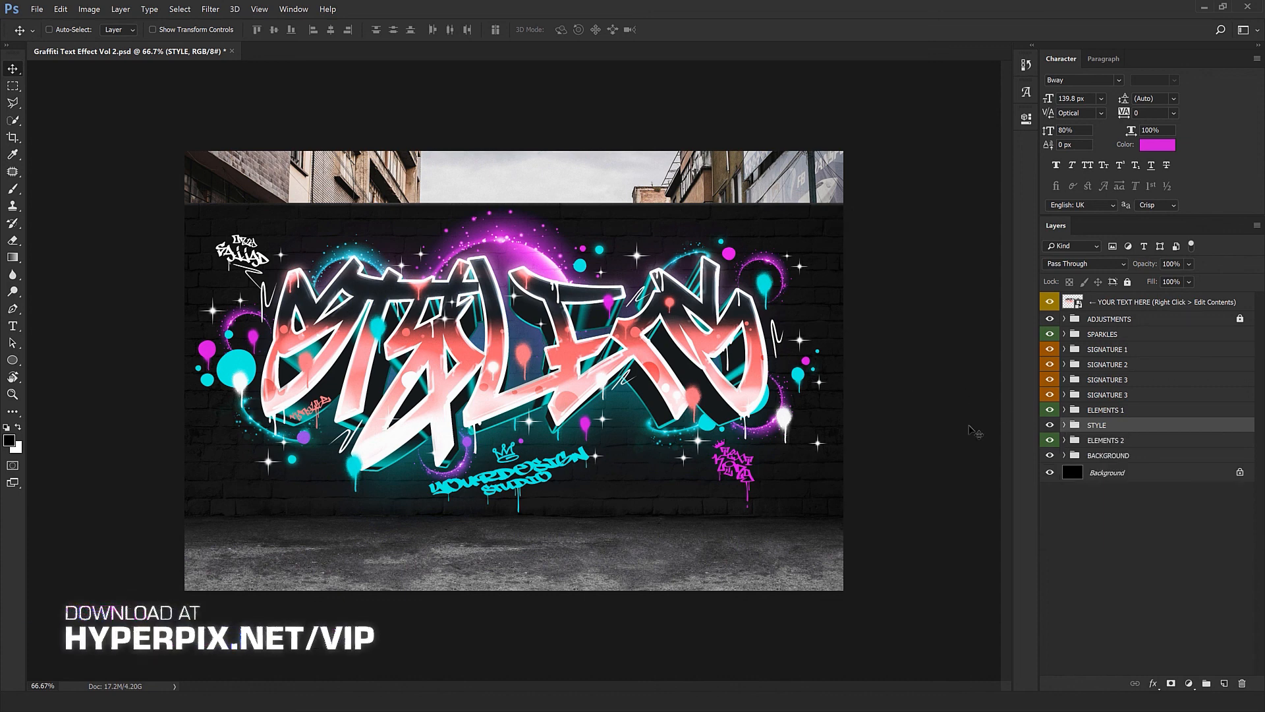